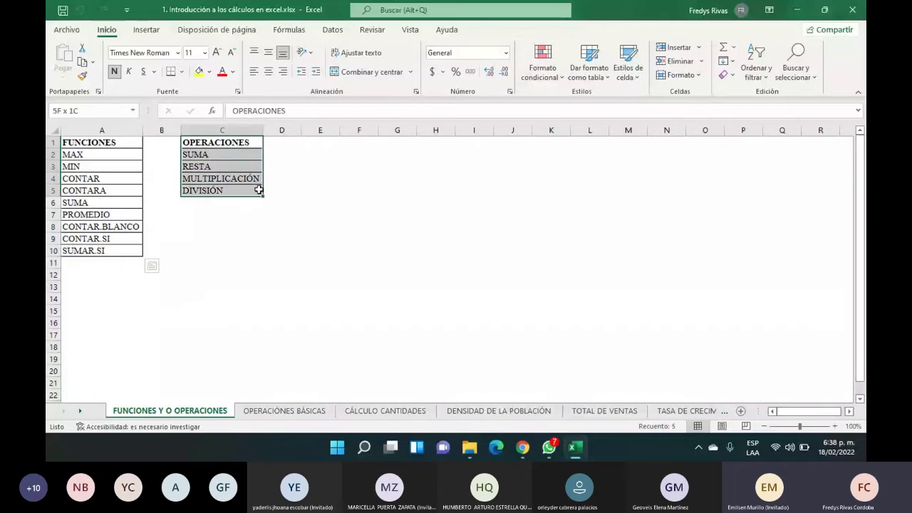
Step: Open the OPERACIÓNES BÁSICAS sheet and examine how its columns, rows and individual cells are laid out
click(292, 168)
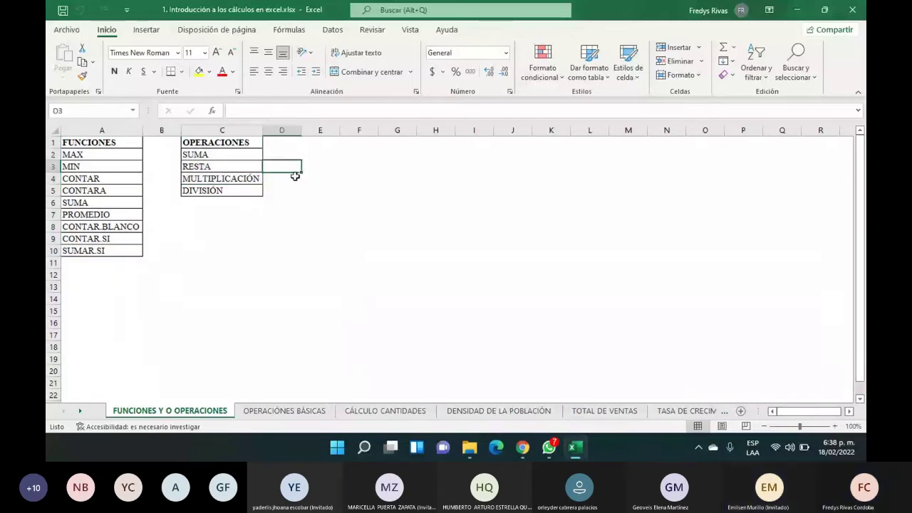
click(299, 413)
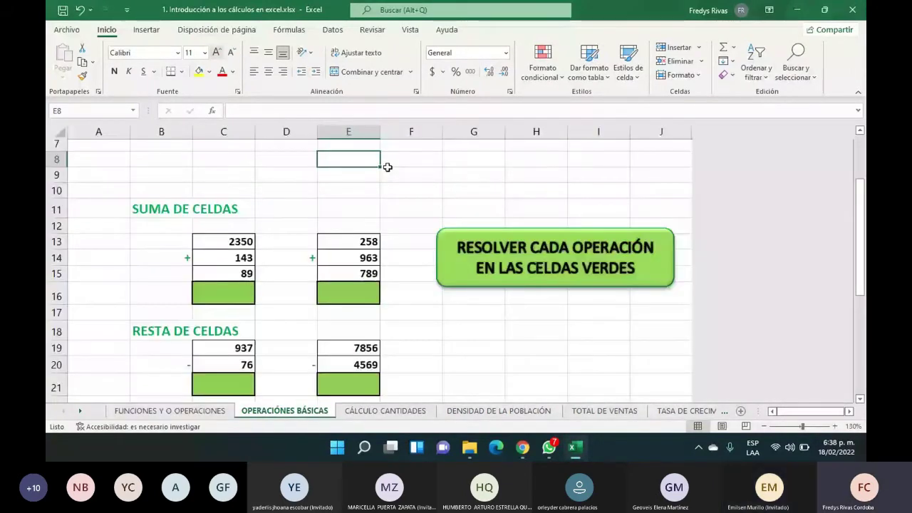
click(186, 128)
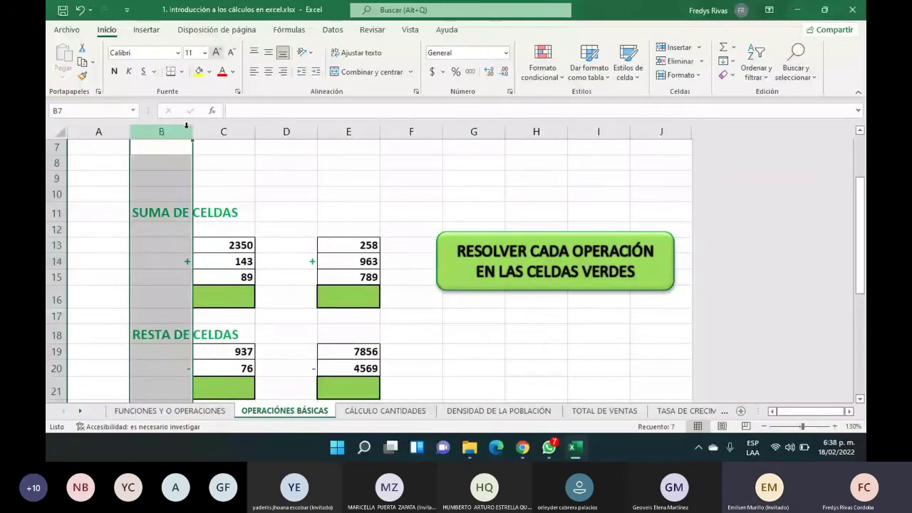
click(226, 131)
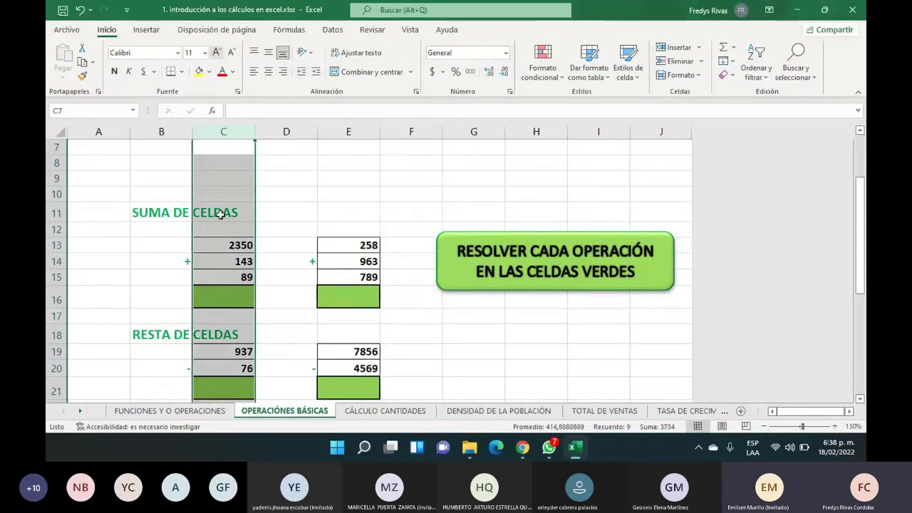
click(56, 178)
click(47, 213)
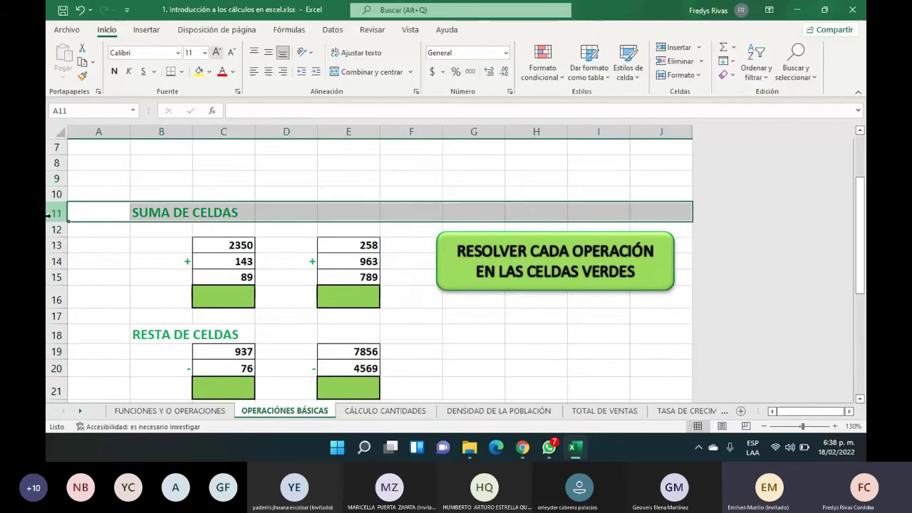
click(49, 229)
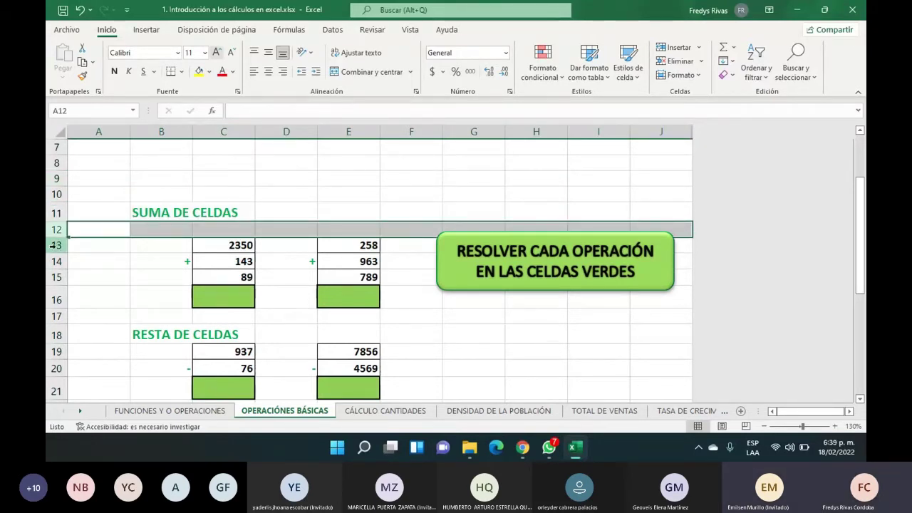
click(338, 161)
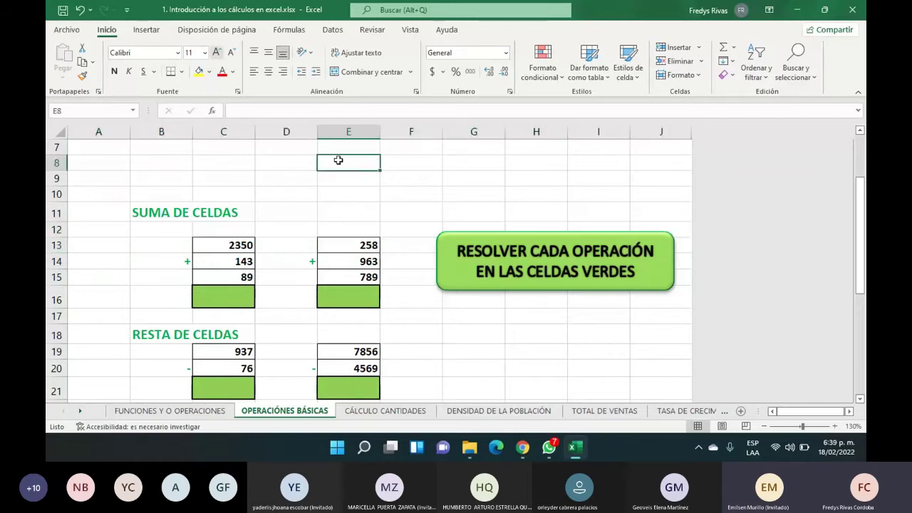
click(344, 179)
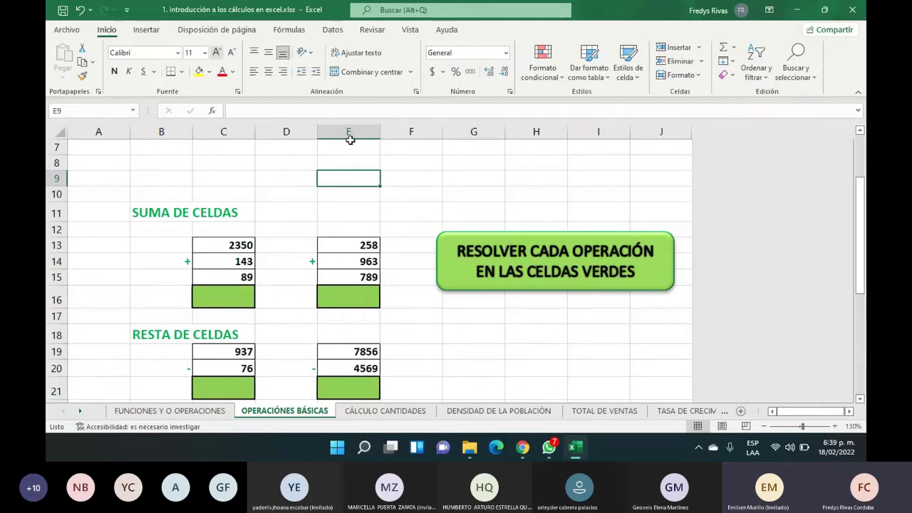
click(329, 127)
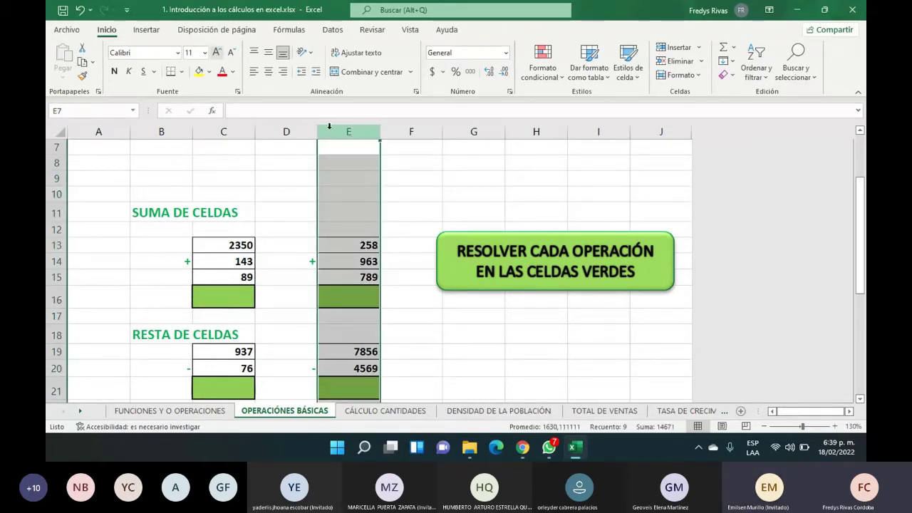
click(342, 177)
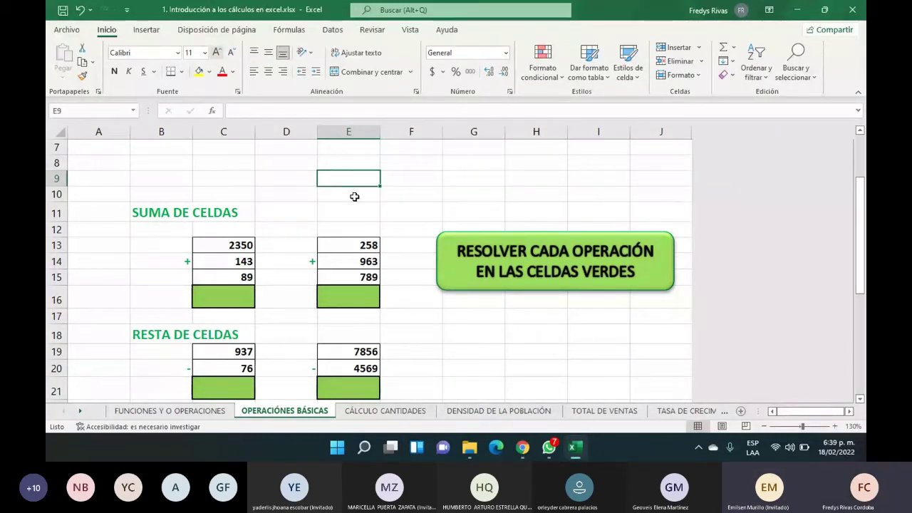
Step: Examine the empty green result cells C16 and E16 and the addends above C16 in the SUMA DE CELDAS section
click(230, 298)
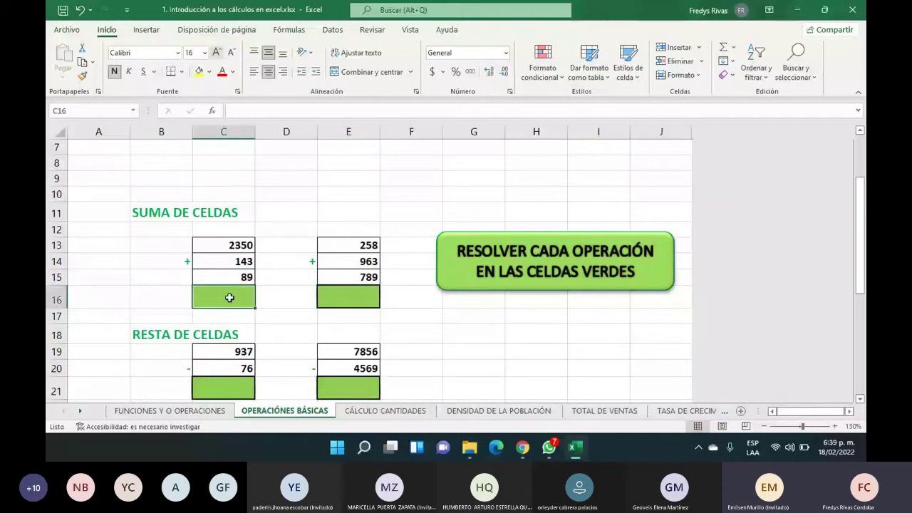
click(349, 290)
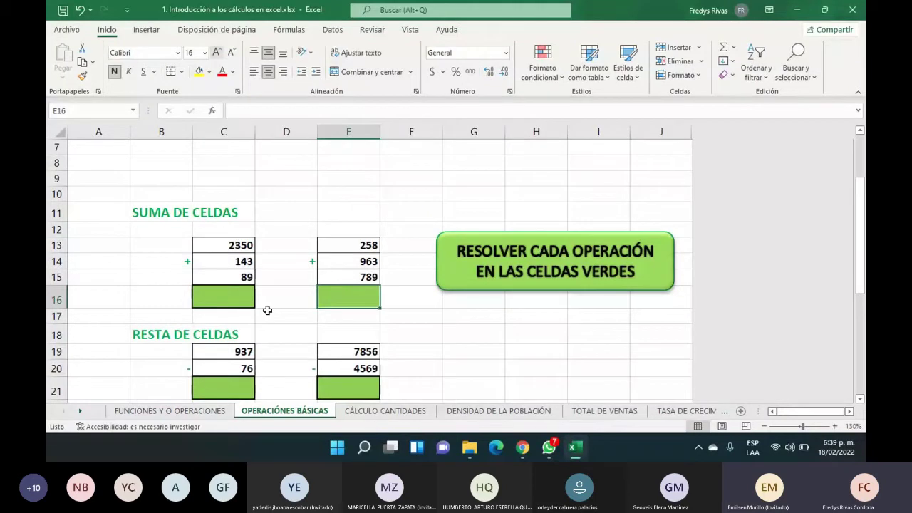
click(240, 300)
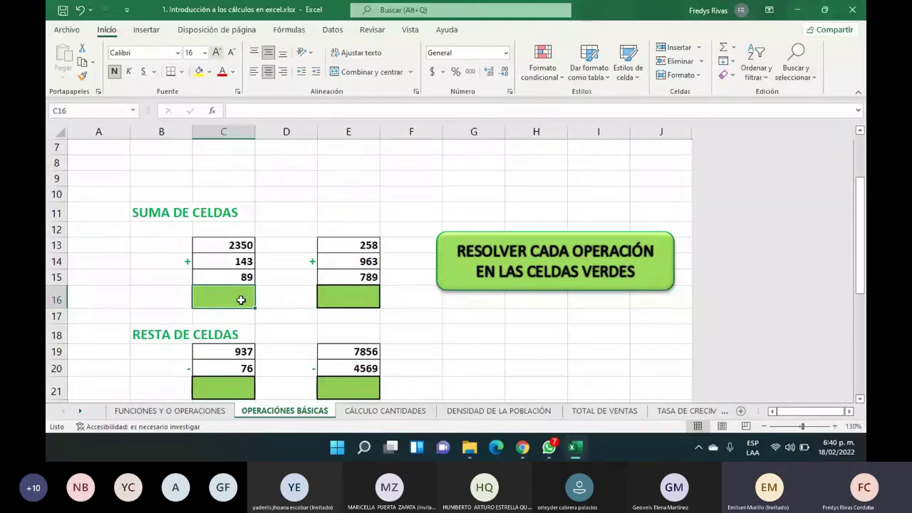
drag(223, 245, 230, 292)
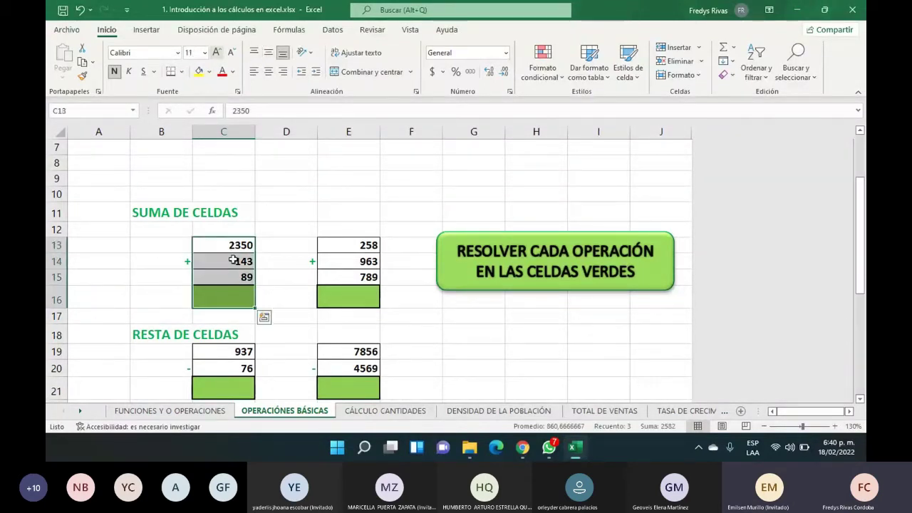
click(239, 298)
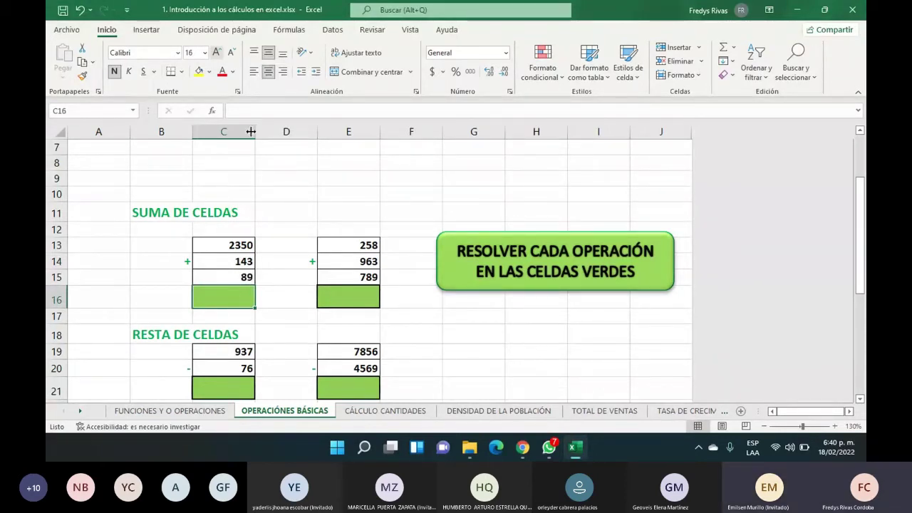
Step: Widen column C slightly and enter the formula =C13+C14+C15 in cell C16
drag(251, 132, 266, 132)
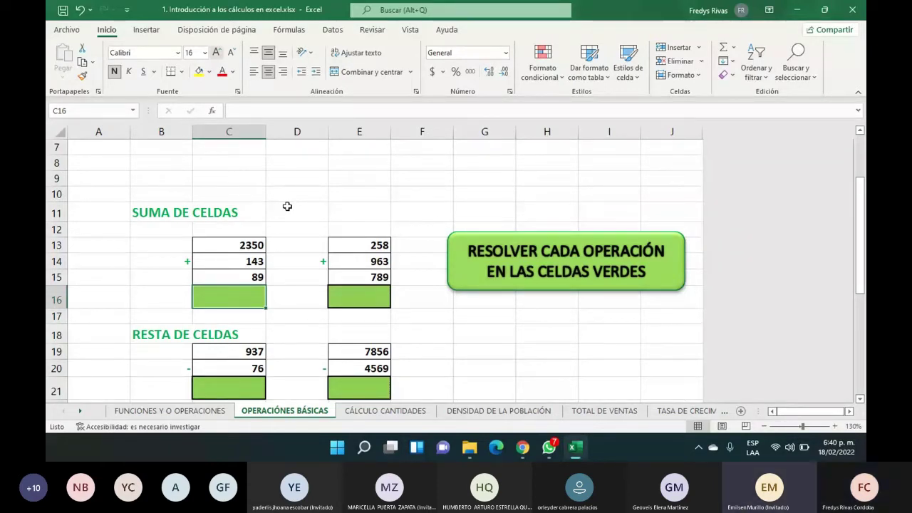
text(=)
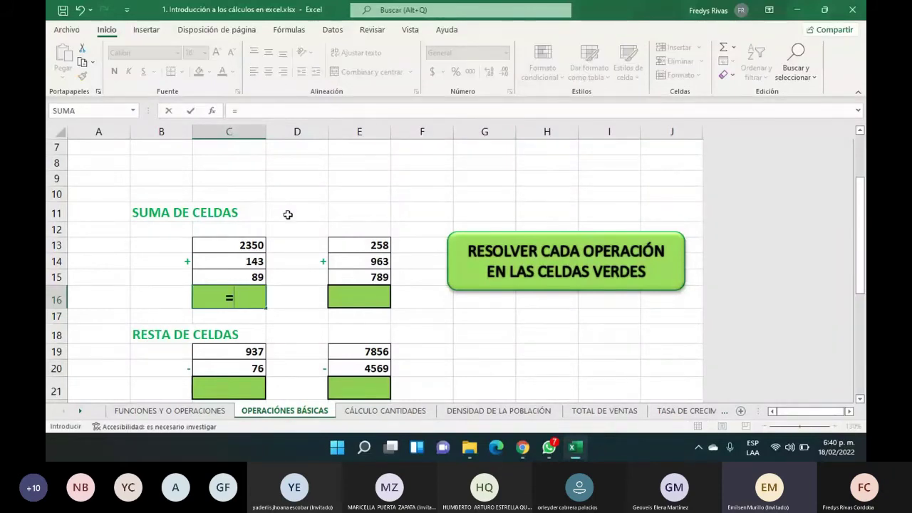
click(248, 242)
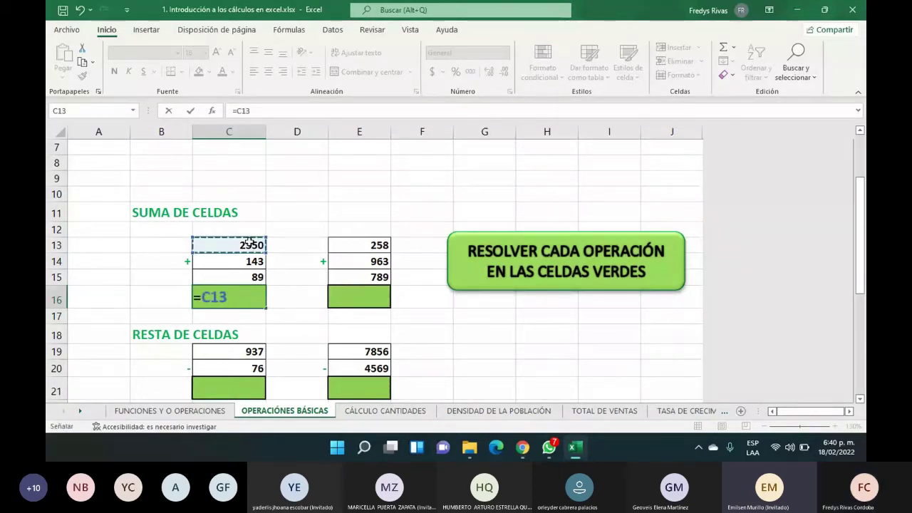
text(+)
click(252, 262)
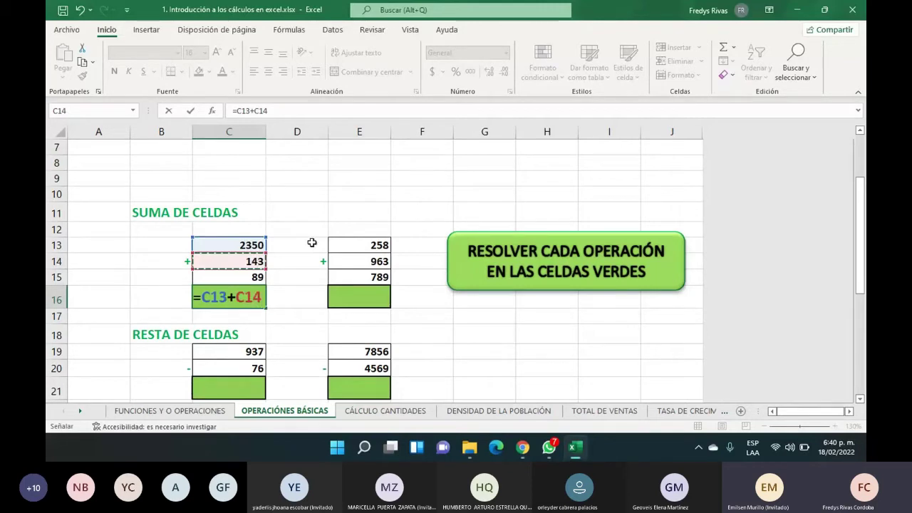
text(+)
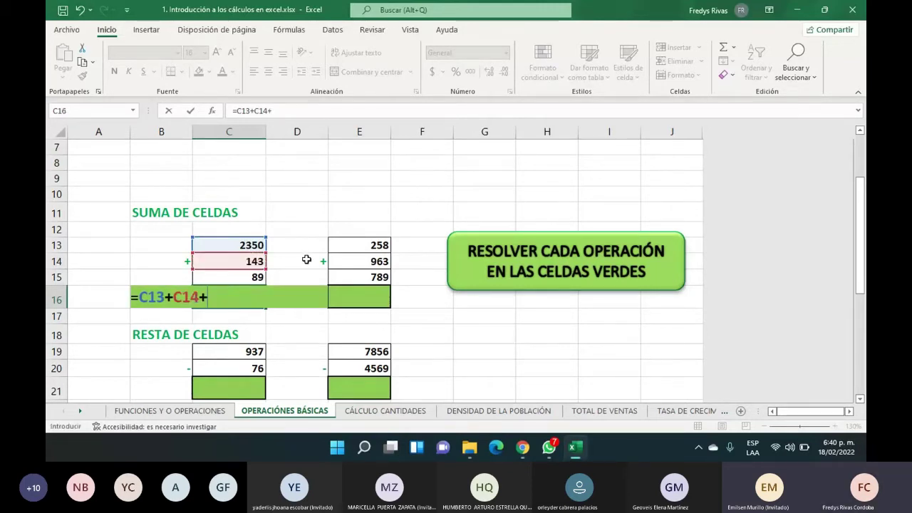
click(256, 277)
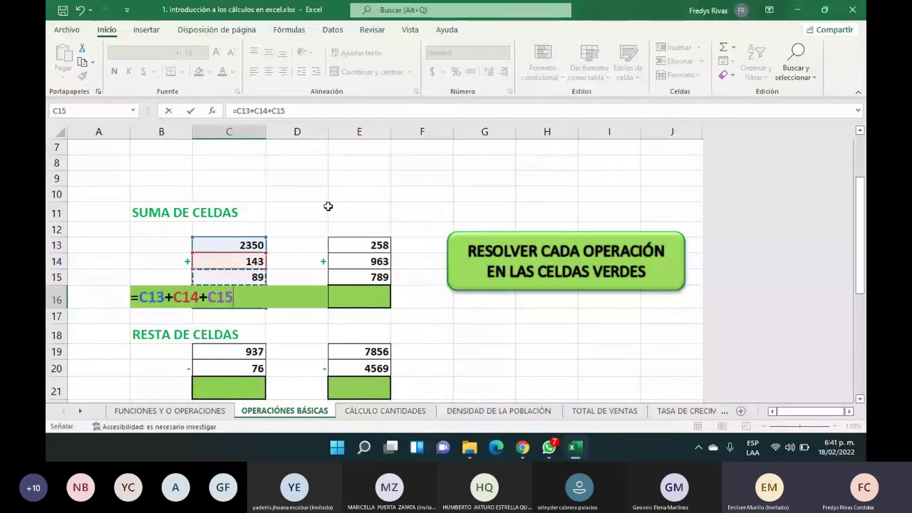
key(Return)
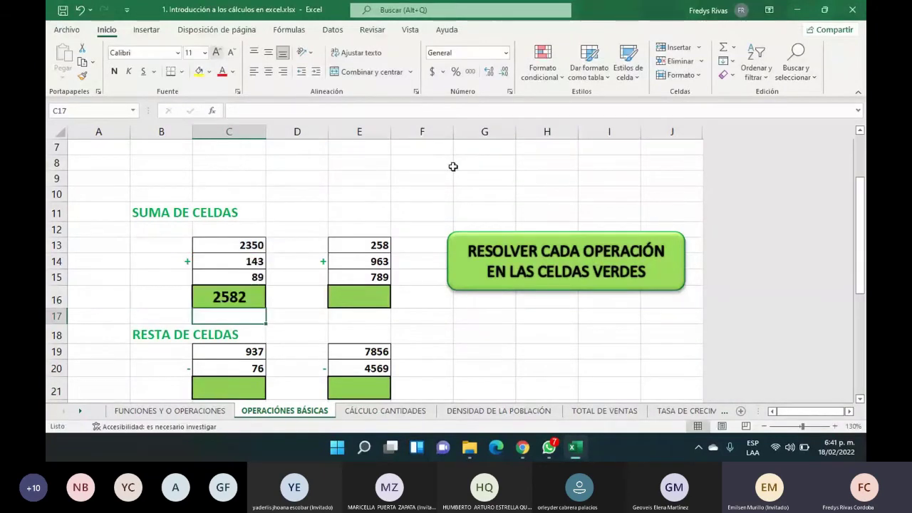
Step: Increase the font size of result cell E16 to 18 and widen column E
click(361, 297)
key(ctrl+shift+greater)
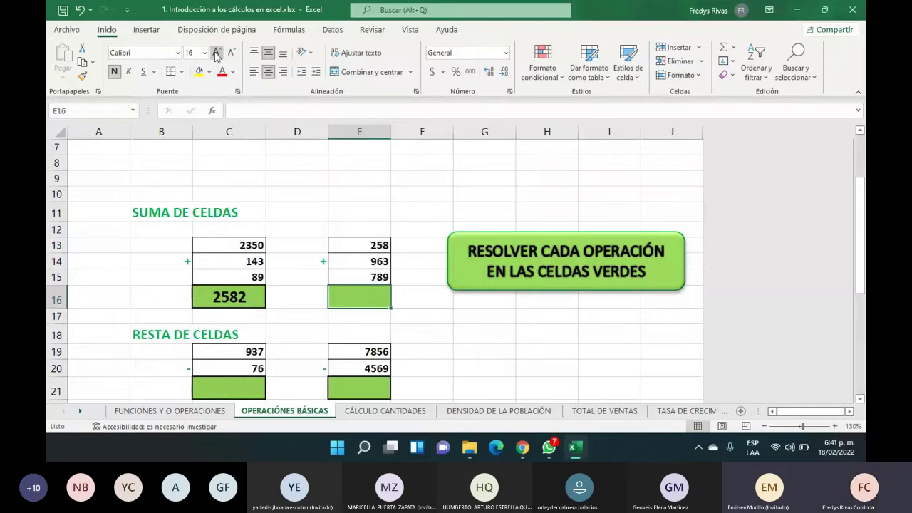
drag(391, 132, 415, 132)
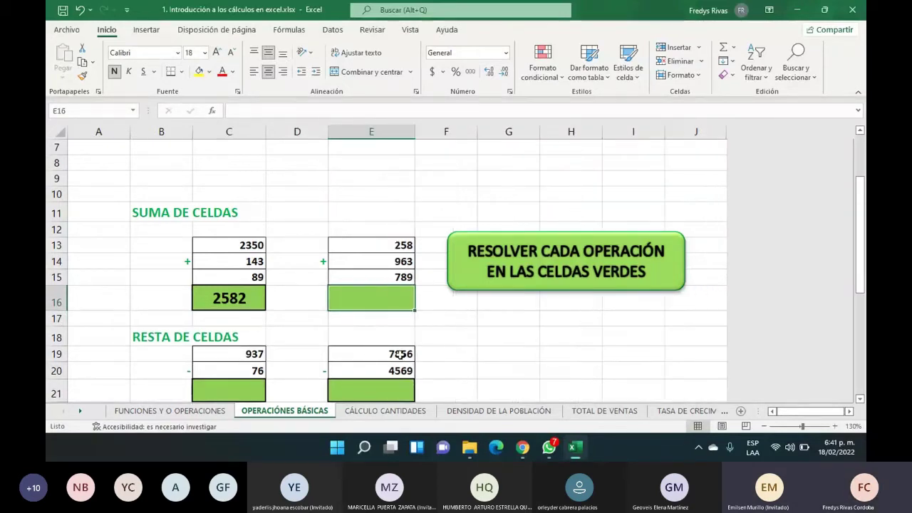
Step: Increase the font size of the subtraction result cells C21 and E21 to 20
click(228, 390)
ctrl+click(348, 388)
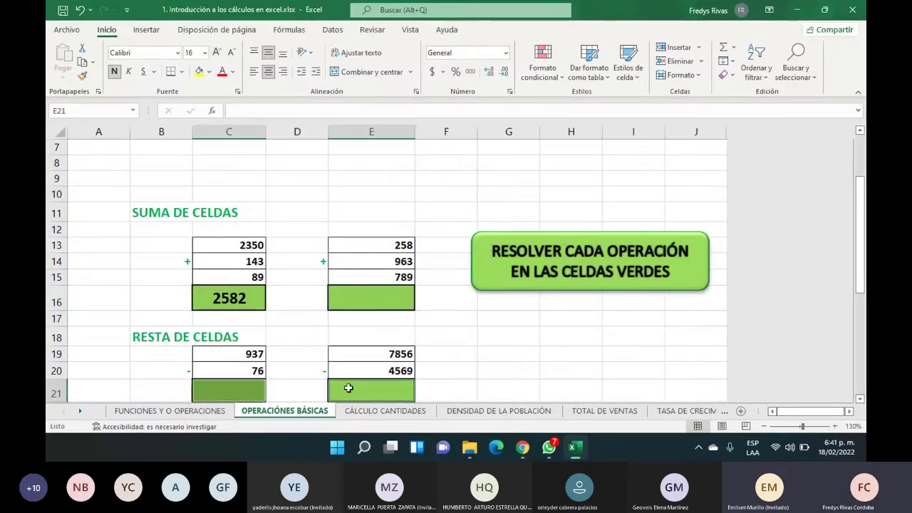
click(216, 52)
click(217, 52)
scroll(397, 201, down, 2)
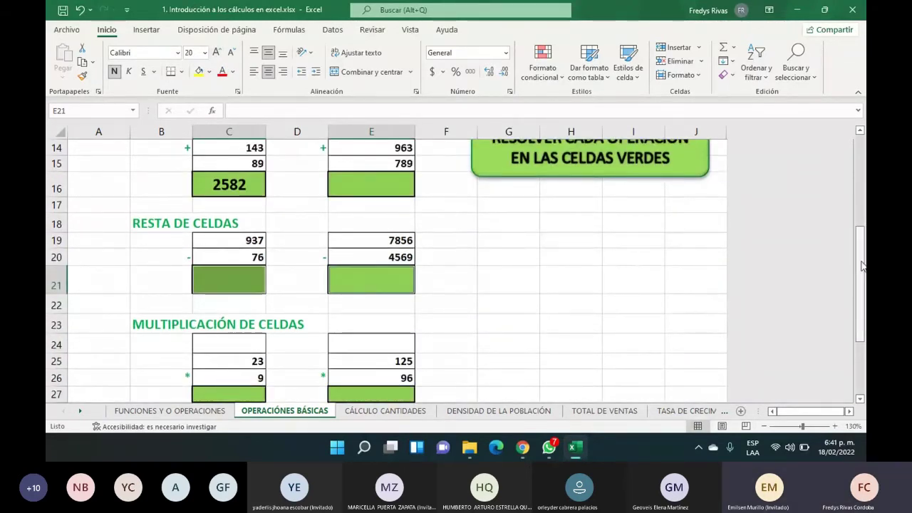
scroll(397, 205, up, 2)
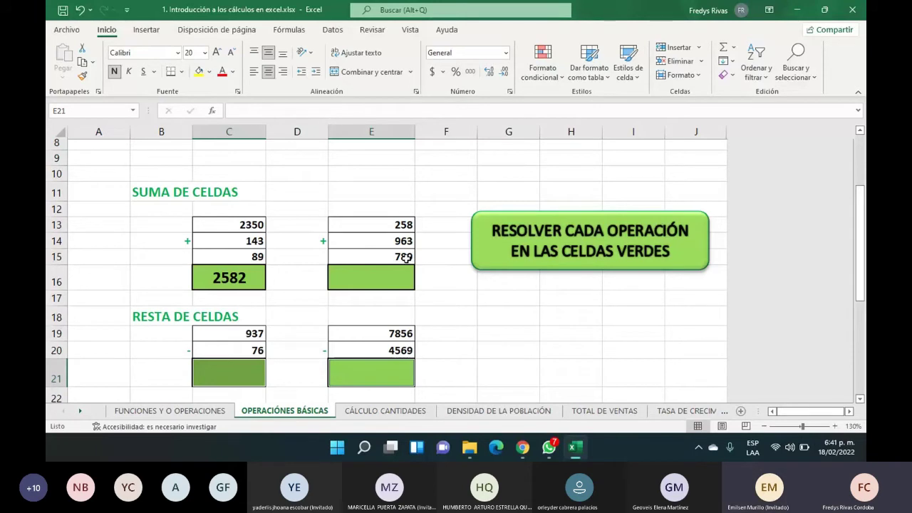
Step: Enter the formula =E13+E14+E15 in cell E16 to add the second group of numbers
click(393, 274)
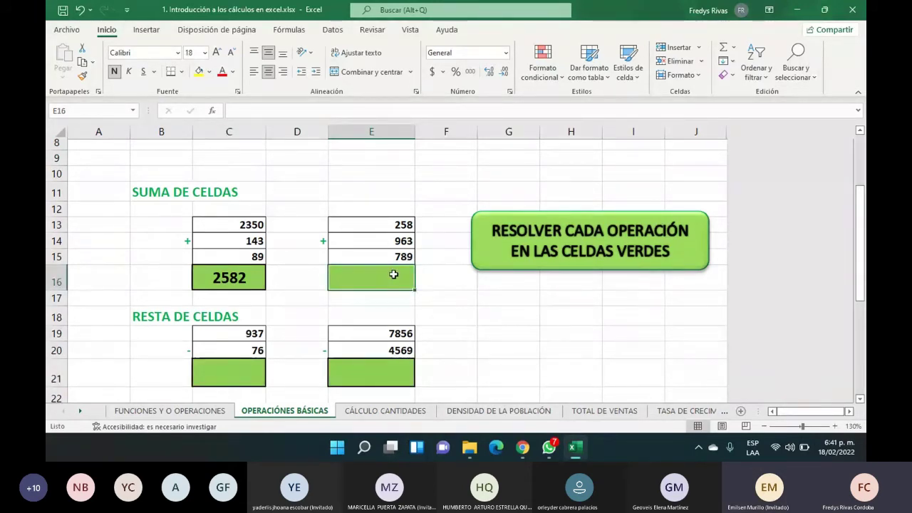
text(=)
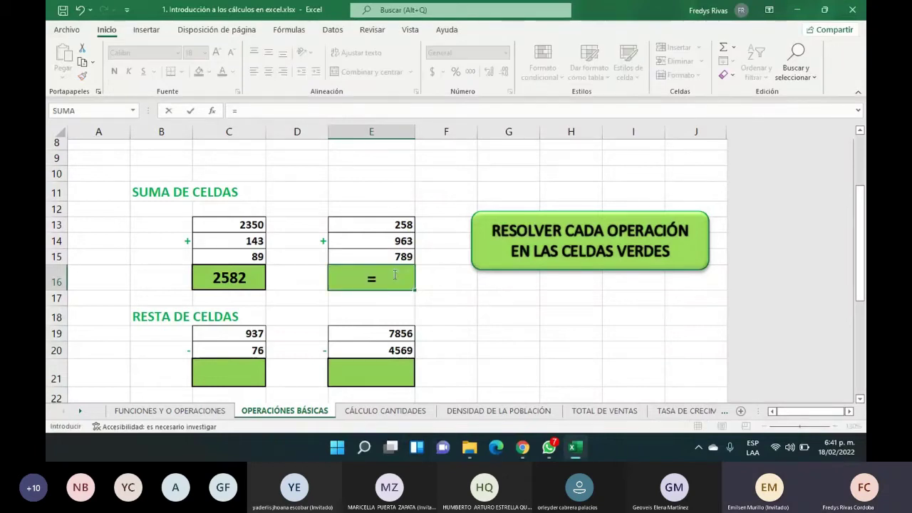
click(403, 223)
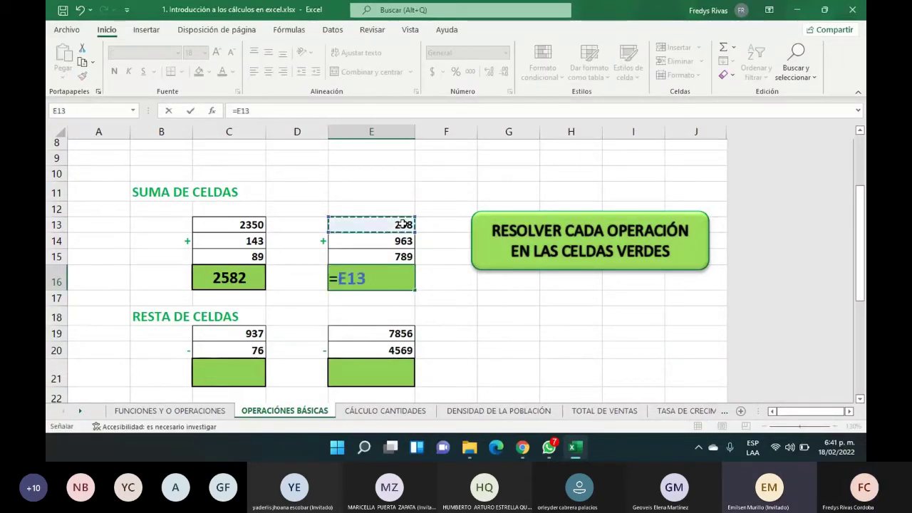
text(+)
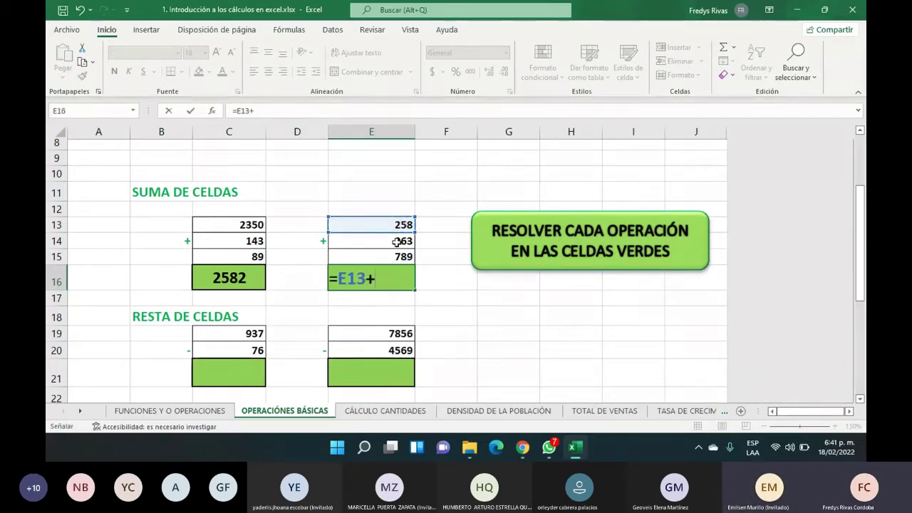
click(397, 241)
text(+)
click(396, 258)
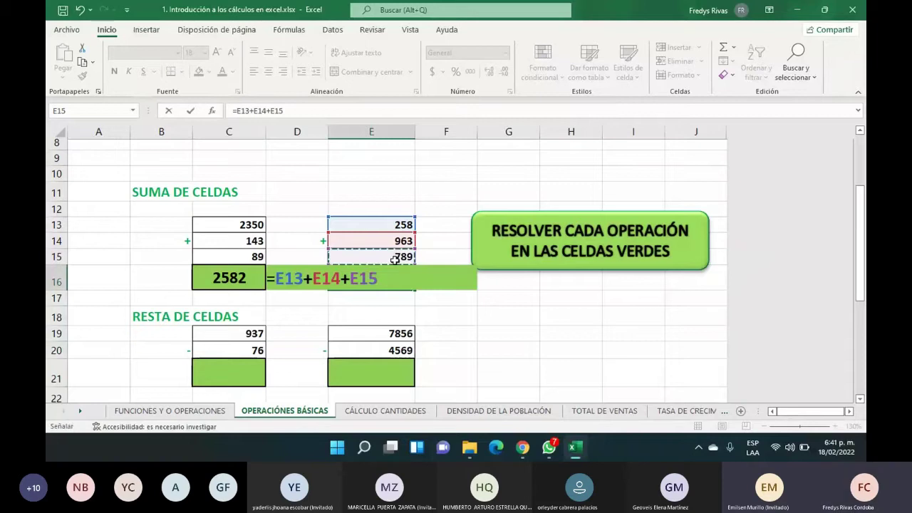
key(Return)
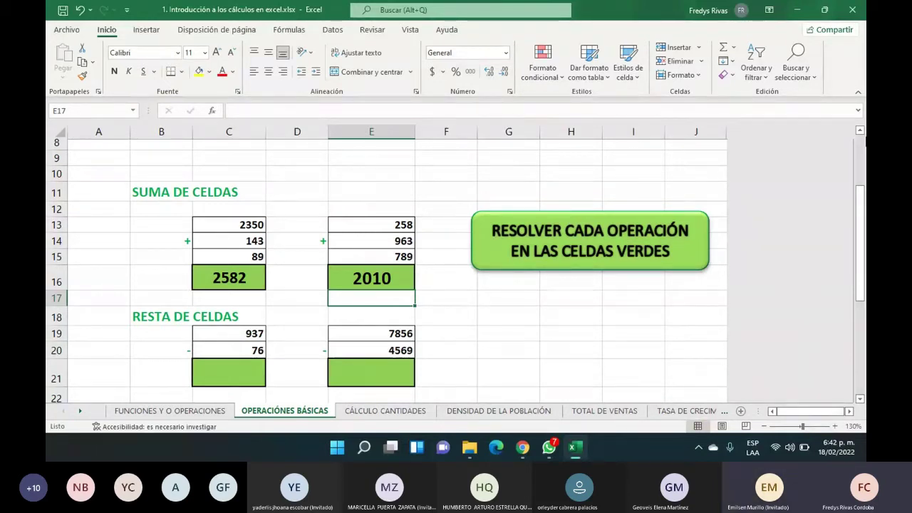
Step: Enter the formula =C19-C20 in cell C21 to solve the first subtraction
drag(861, 200, 862, 248)
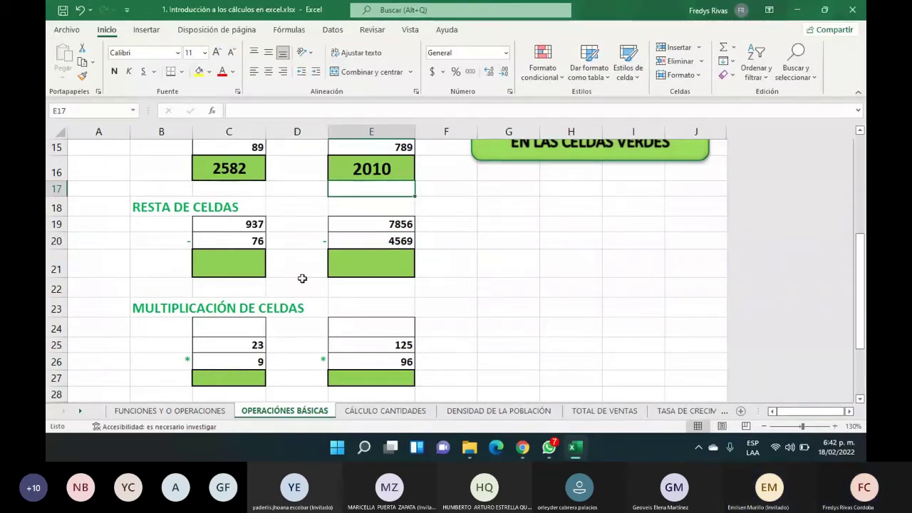
click(250, 266)
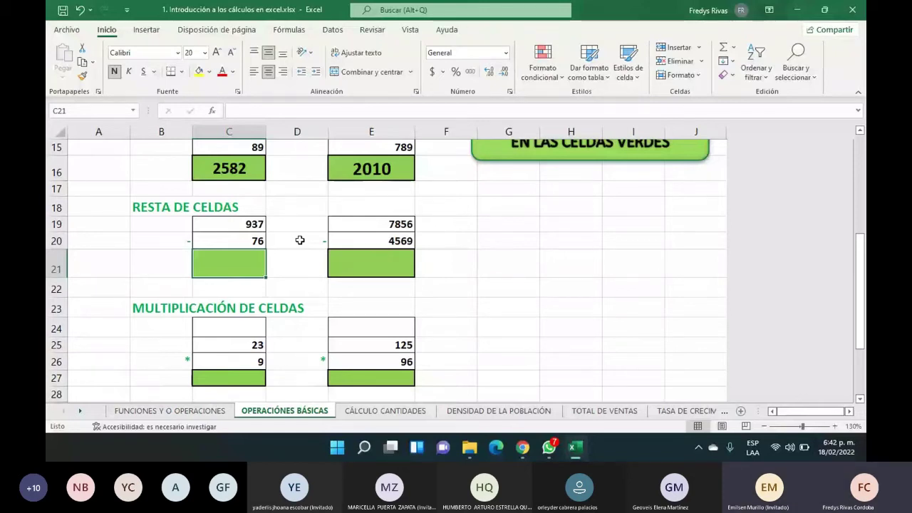
text(=)
key(Up)
key(Up)
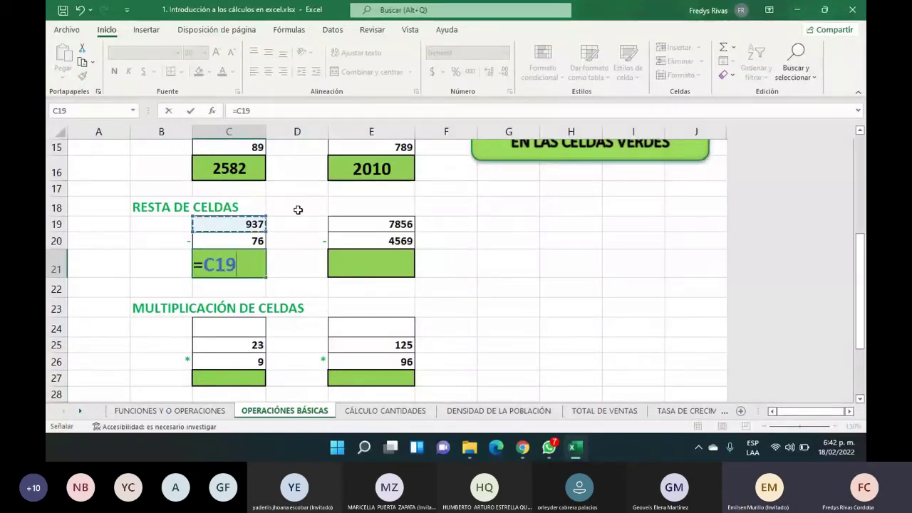
text(-)
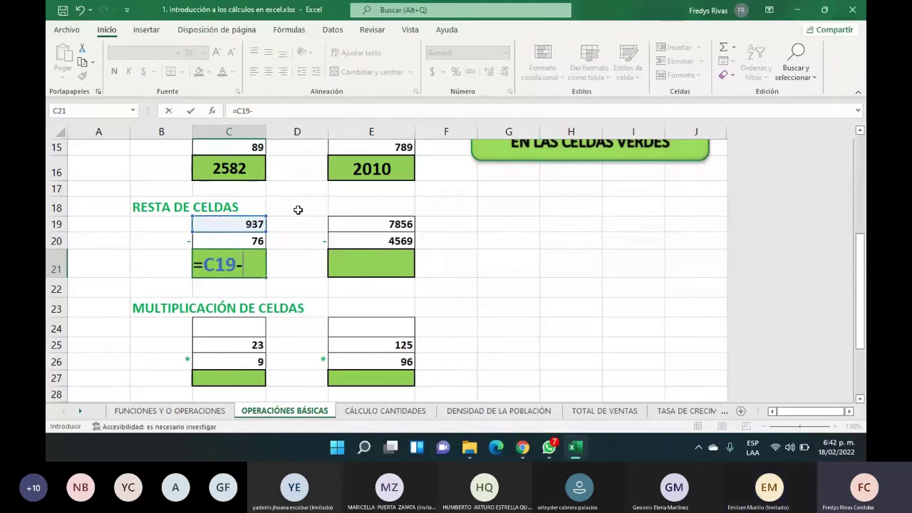
click(254, 239)
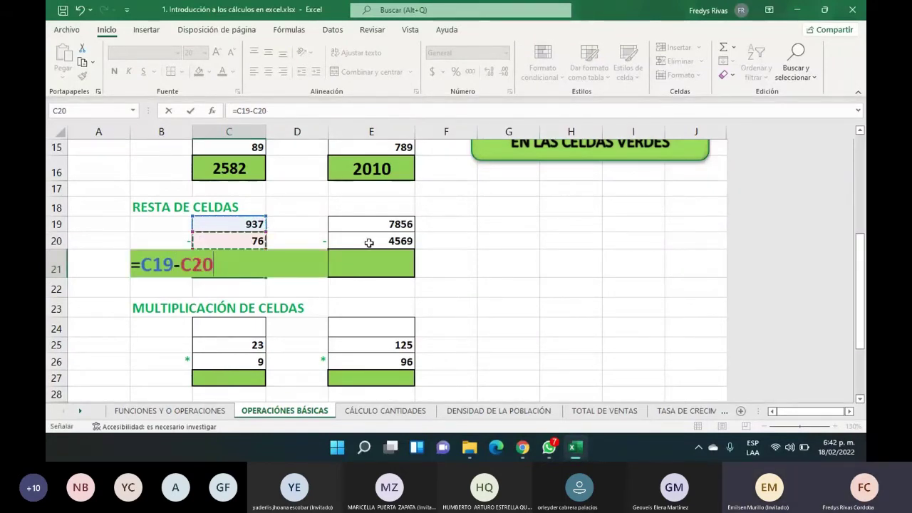
key(Return)
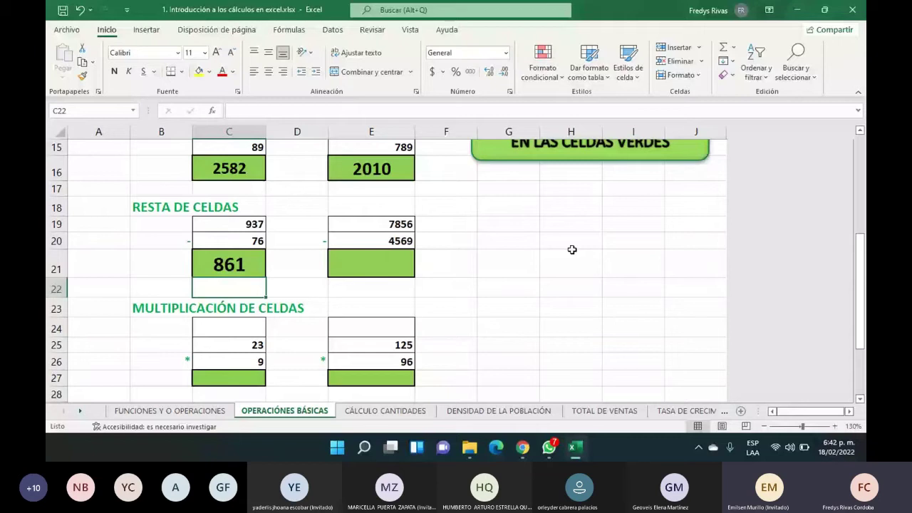
Step: Enter the formula =E19-E20 in cell E21 for the second subtraction and review it in the cell
click(395, 262)
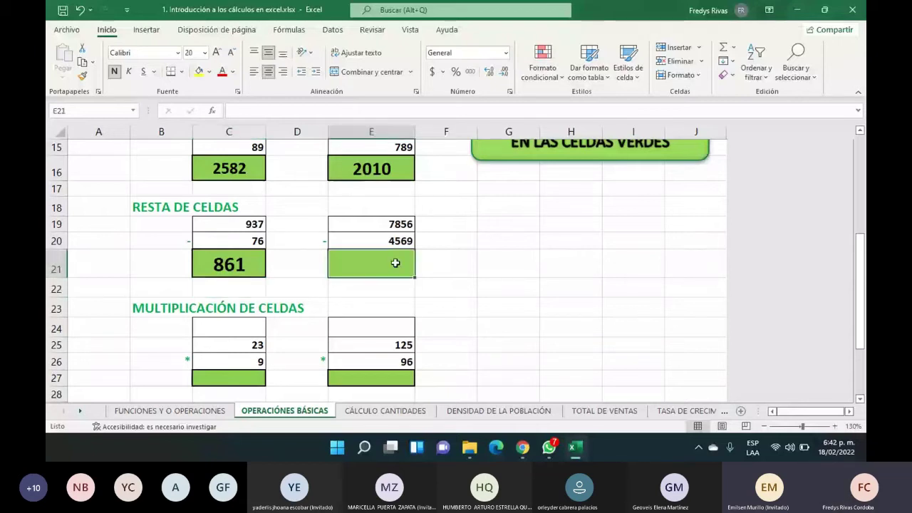
text(=)
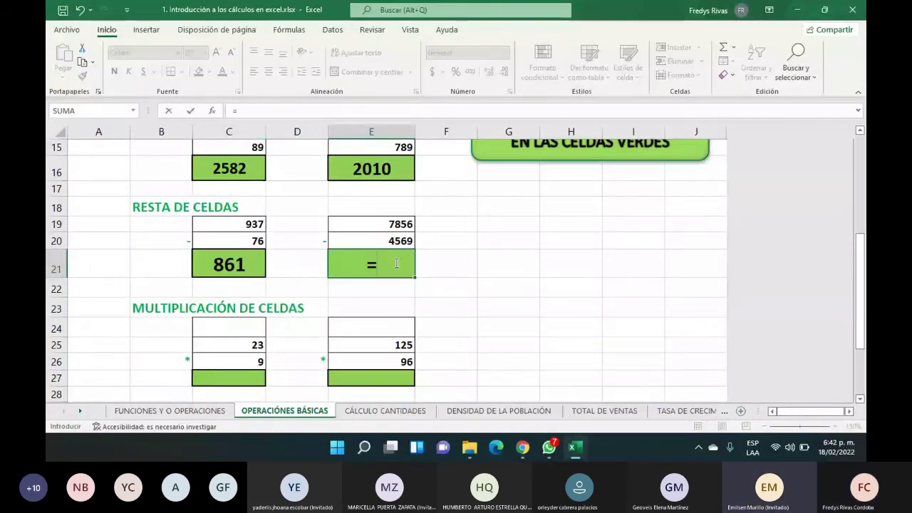
click(403, 225)
text(-)
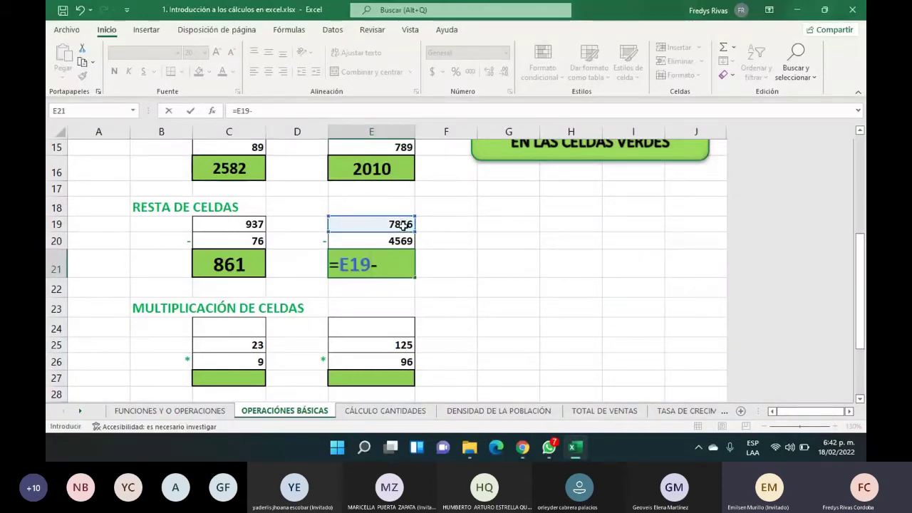
click(400, 242)
key(Return)
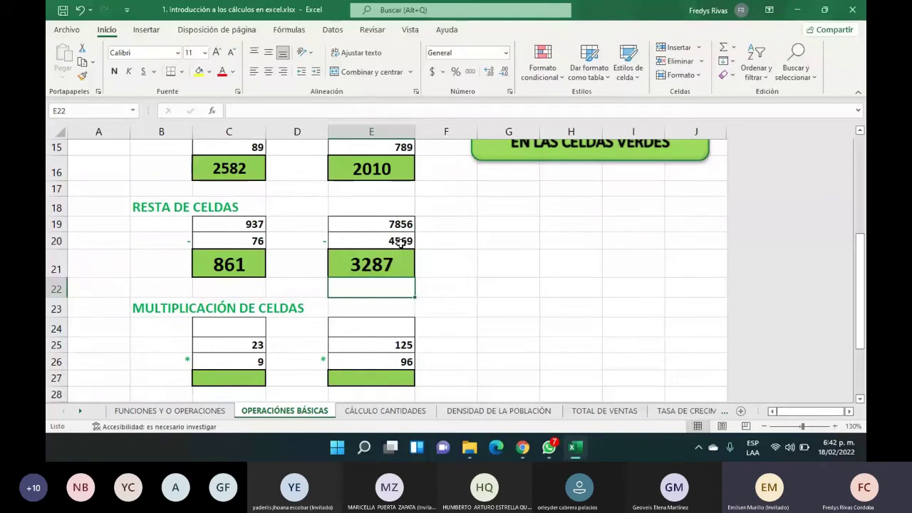
double_click(349, 264)
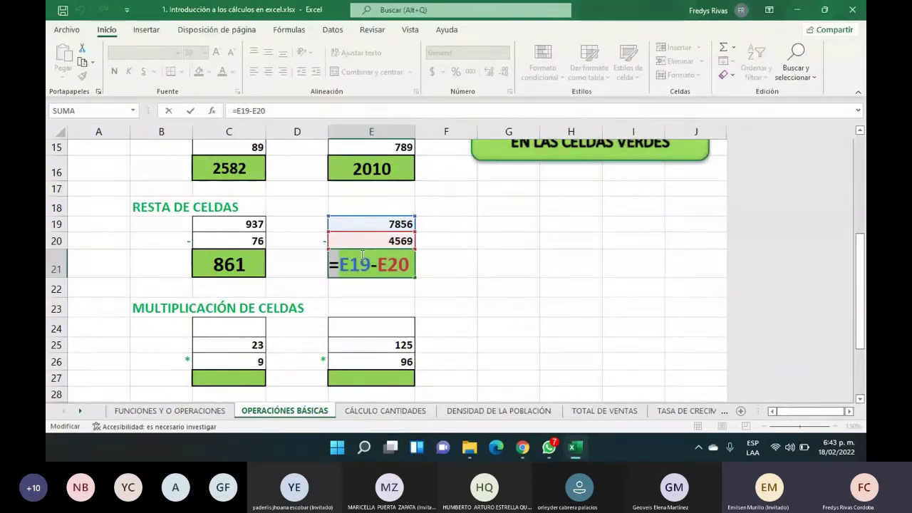
key(Return)
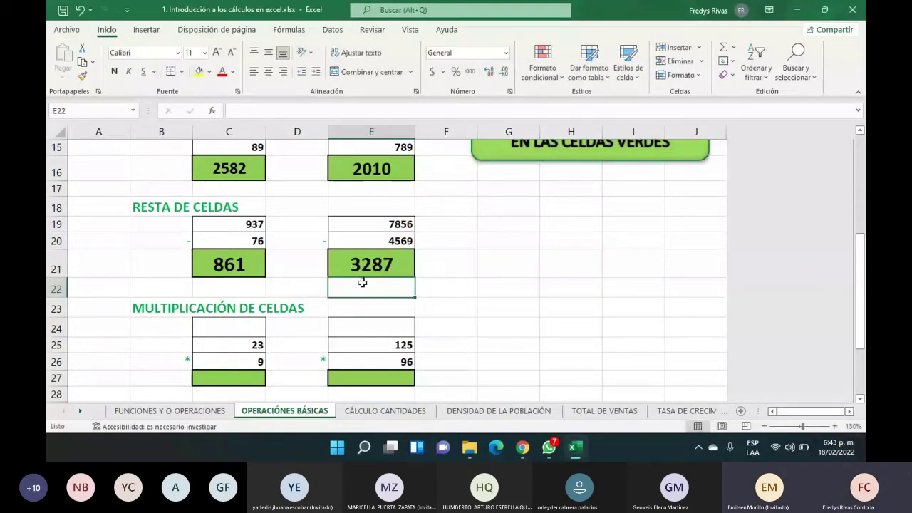
Step: Increase the font size of the multiplication result cells C27 and E27 to 20
scroll(320, 285, down, 2)
click(249, 285)
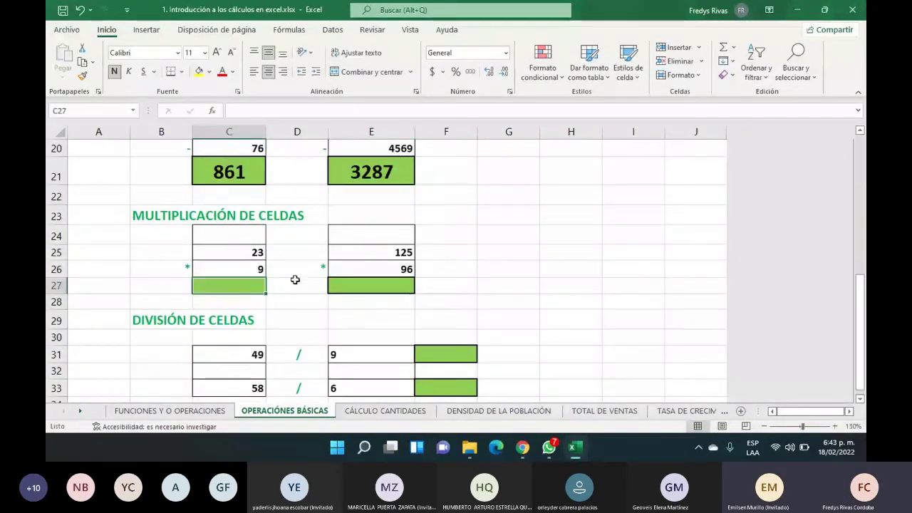
ctrl+click(370, 285)
click(216, 53)
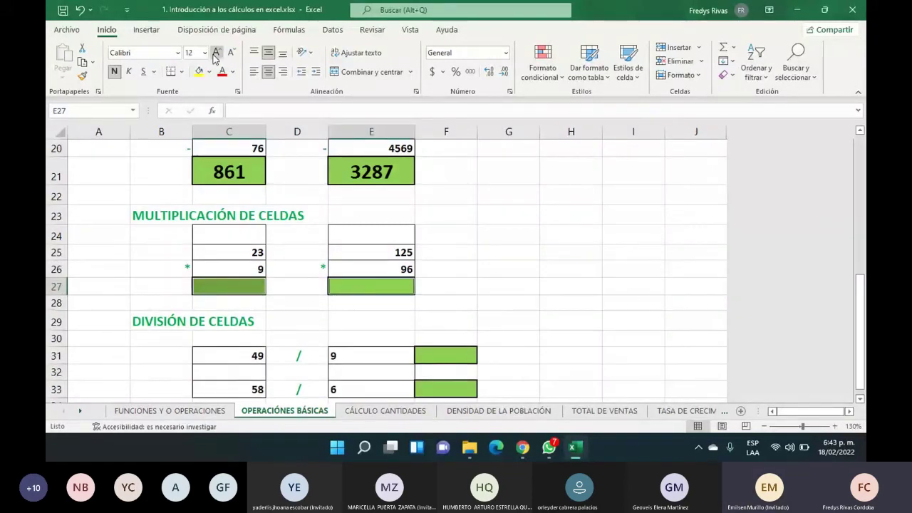
click(216, 53)
click(216, 52)
click(215, 53)
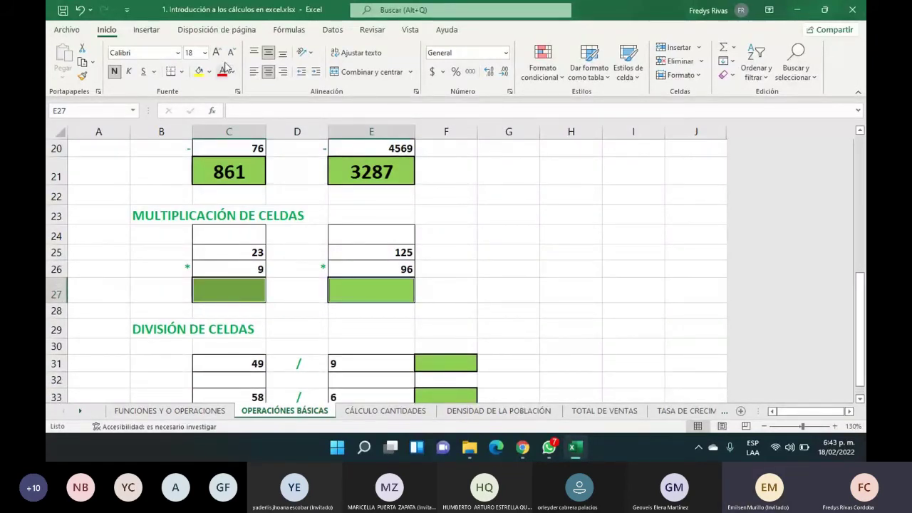
click(216, 53)
Step: Widen column C slightly and enter the formula =C25*C26 in cell C27
click(235, 289)
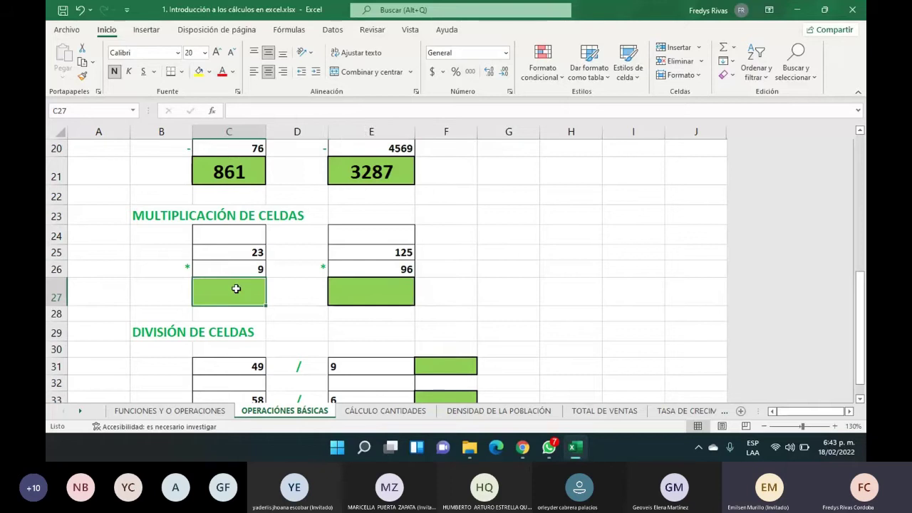
drag(266, 132, 283, 133)
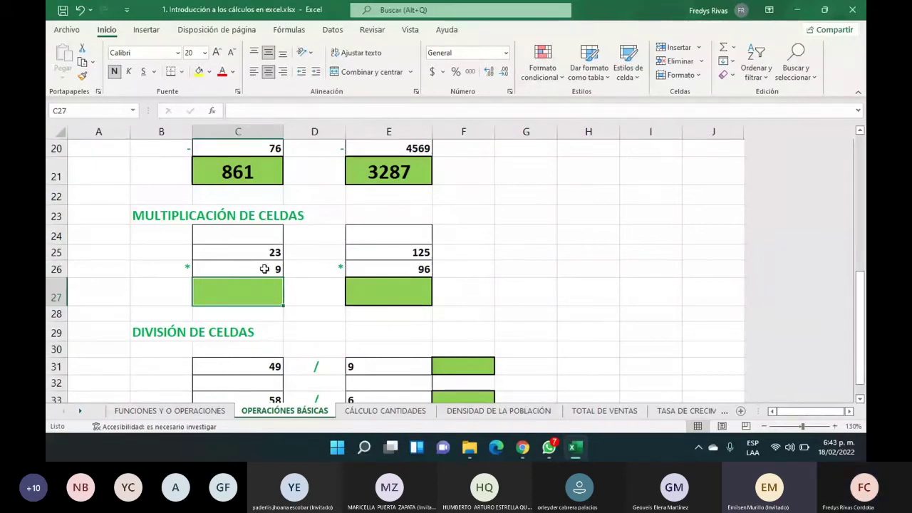
double_click(265, 290)
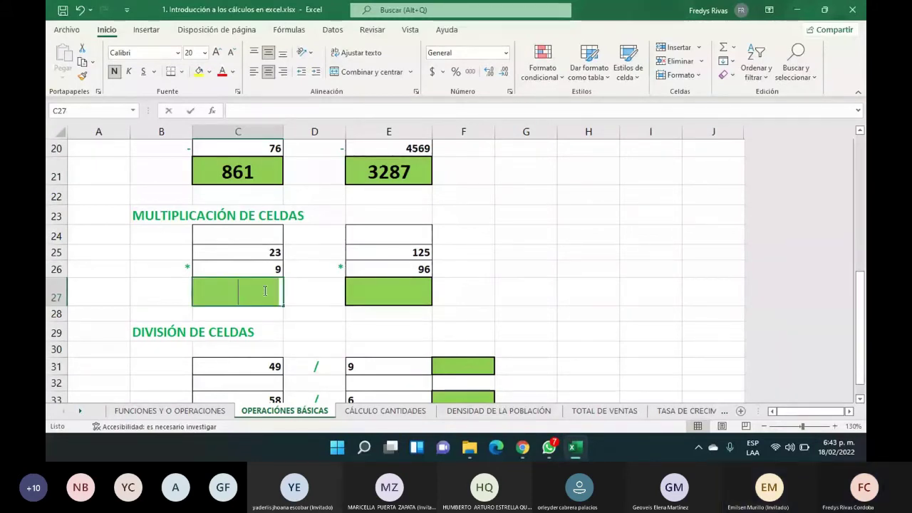
text(=)
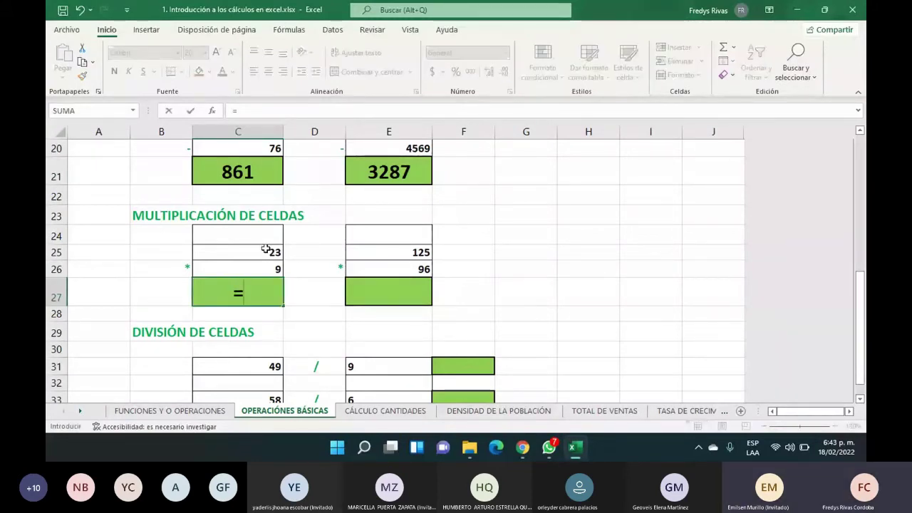
click(265, 249)
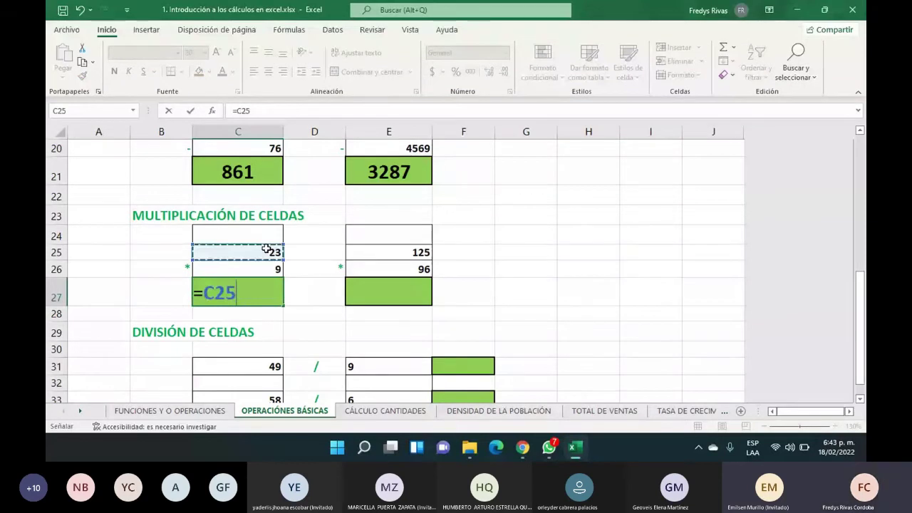
text(*)
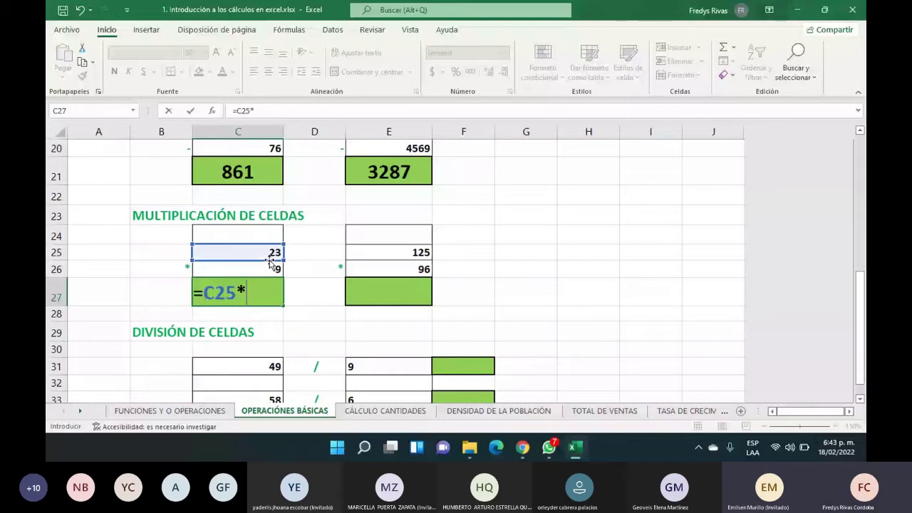
click(272, 265)
key(Return)
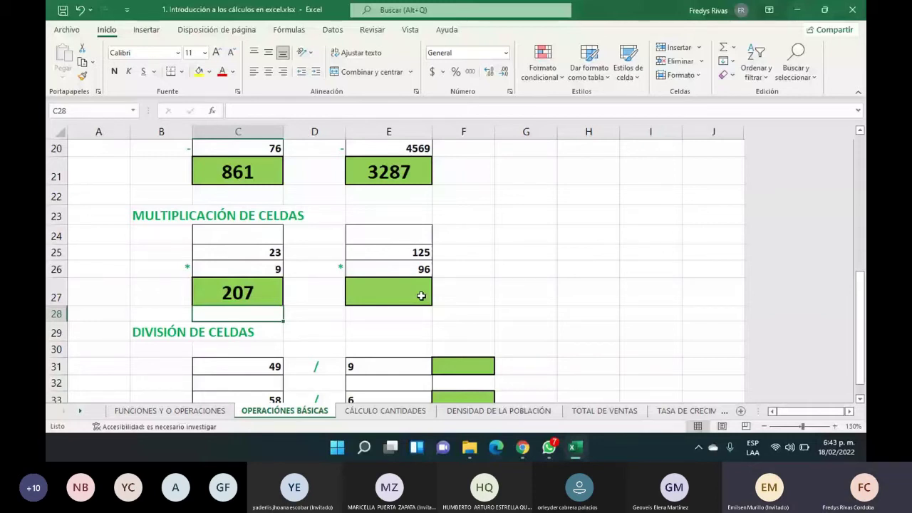
Step: Enter the formula =E25*E26 in cell E27 to solve the second multiplication
click(420, 296)
text(=)
click(392, 250)
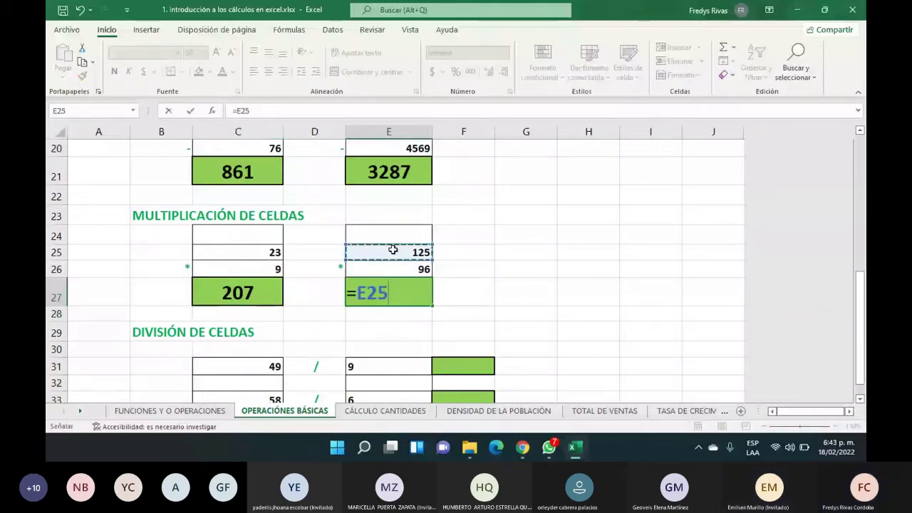
text(*)
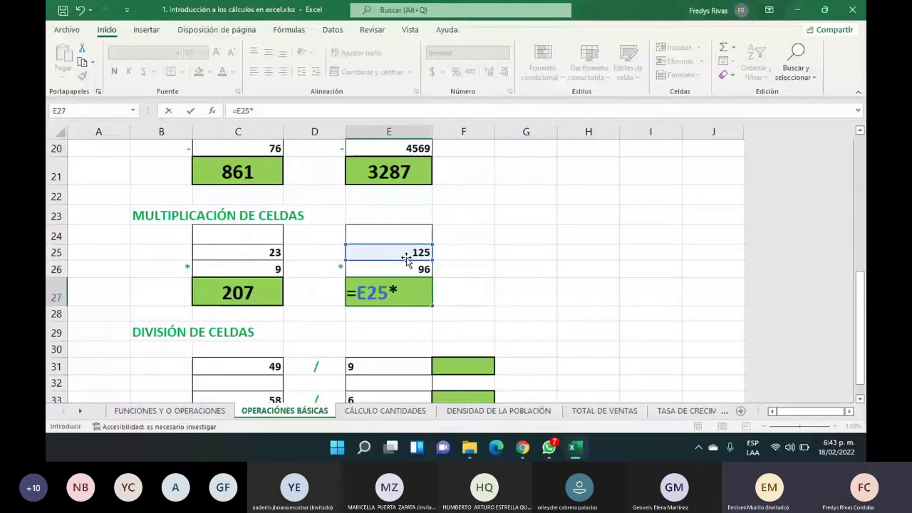
click(411, 265)
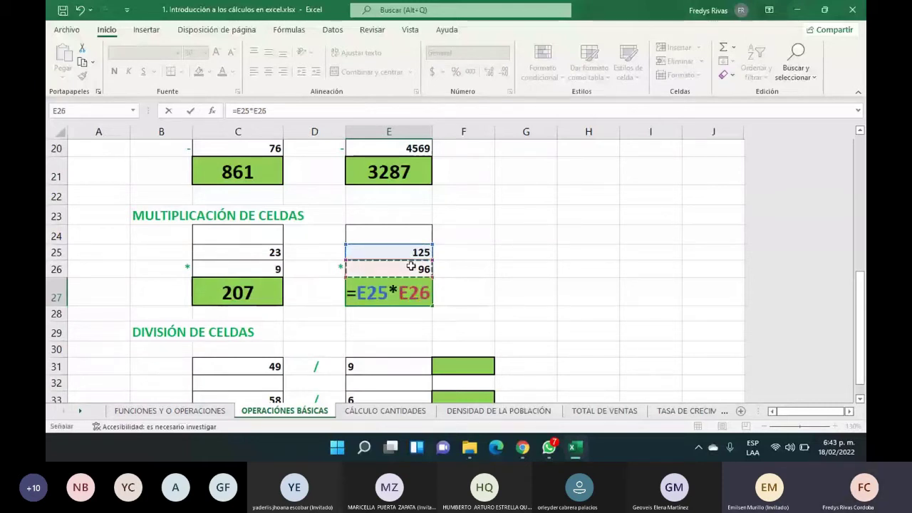
key(Return)
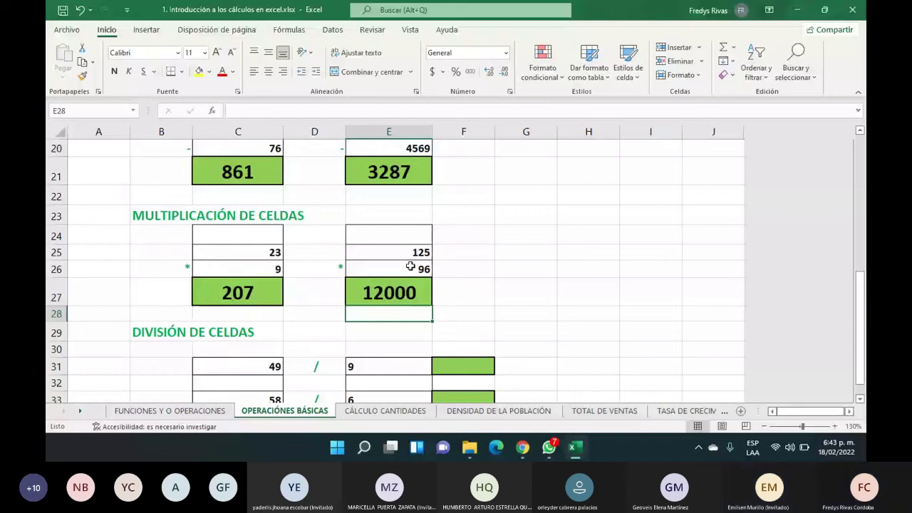
Step: Increase the font size of the division range C31:F33 to 16 and widen column F
drag(860, 303, 860, 313)
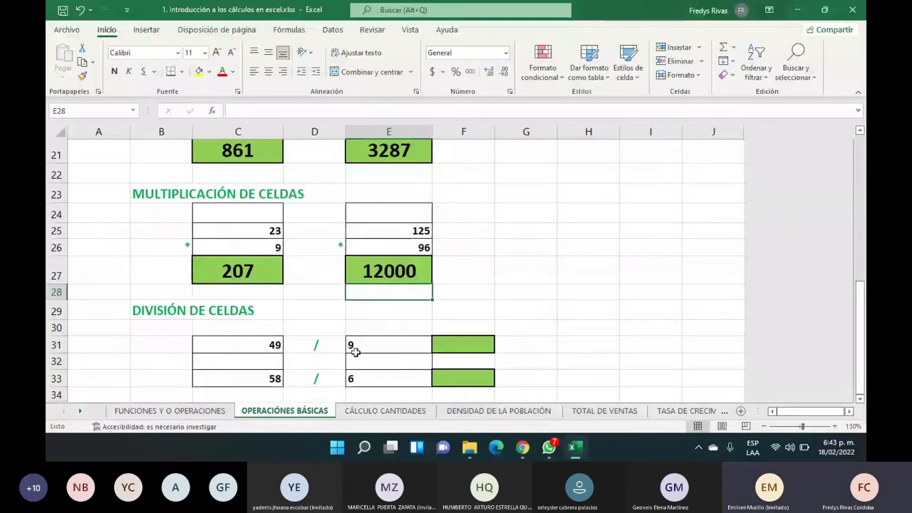
drag(275, 347, 462, 378)
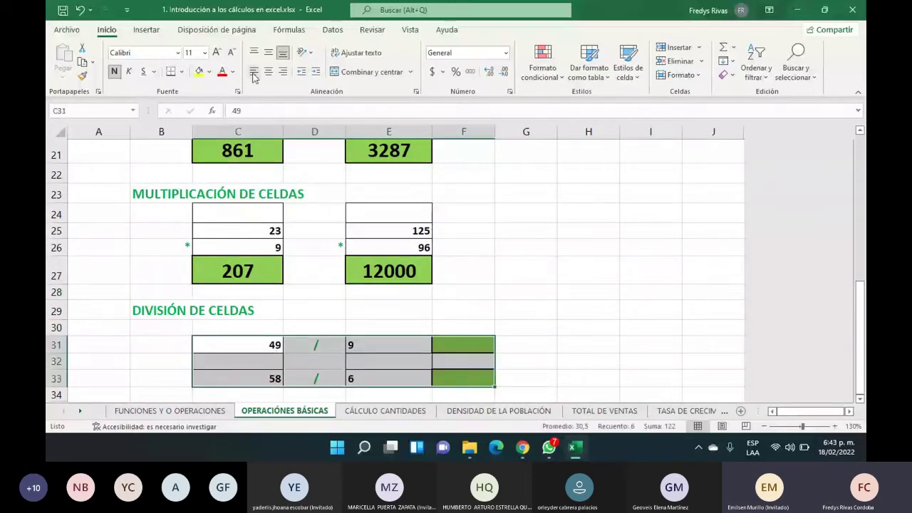
click(217, 53)
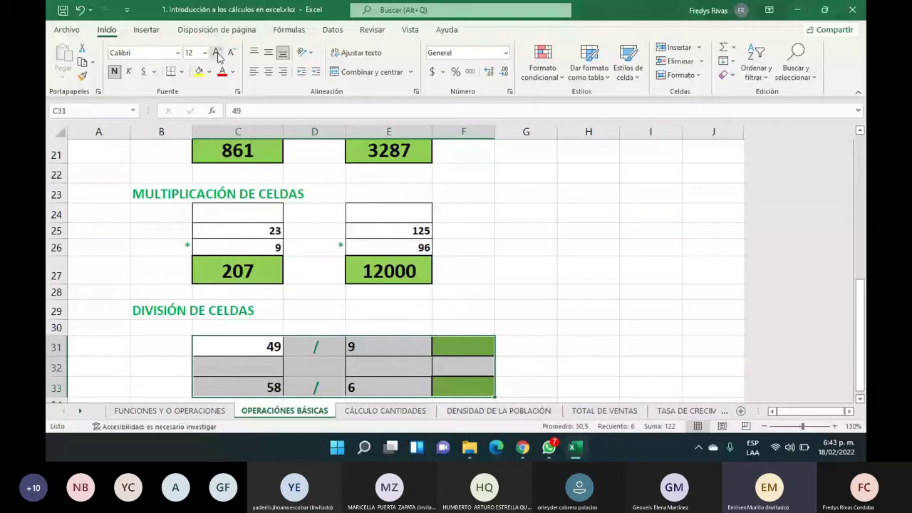
click(463, 131)
drag(495, 131, 501, 131)
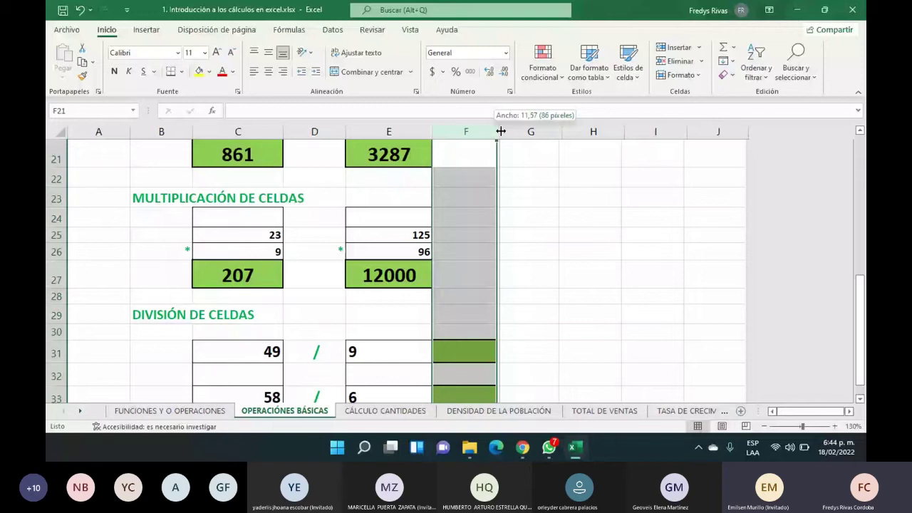
drag(501, 131, 522, 131)
Step: Enter the formula =C31/E31 in cell F31 to solve the first division
click(477, 349)
text(=)
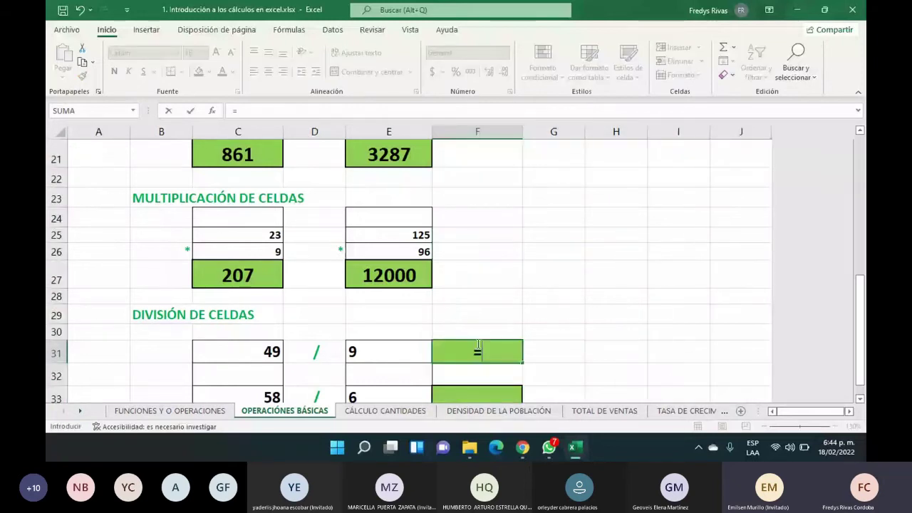
click(252, 349)
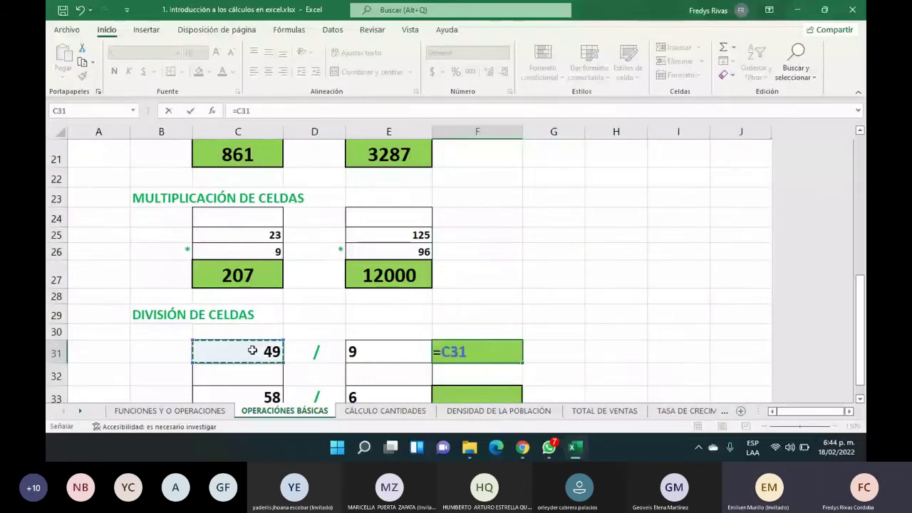
text(/)
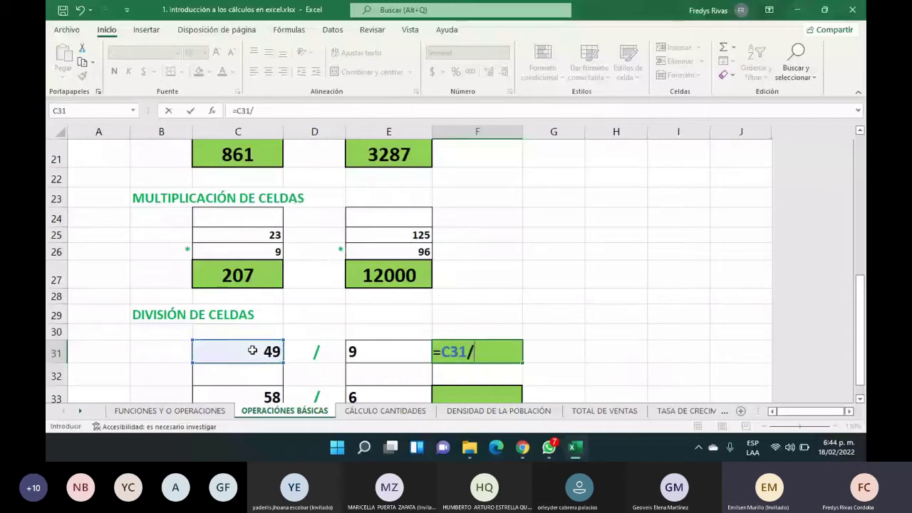
click(385, 355)
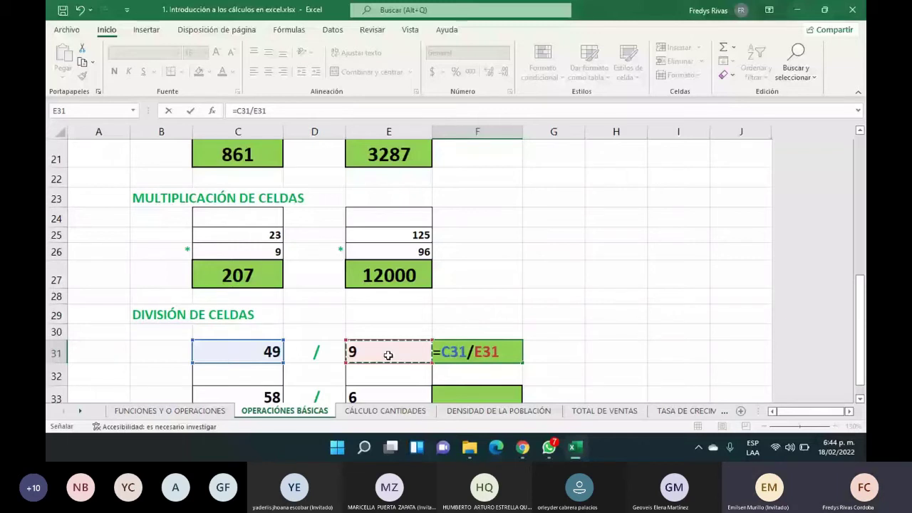
key(Return)
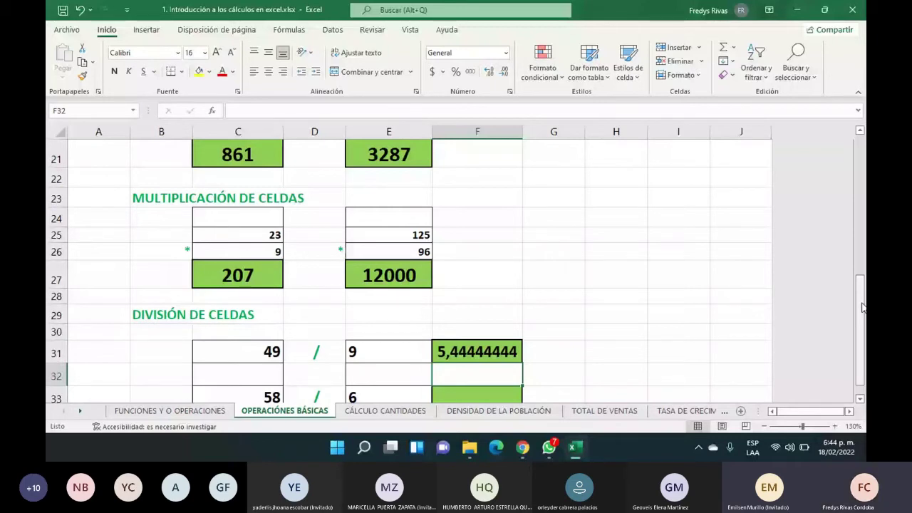
Step: Enter the formula =C33/E33 in cell F33 to solve the second division
click(473, 394)
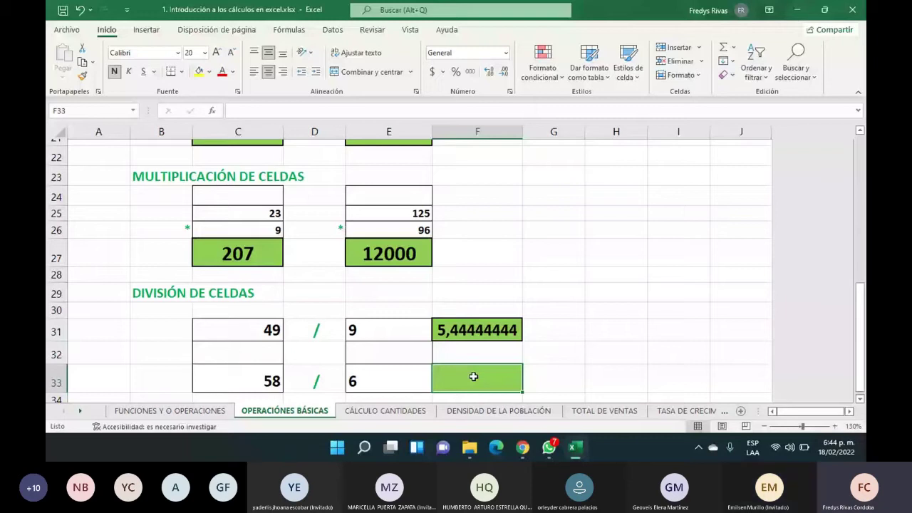
text(=)
click(263, 376)
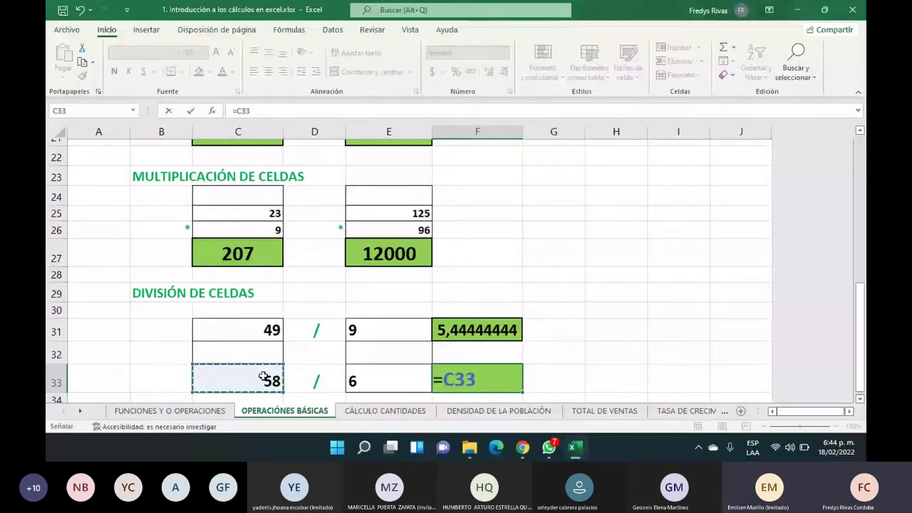
text(/)
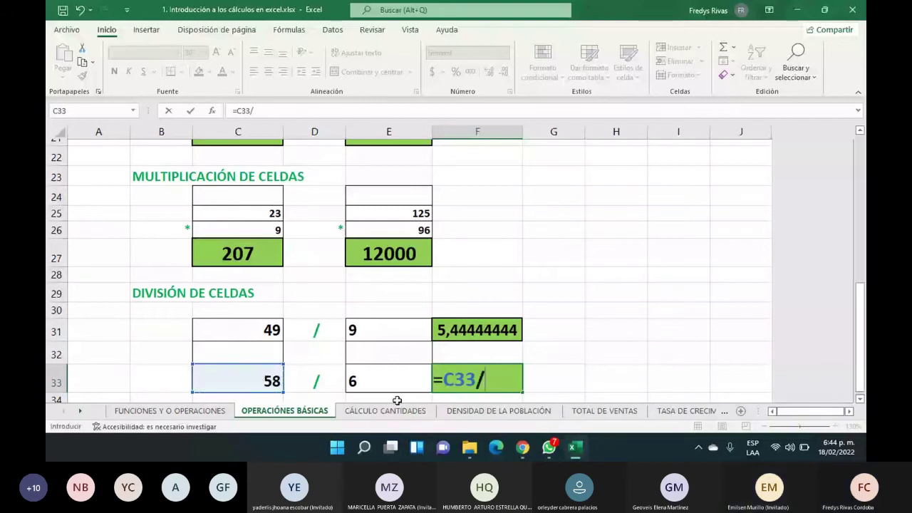
click(399, 380)
key(Return)
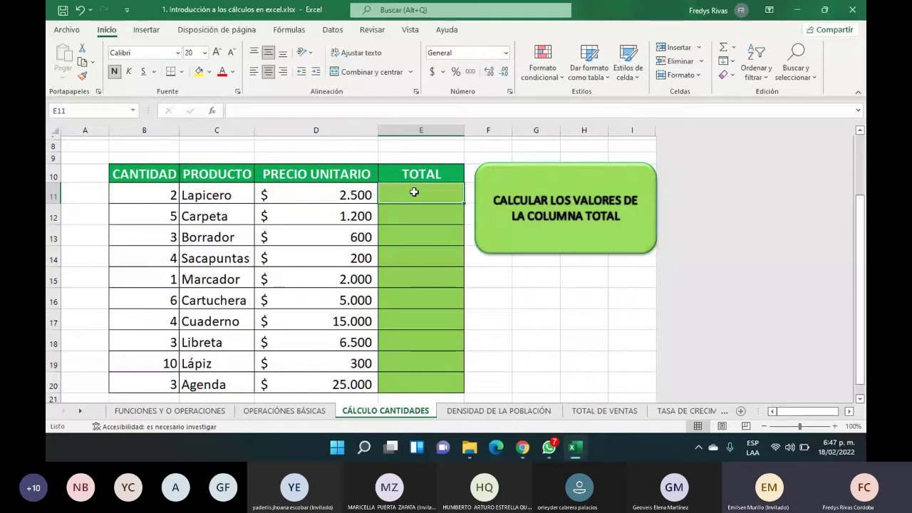
Step: Enter the formula =B11*D11 in cell E11 of the CÁLCULO CANTIDADES sheet to calculate the Lapicero total
text(=)
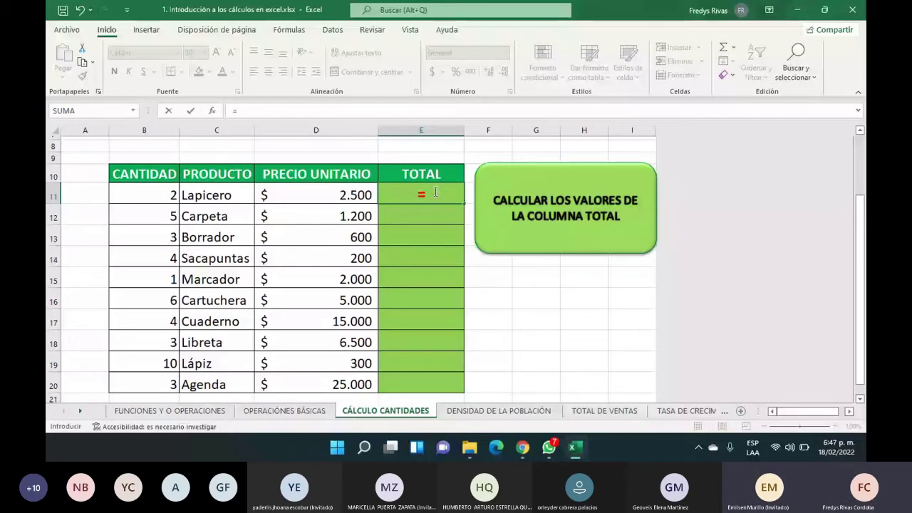
click(157, 192)
text(*)
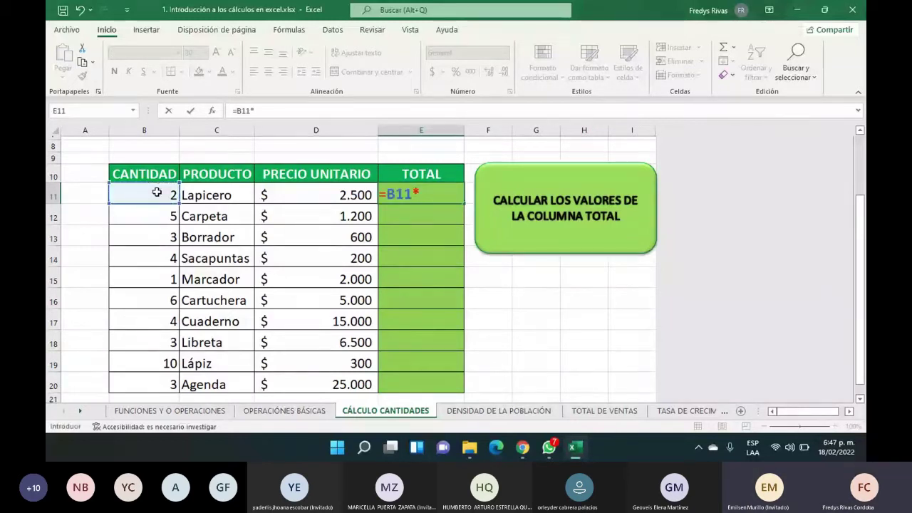
click(349, 194)
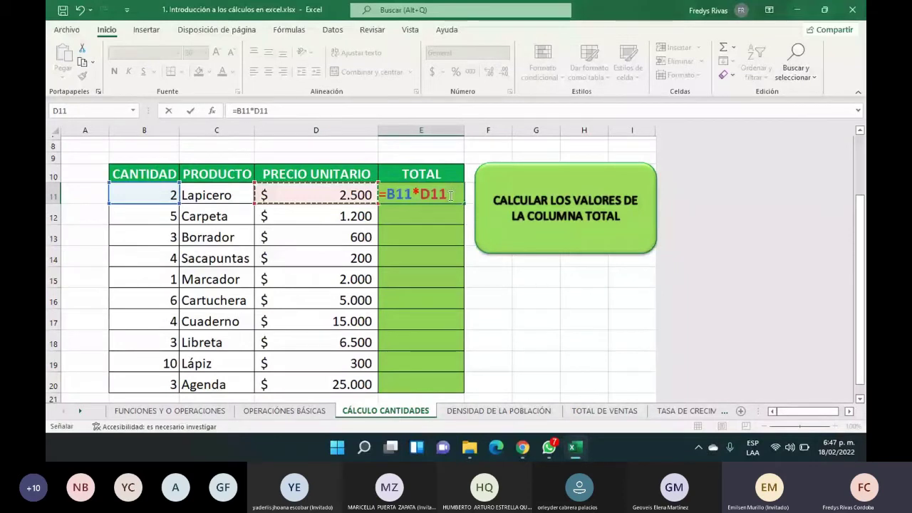
key(ctrl+Return)
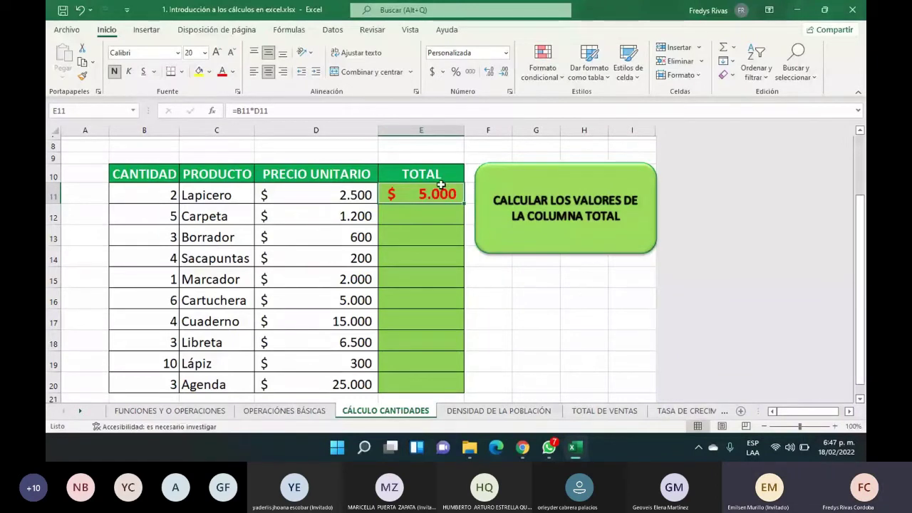
Step: Magnify the screen and examine the formula in cell E11 of the TOTAL column
click(422, 217)
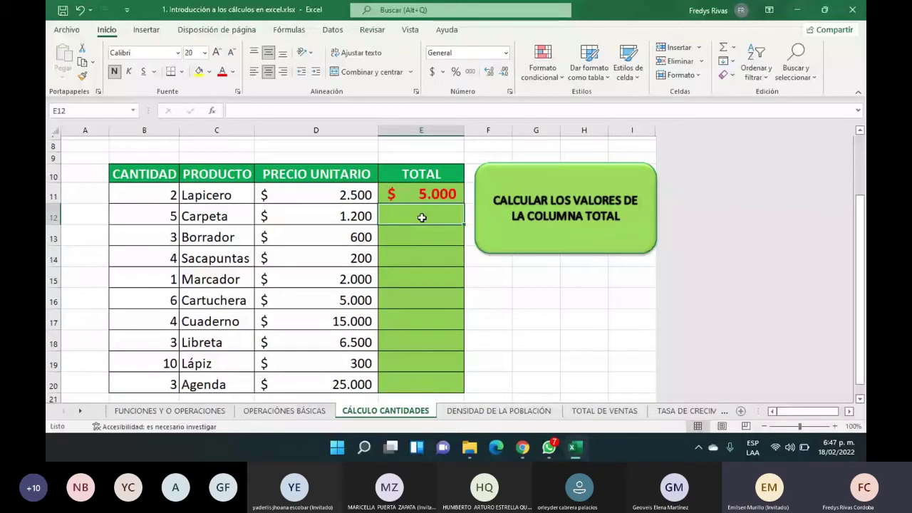
click(417, 259)
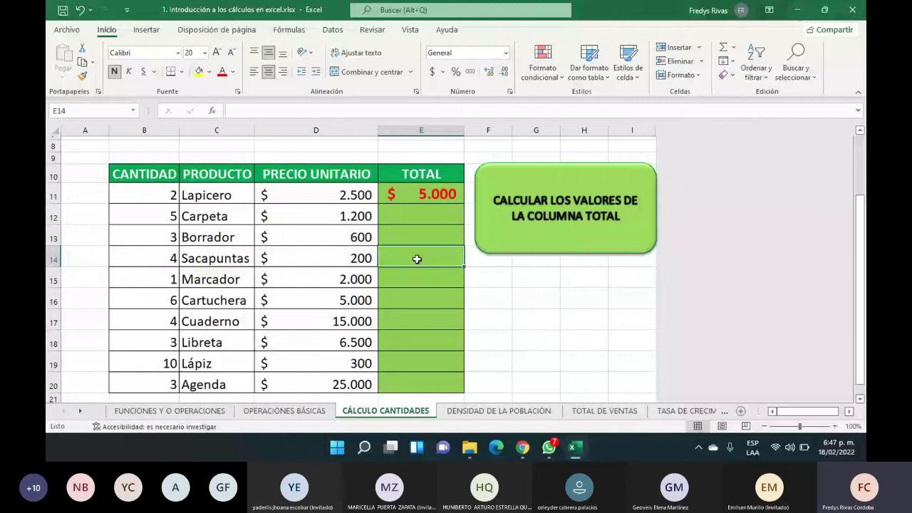
key(Up)
key(Up)
key(Up)
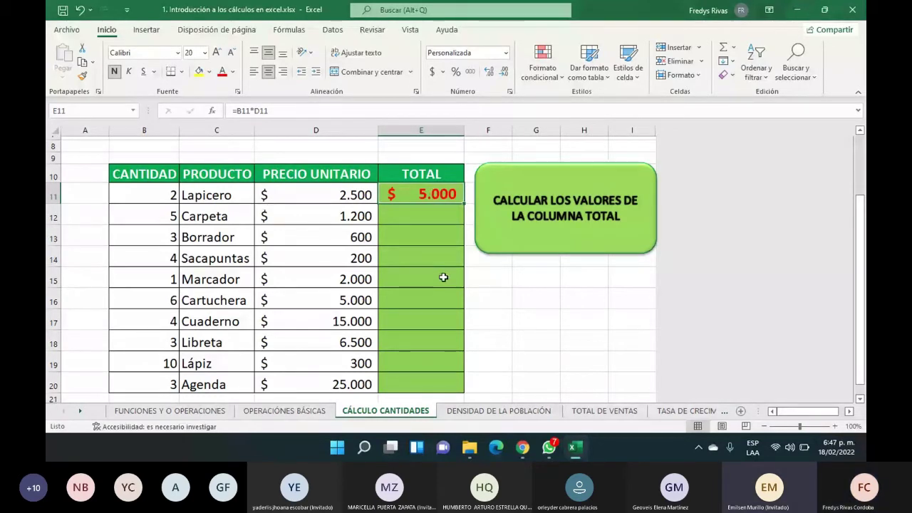
key(super+plus)
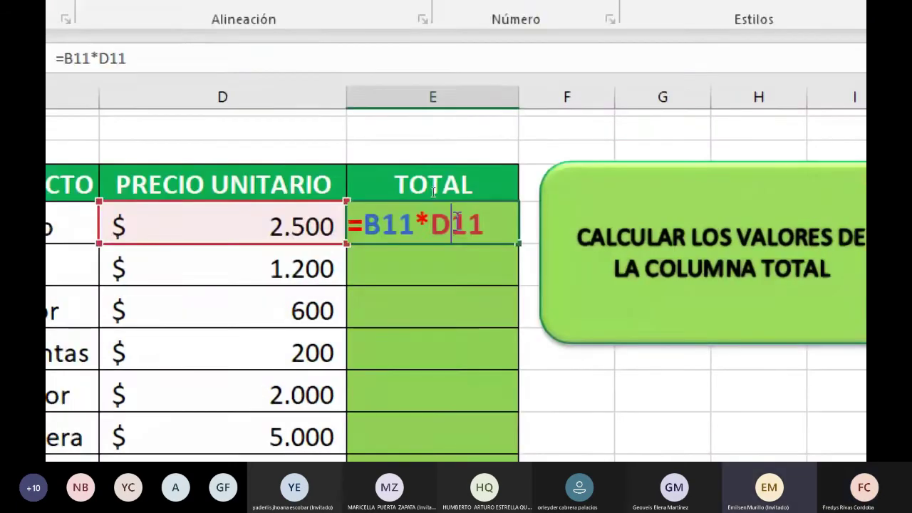
key(Return)
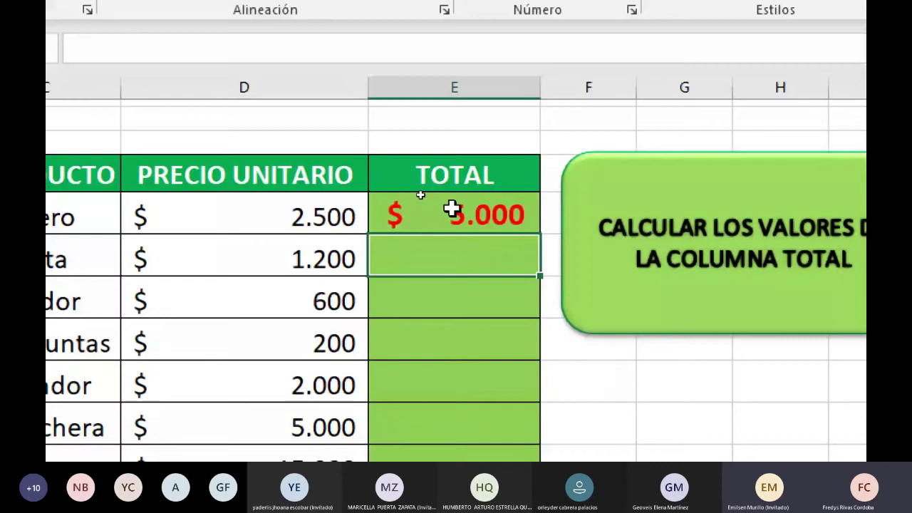
click(488, 204)
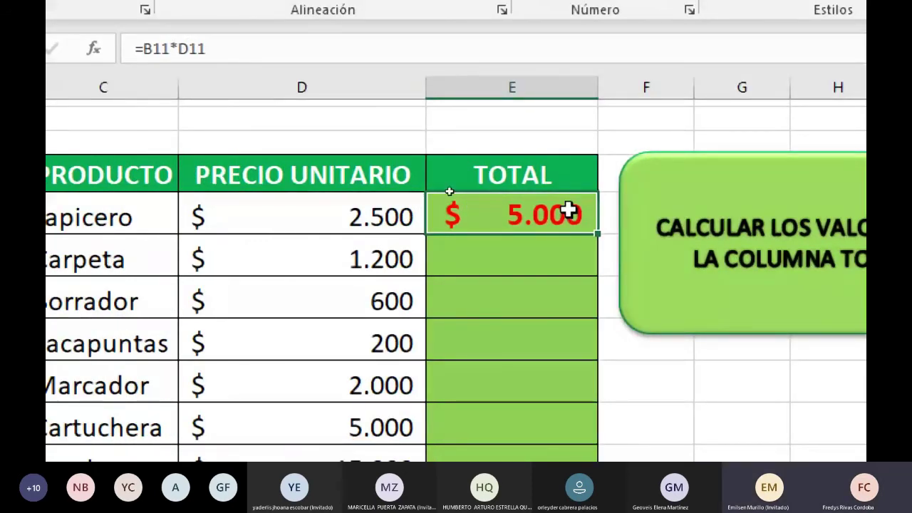
double_click(569, 211)
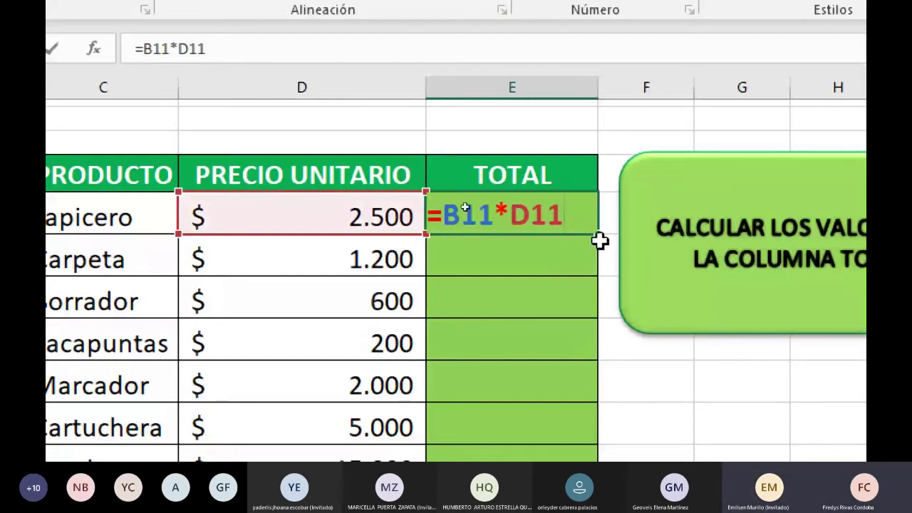
key(Return)
Step: Fill the formula from E11 down the TOTAL column to E20 and return the screen to normal magnification
click(491, 206)
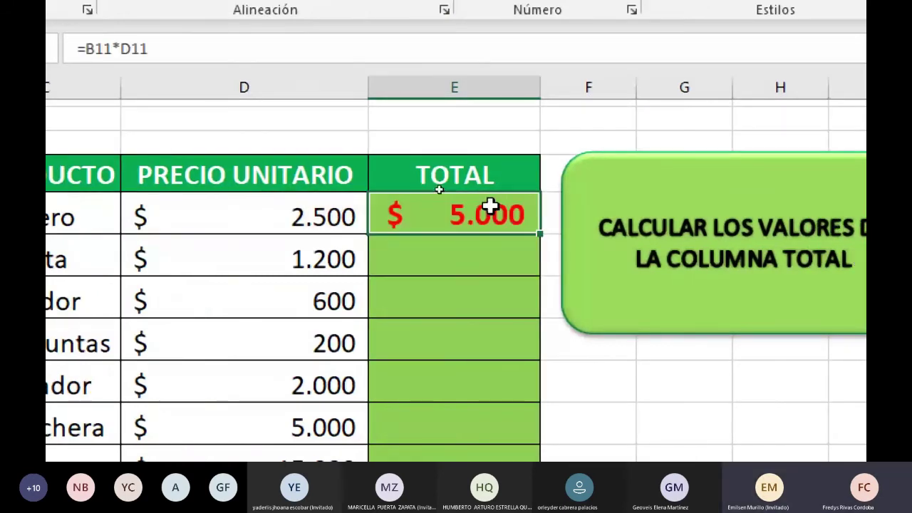
double_click(540, 235)
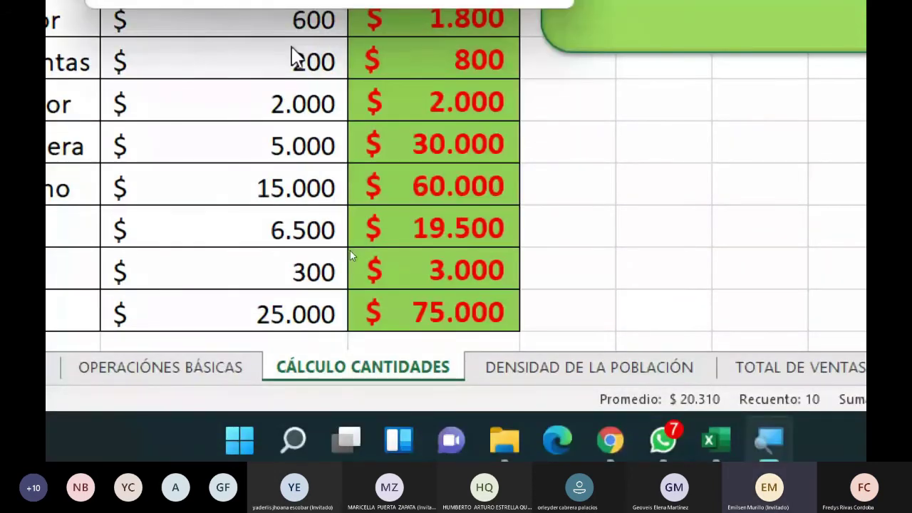
key(super+minus)
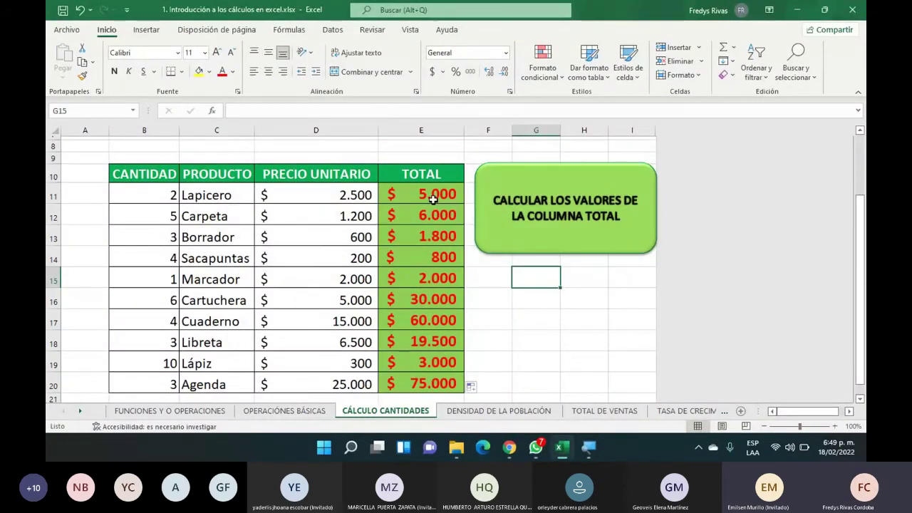
Step: On the DENSIDAD DE LA POBLACIÓN sheet, increase the font size of the table B12:E22 to 20
click(494, 415)
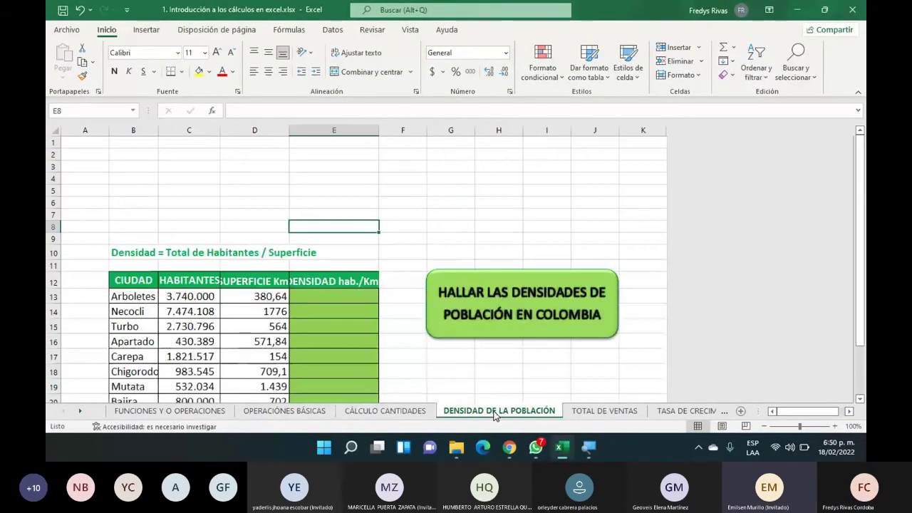
drag(859, 164, 861, 242)
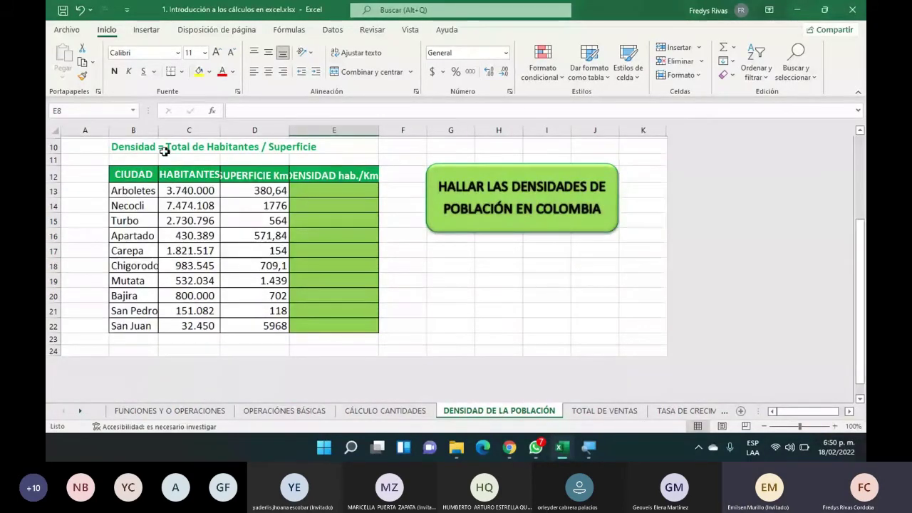
drag(133, 174, 334, 325)
click(216, 52)
click(216, 52)
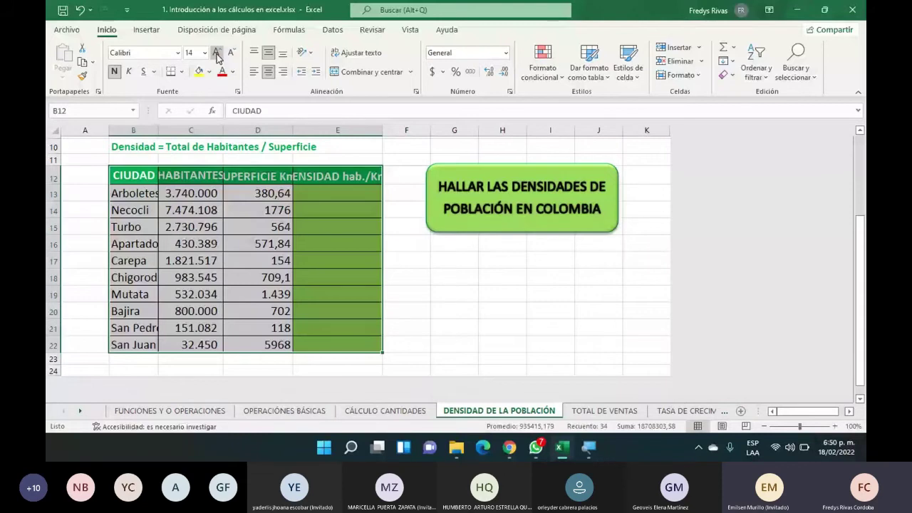
click(217, 55)
click(217, 54)
click(217, 54)
Step: Adjust the widths of columns B to E to fit the enlarged table text, and dismiss the low-battery notice
double_click(160, 130)
click(443, 178)
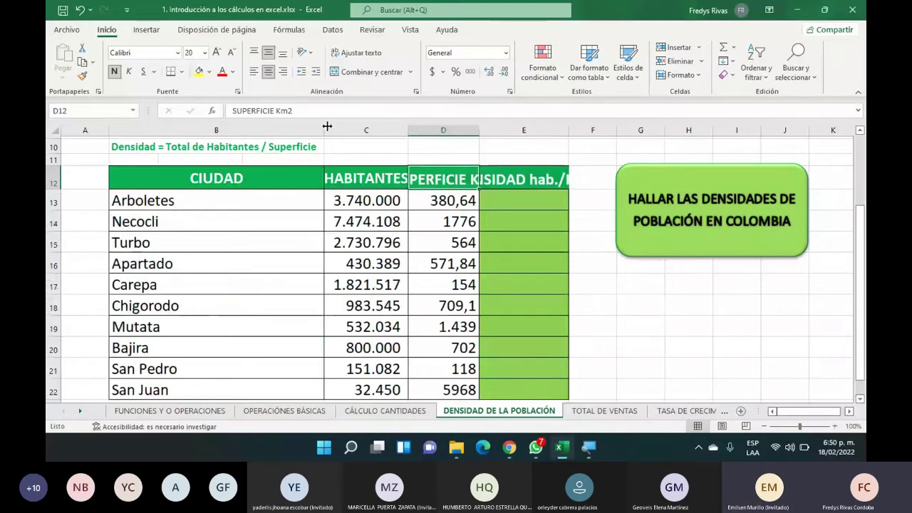
drag(324, 126, 237, 126)
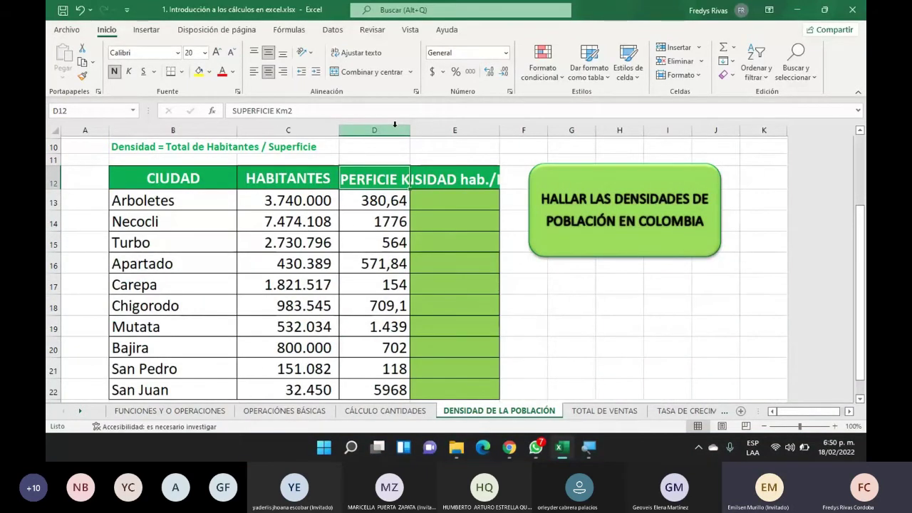
double_click(410, 130)
double_click(544, 131)
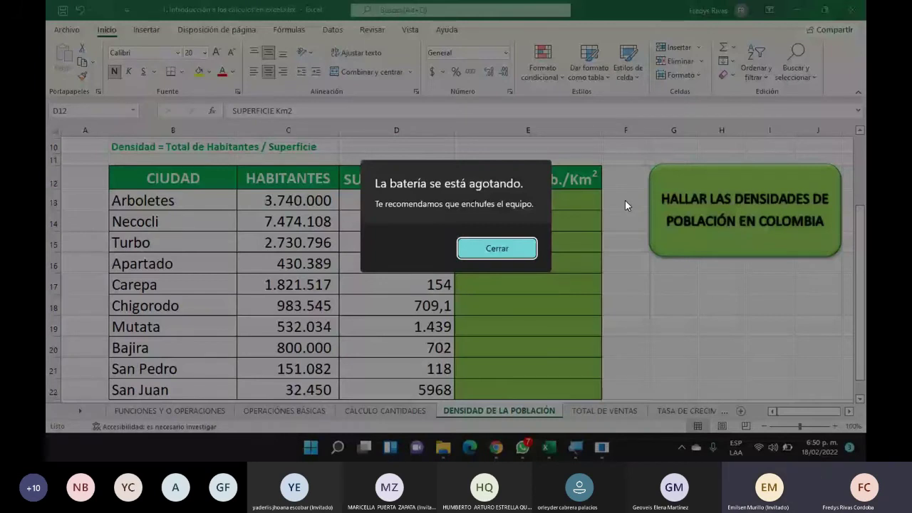
click(517, 247)
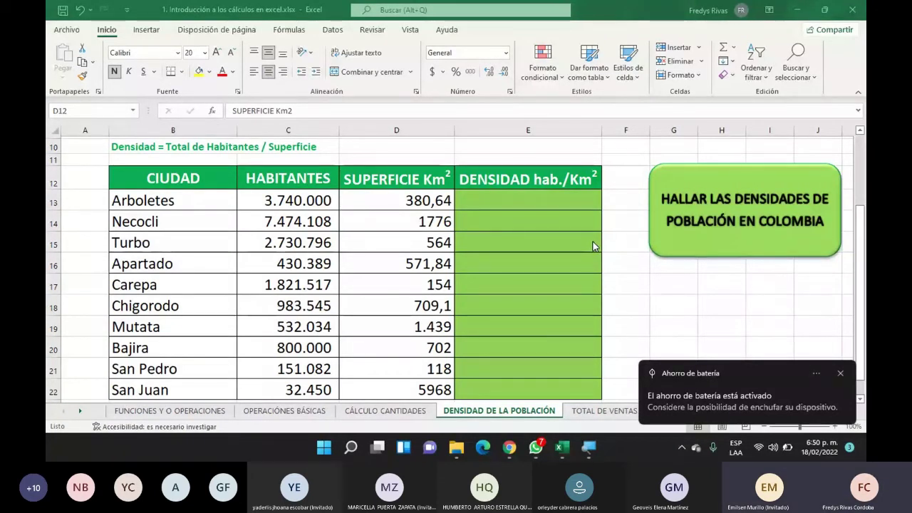
Step: Enter the formula =C13/D13 in cell E13 and fill it down the DENSIDAD column to E22
click(554, 203)
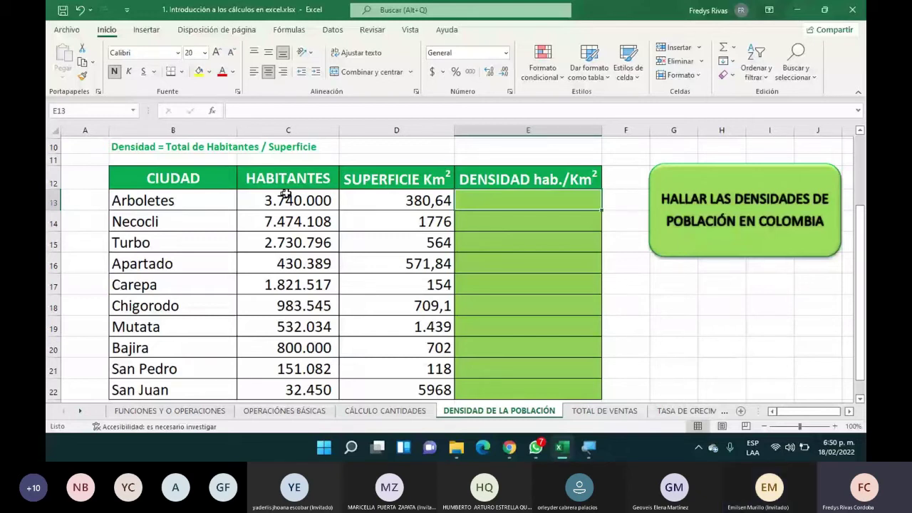
text(=)
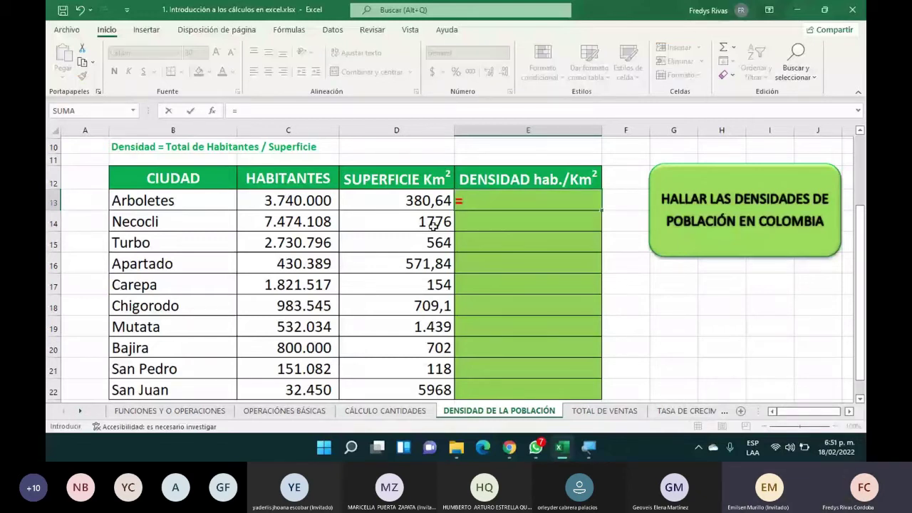
click(307, 202)
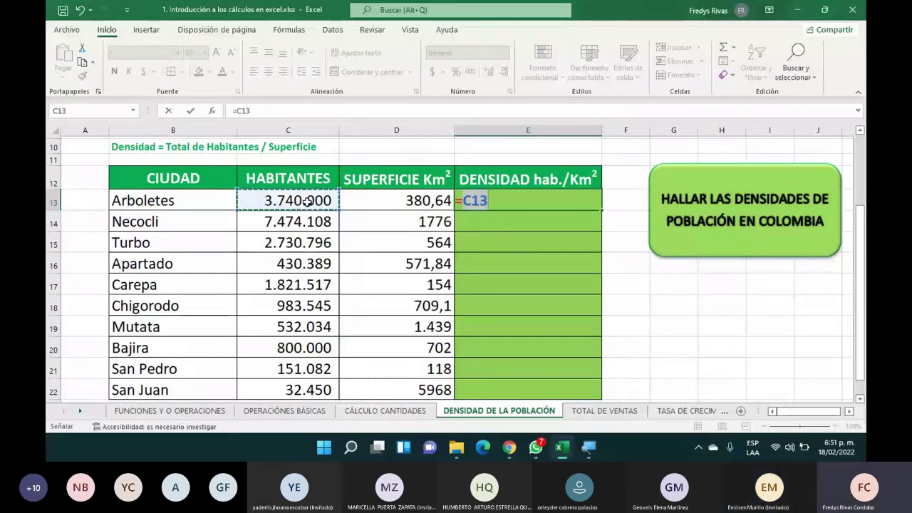
text(/)
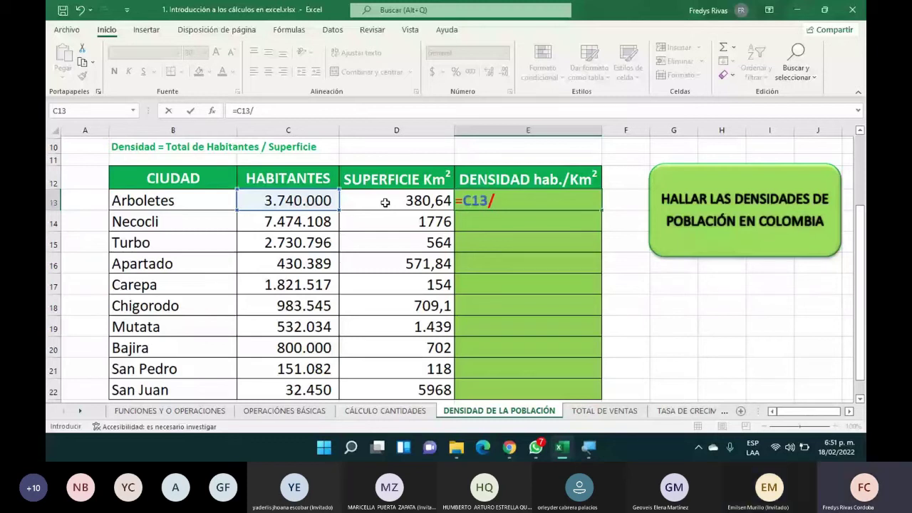
click(385, 203)
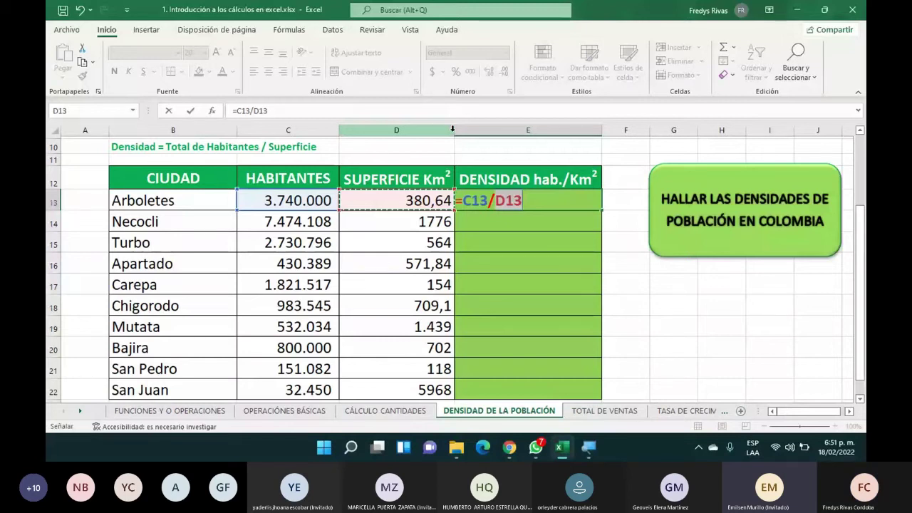
key(ctrl+Return)
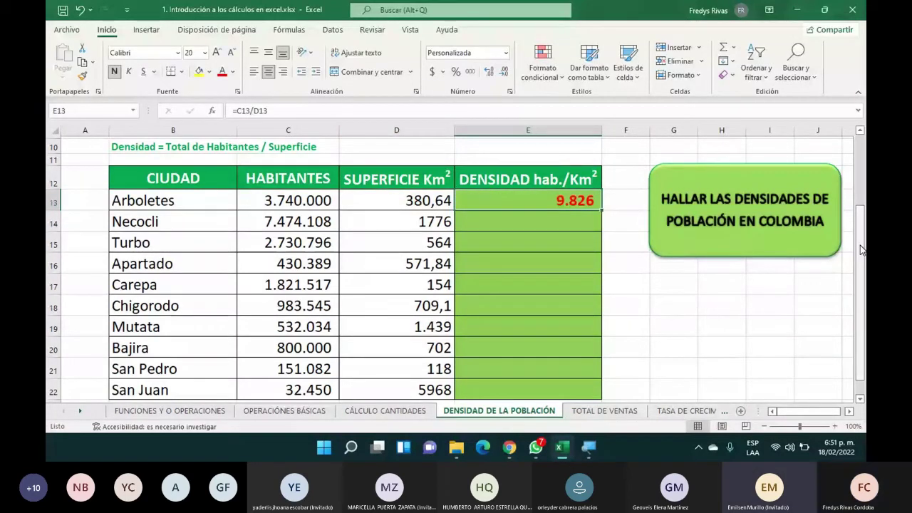
double_click(602, 210)
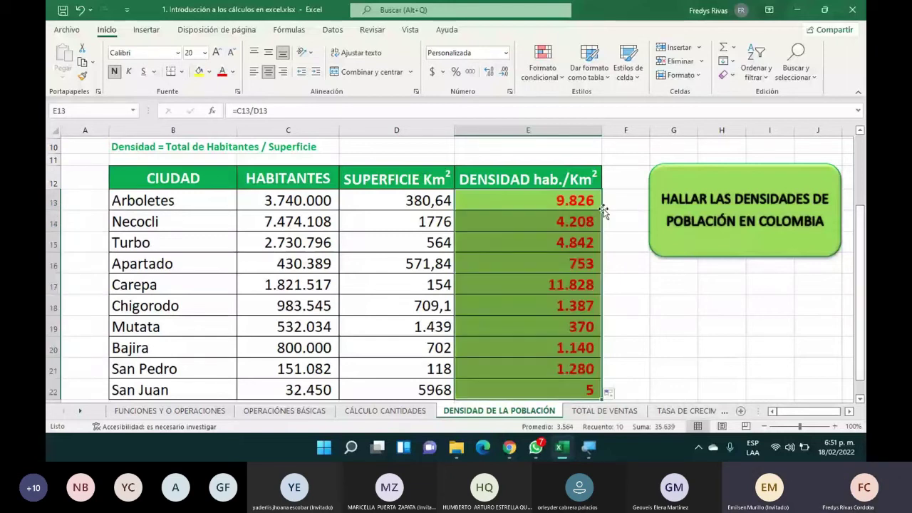
key(Down)
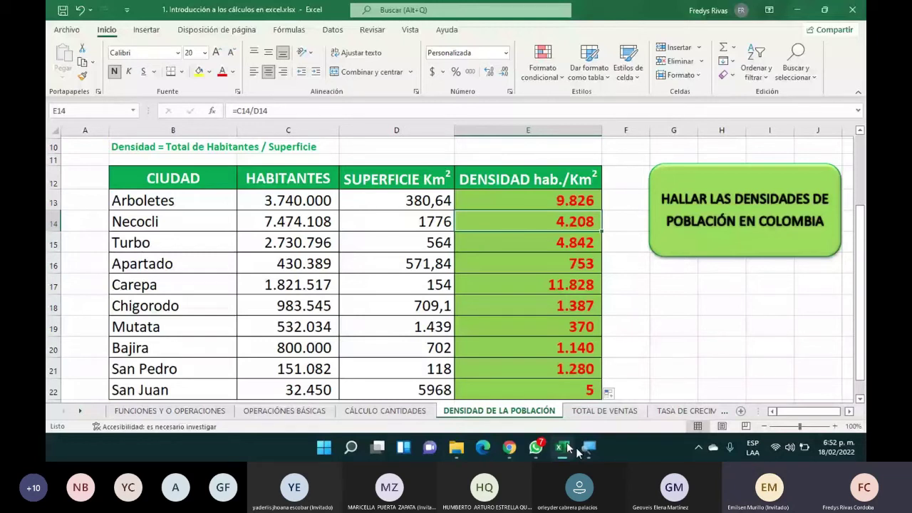
Step: Open the TOTAL DE VENTAS sheet and go over the first-day cells for CONTADO, TARJETA and TOTAL DÍA under TOTALES
click(604, 410)
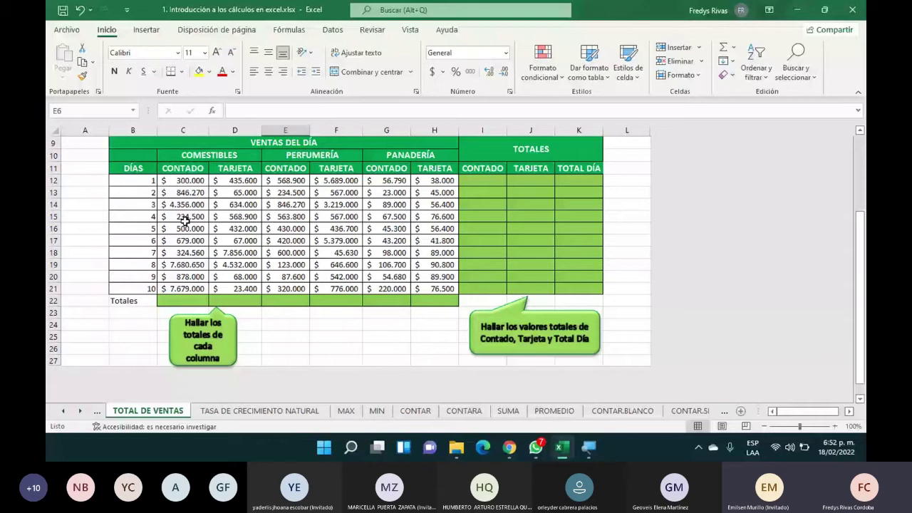
click(483, 151)
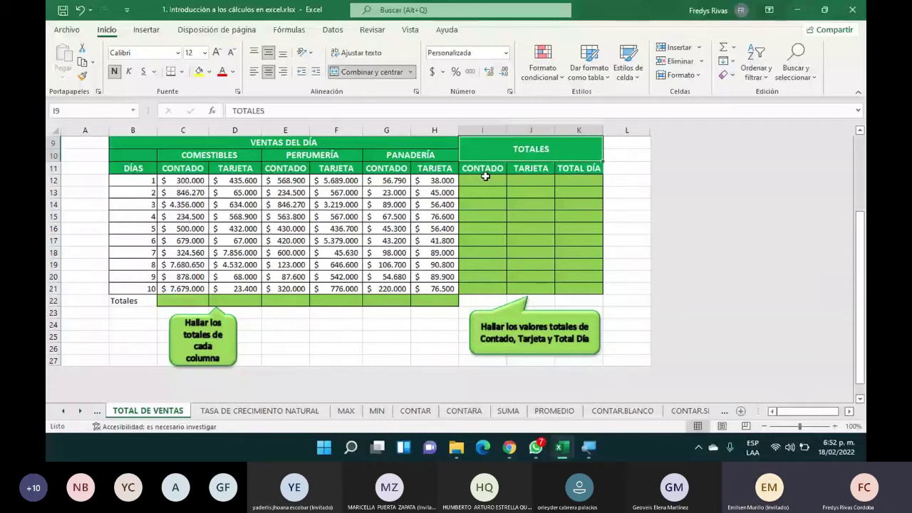
click(485, 178)
click(524, 179)
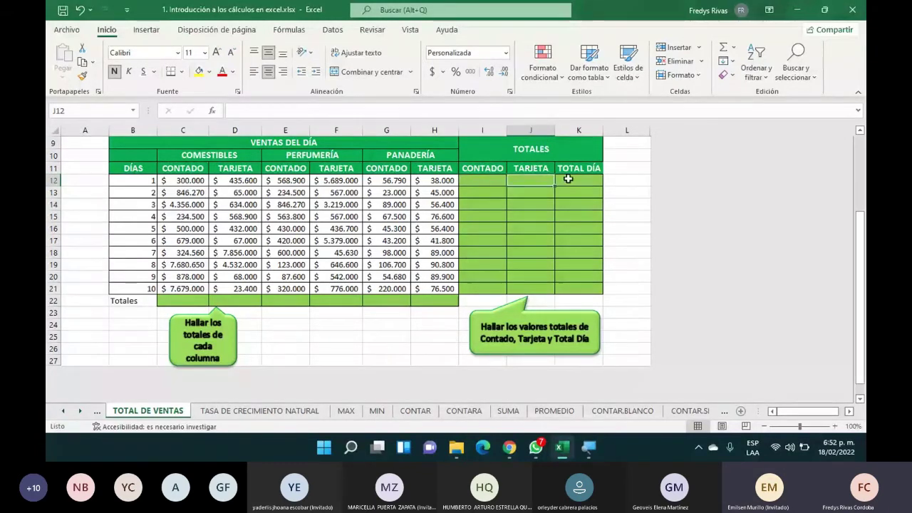
click(569, 179)
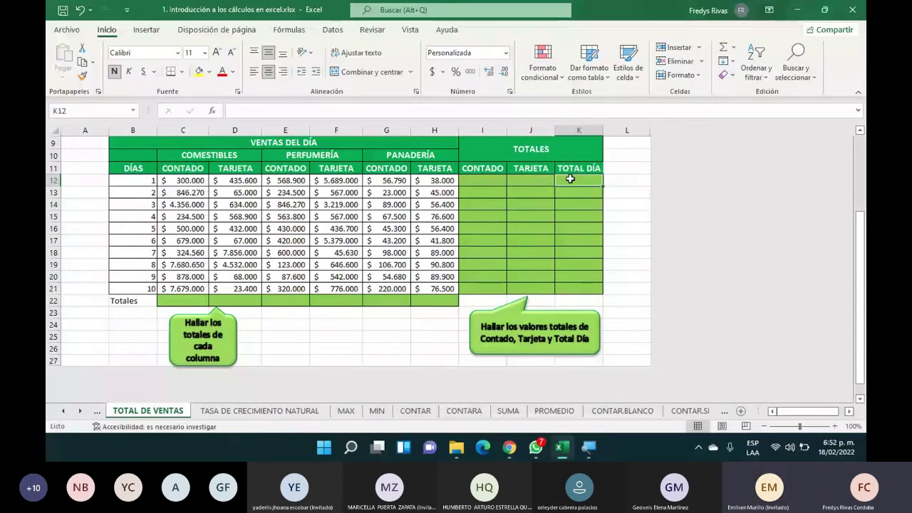
click(534, 179)
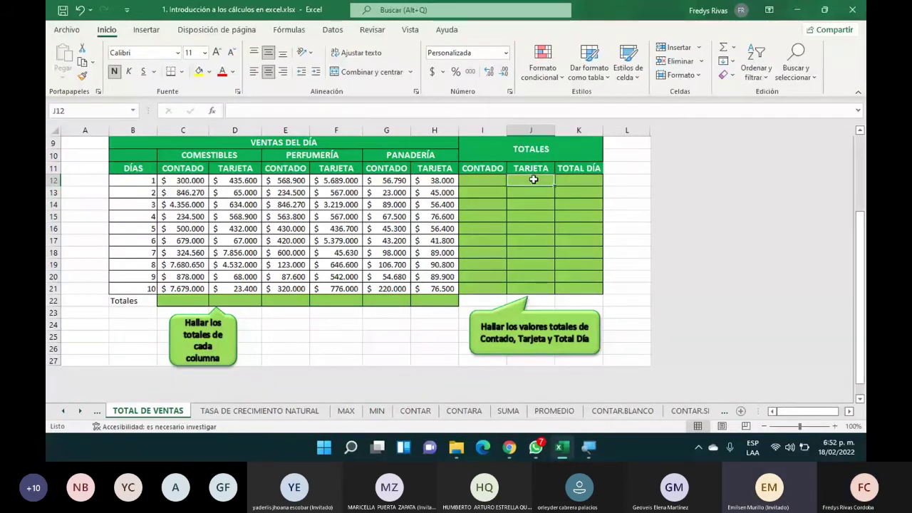
click(488, 179)
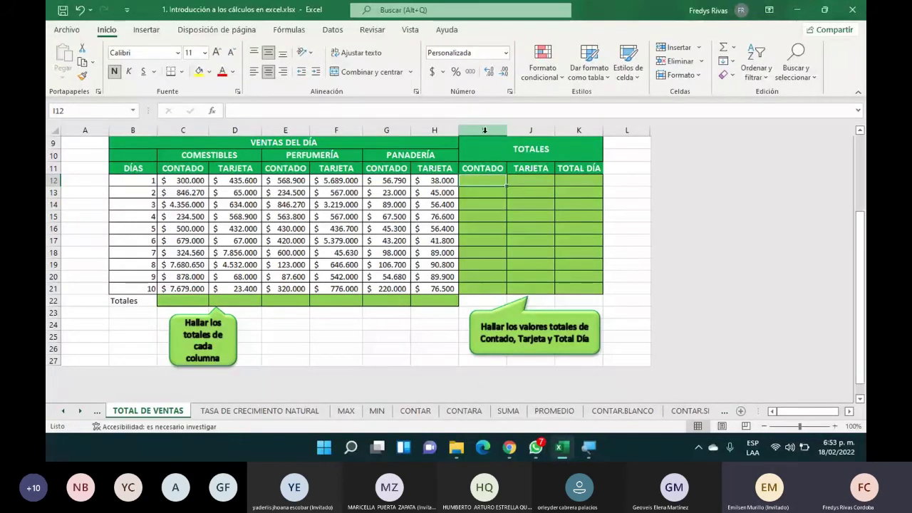
Step: Format cell I12 in the CONTADO totals column with a yellow fill and font size 20
click(491, 180)
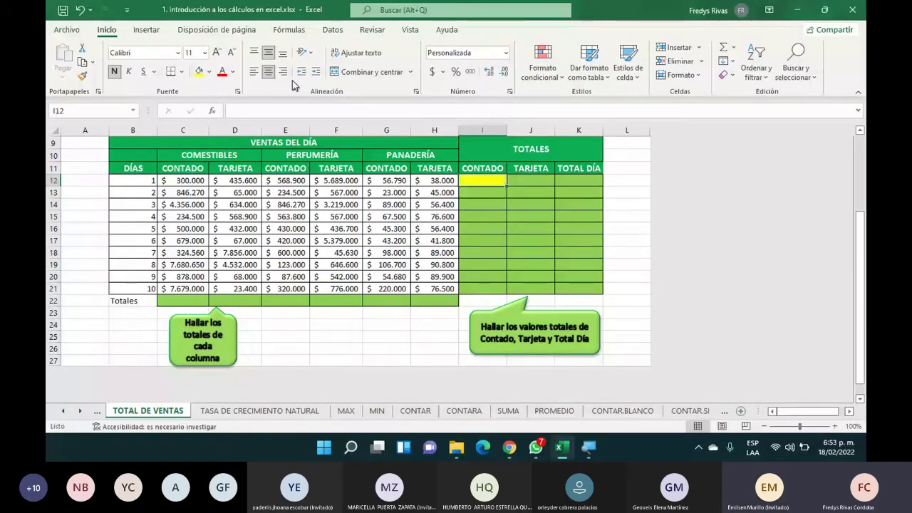
click(193, 53)
text(20)
key(Return)
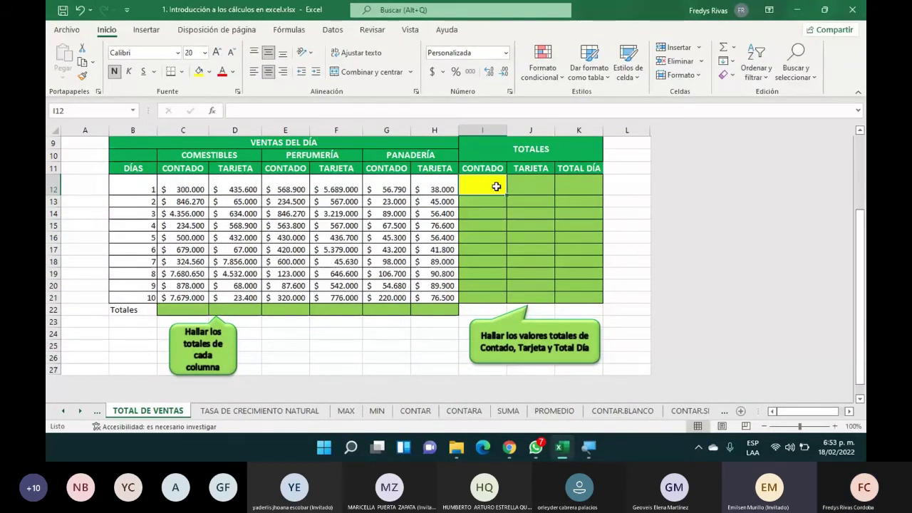
Step: Enter the formula =C12+E12+G12 in cell I12 to add the first day's three cash sales
text(=)
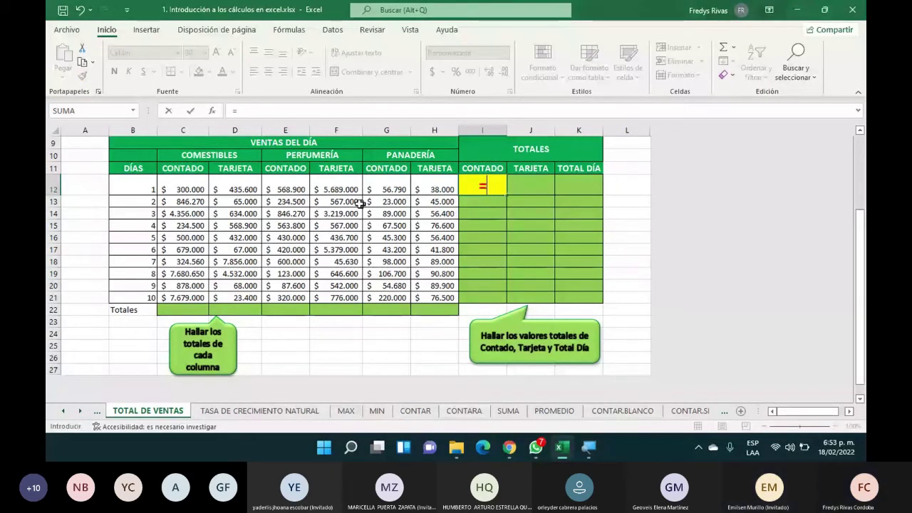
click(187, 184)
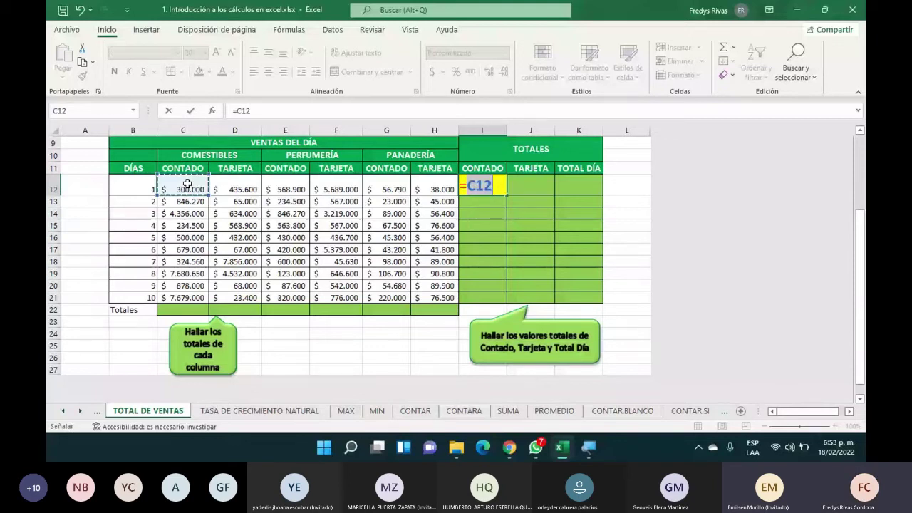
text(+)
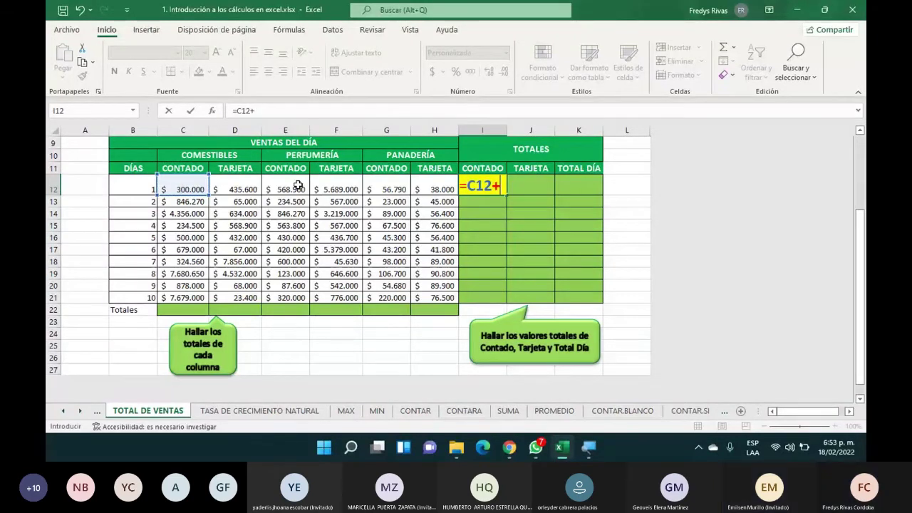
click(298, 185)
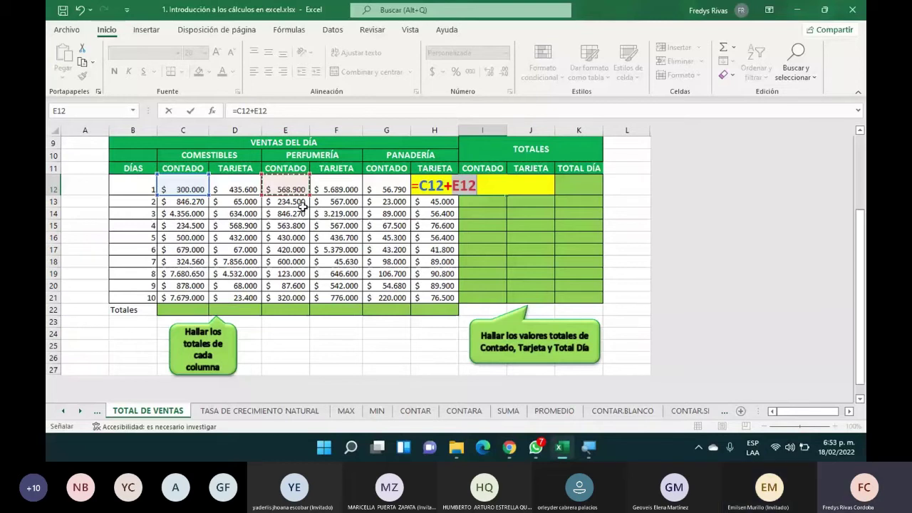
text(+)
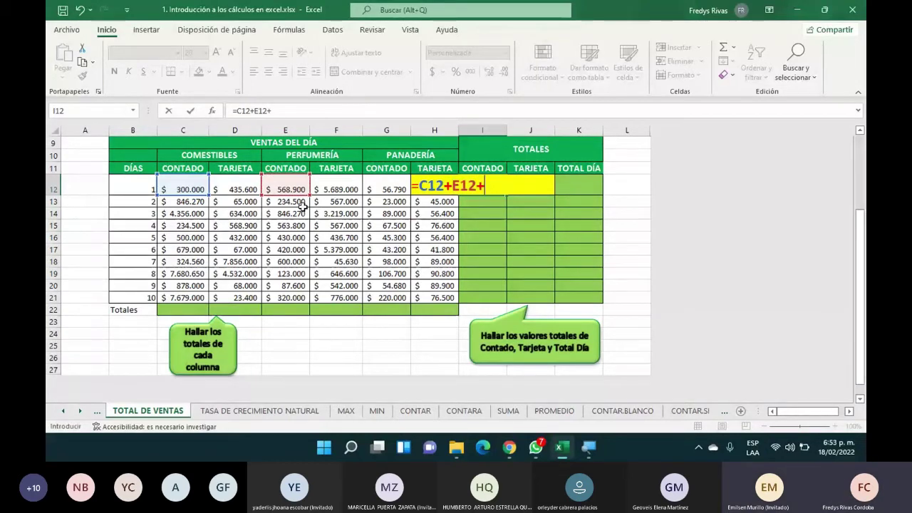
click(388, 183)
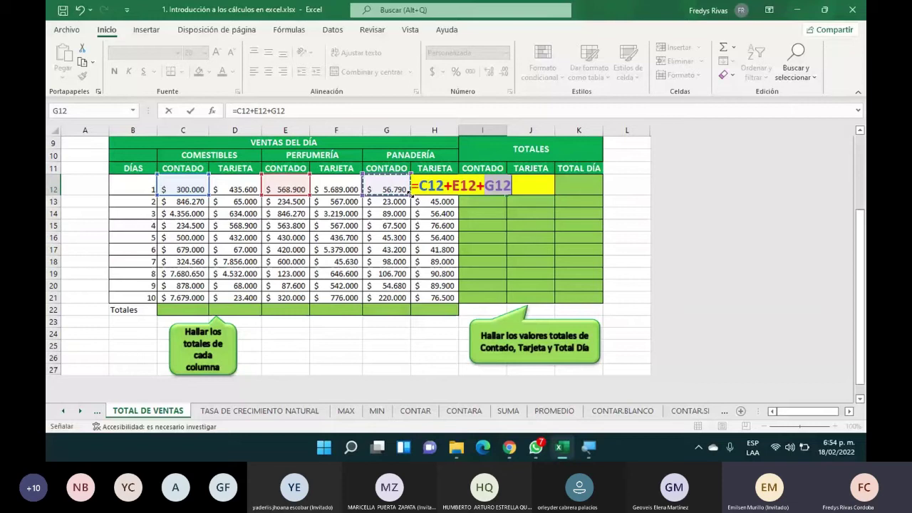
key(Return)
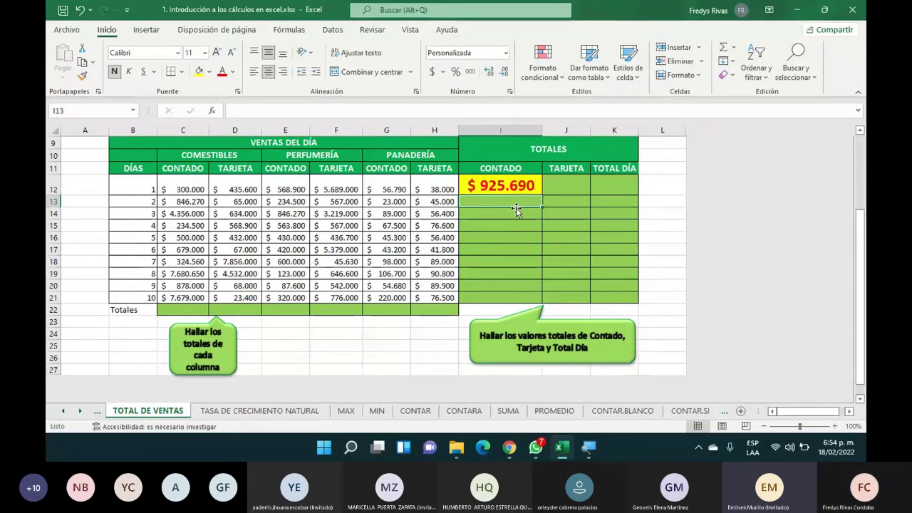
Step: Try filling the formula from I12 down the CONTADO totals column to I22, and undo the fill
click(532, 185)
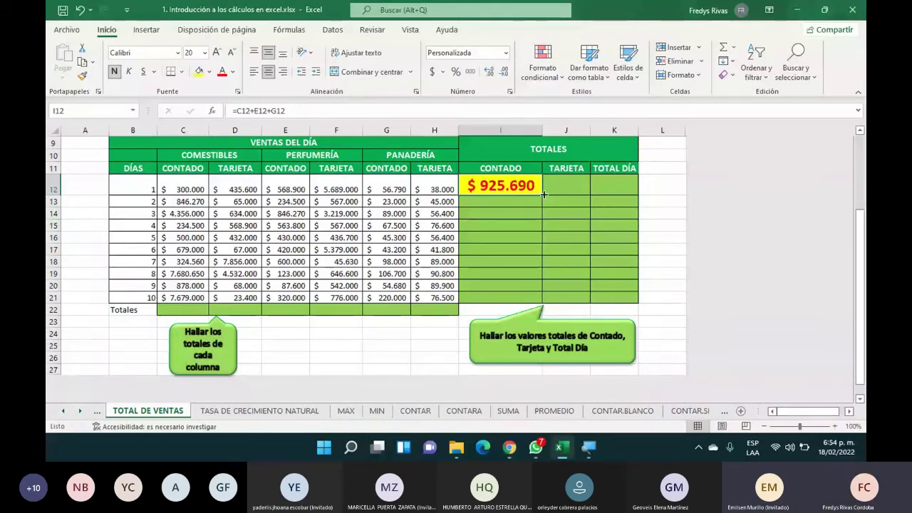
drag(542, 194, 526, 309)
click(502, 325)
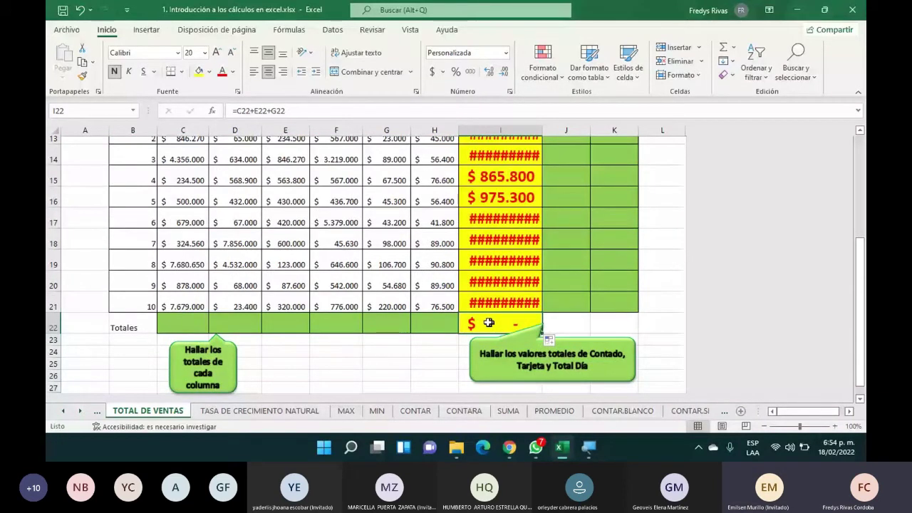
key(ctrl+z)
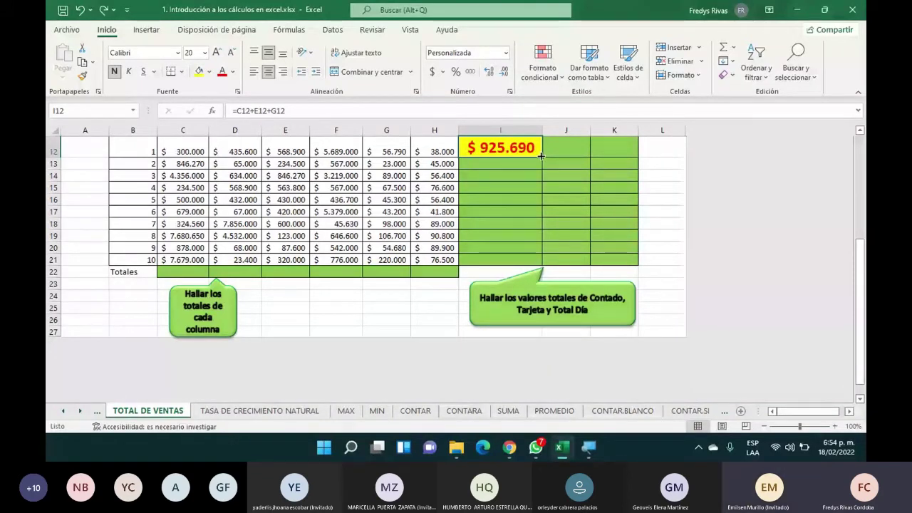
Step: Fill the formula from I12 down the CONTADO totals column to I21 and autofit column I to its values
drag(542, 156, 543, 273)
click(556, 349)
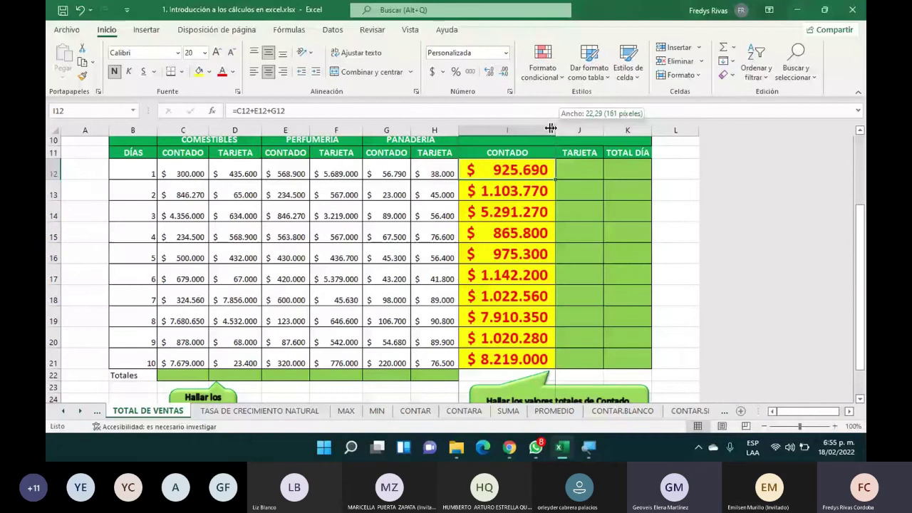
drag(551, 128, 531, 128)
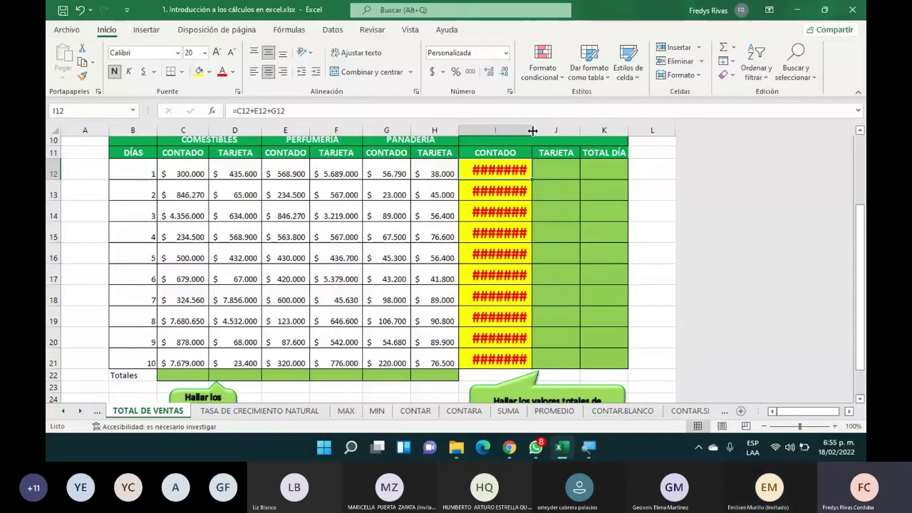
double_click(532, 130)
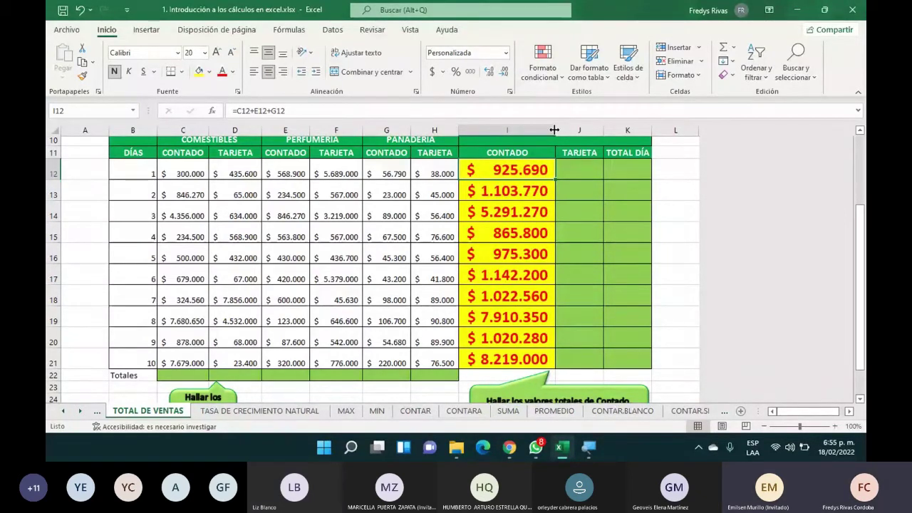
Step: Fill the formula from I12 across into J12 for the first day's TARJETA total
click(592, 166)
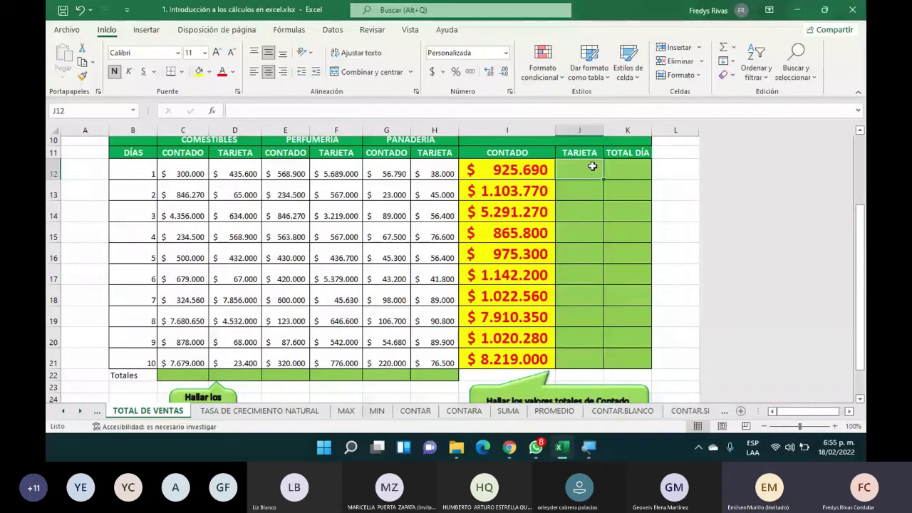
click(542, 170)
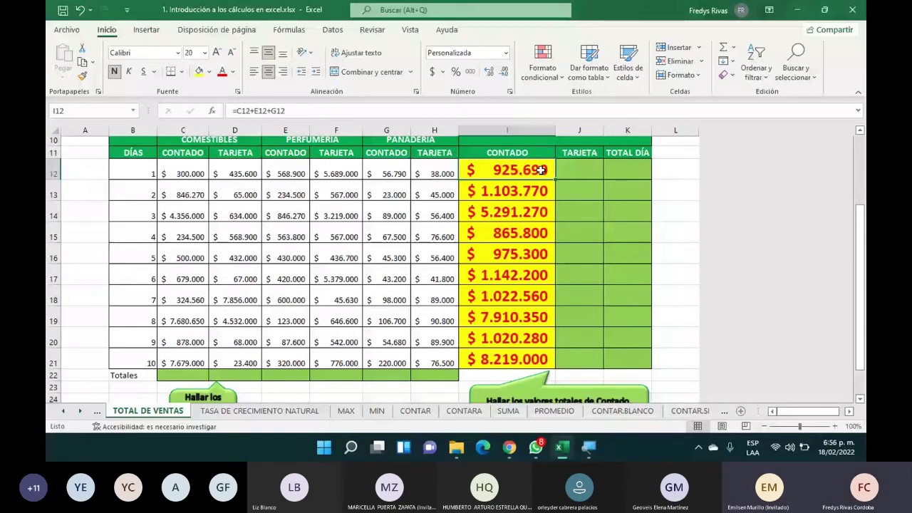
scroll(541, 169, up, 2)
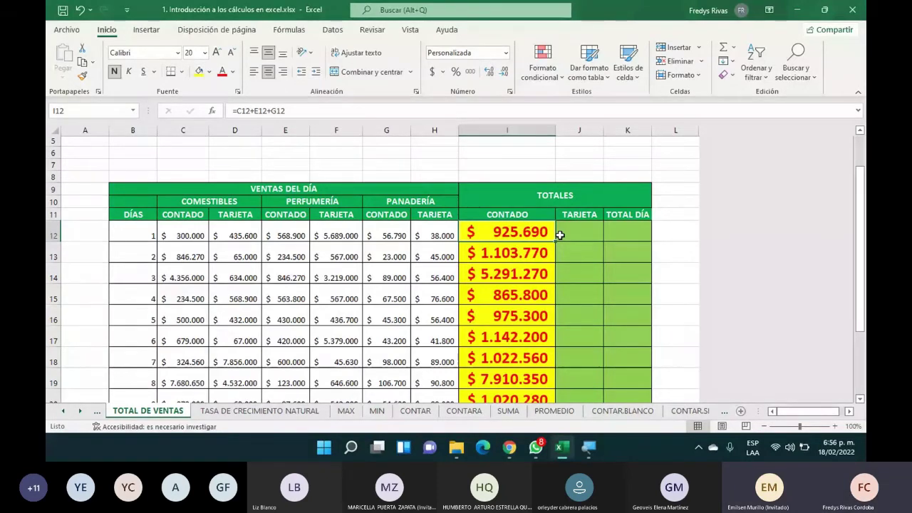
drag(555, 242, 555, 241)
click(548, 253)
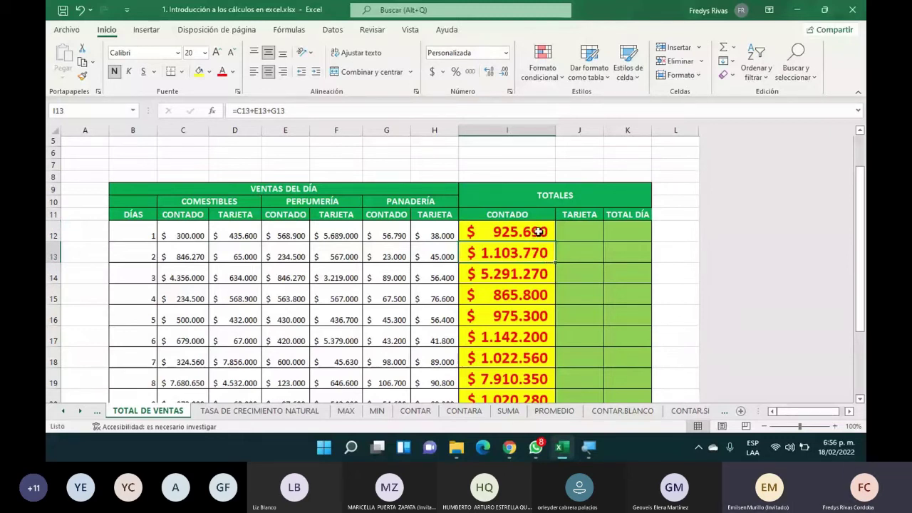
click(539, 232)
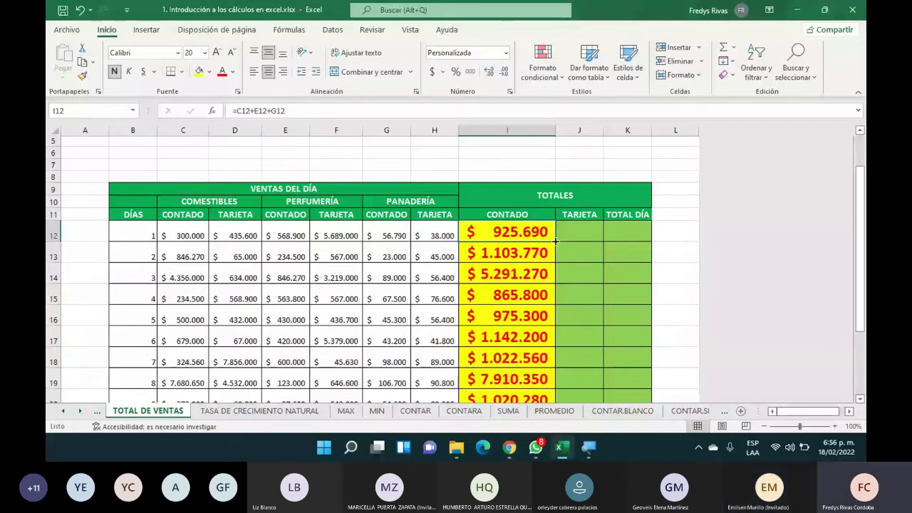
drag(554, 241, 579, 241)
click(613, 232)
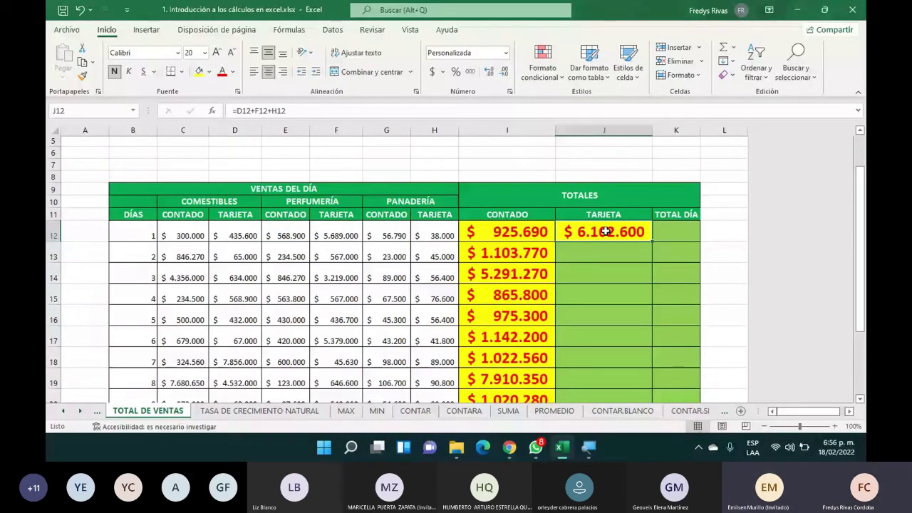
Step: Examine which TARJETA cells the formula in J12 references, comparing them with the three TARJETA sales columns
double_click(605, 231)
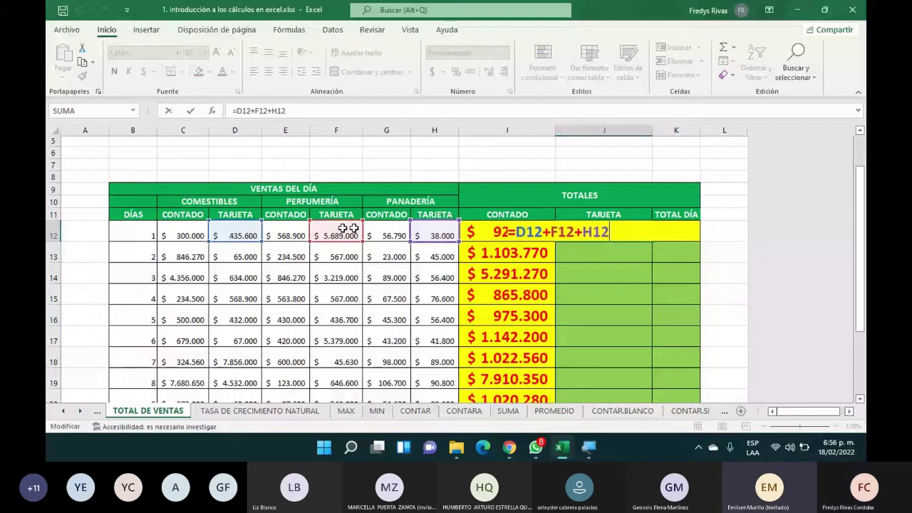
key(Return)
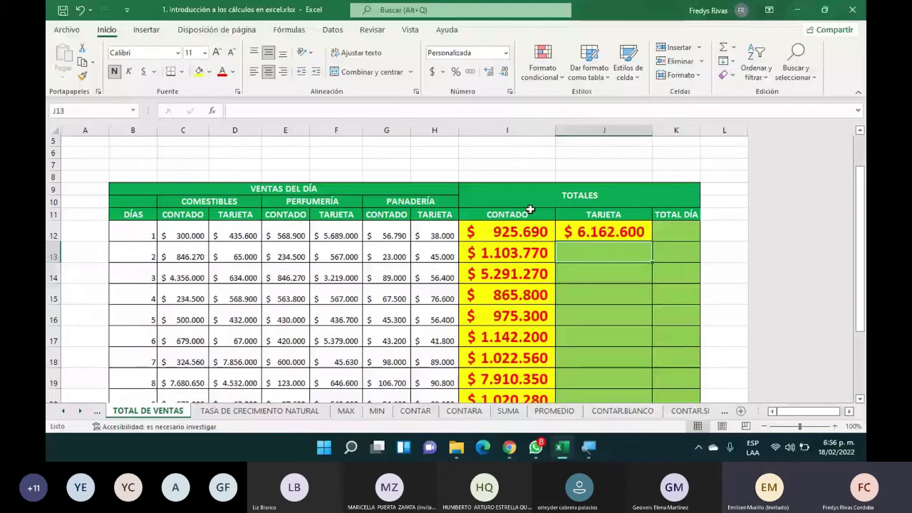
drag(235, 214, 235, 300)
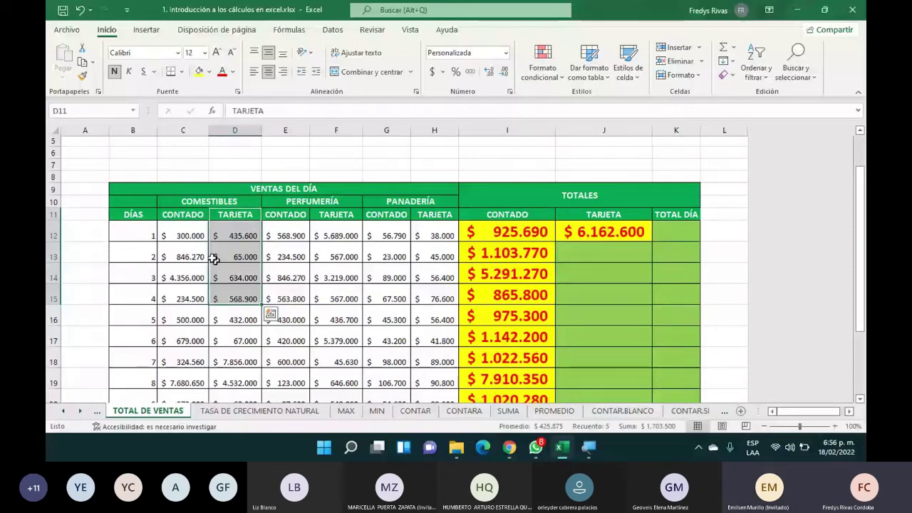
click(342, 228)
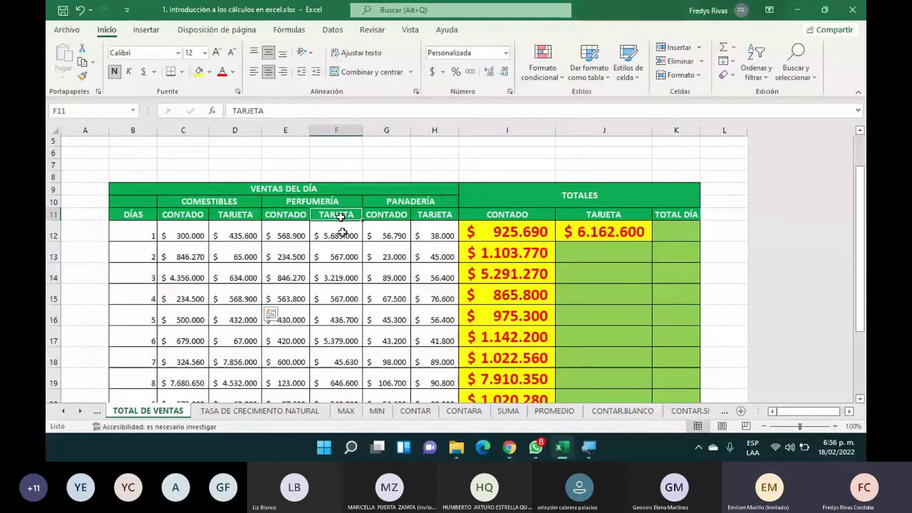
drag(435, 216, 448, 248)
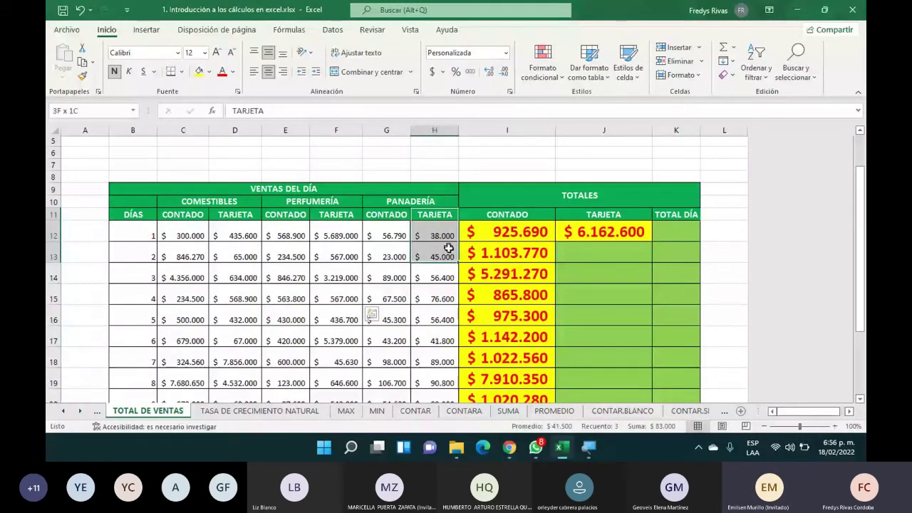
drag(448, 248, 448, 285)
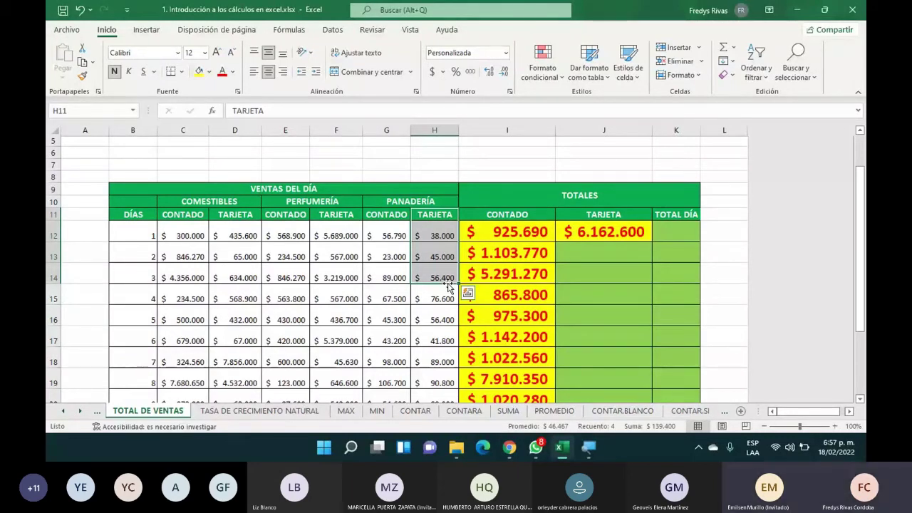
click(578, 236)
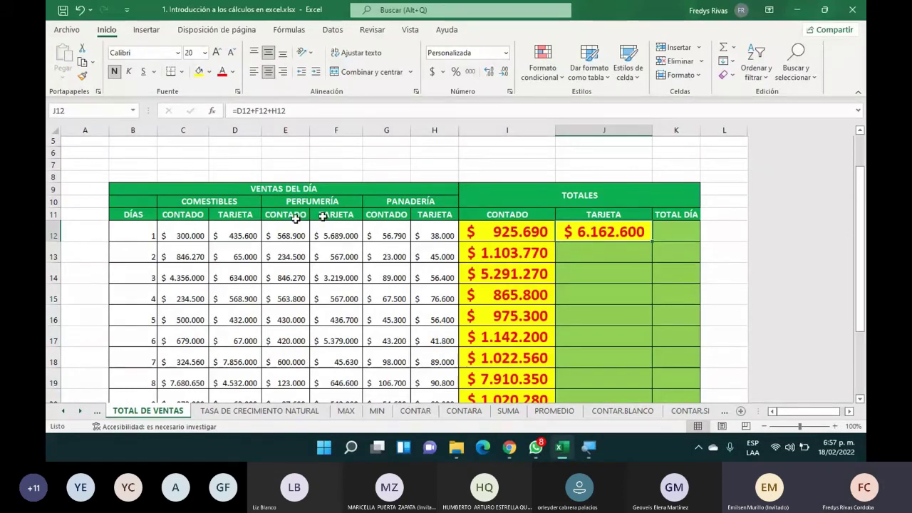
double_click(608, 230)
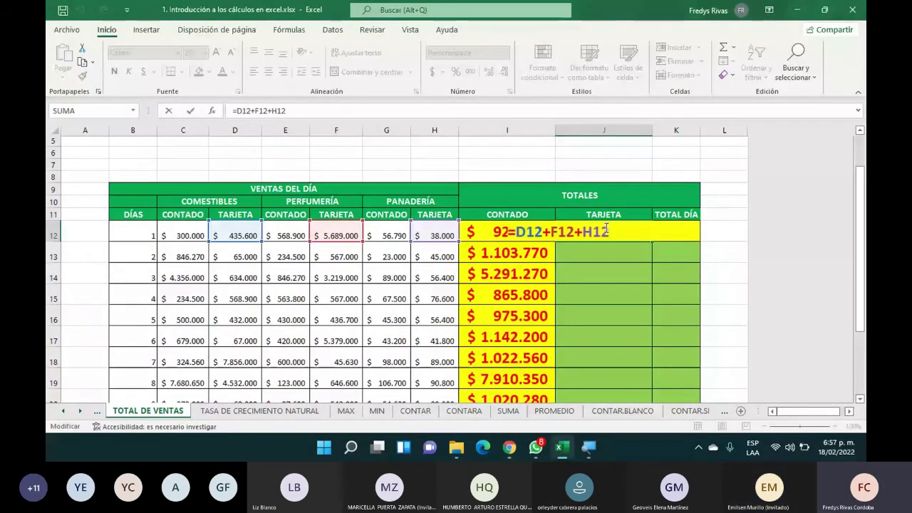
key(Return)
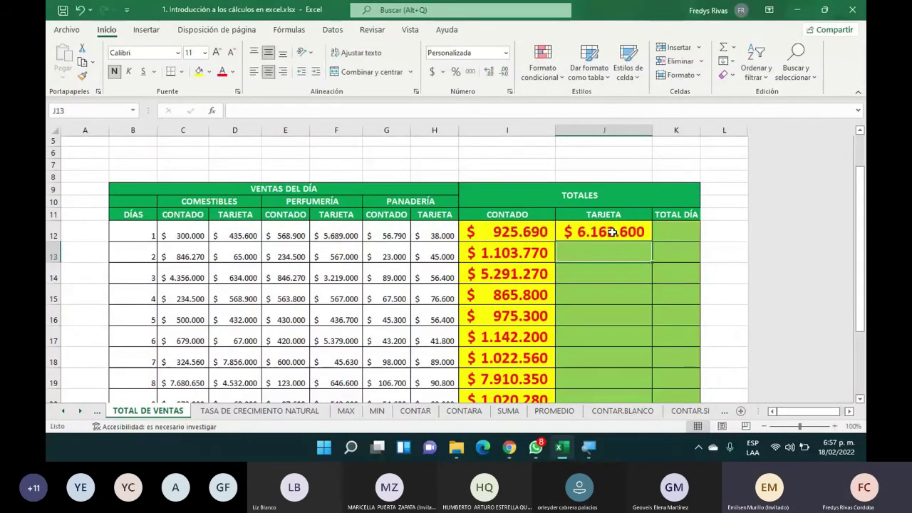
click(619, 231)
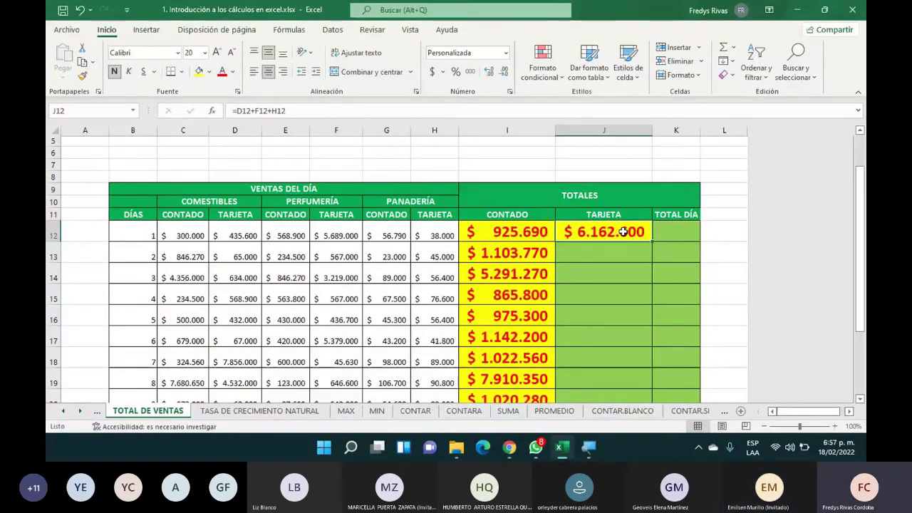
double_click(623, 232)
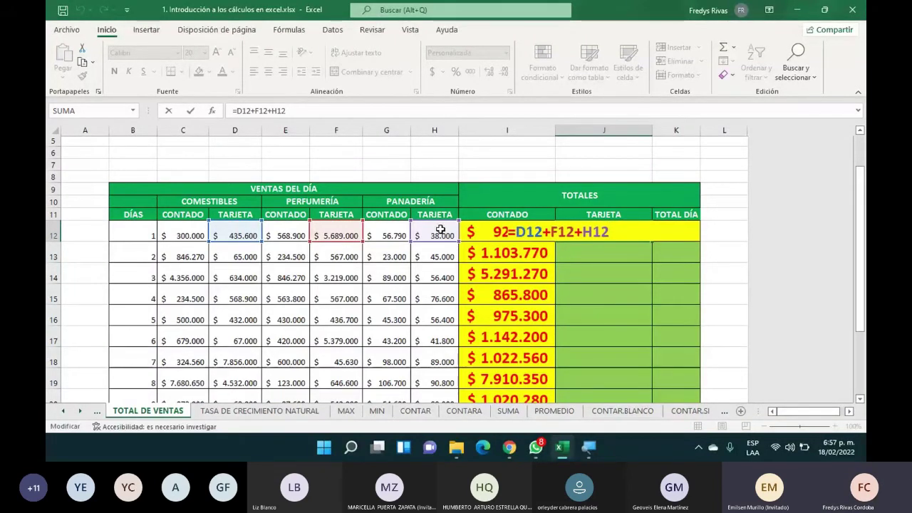
key(Return)
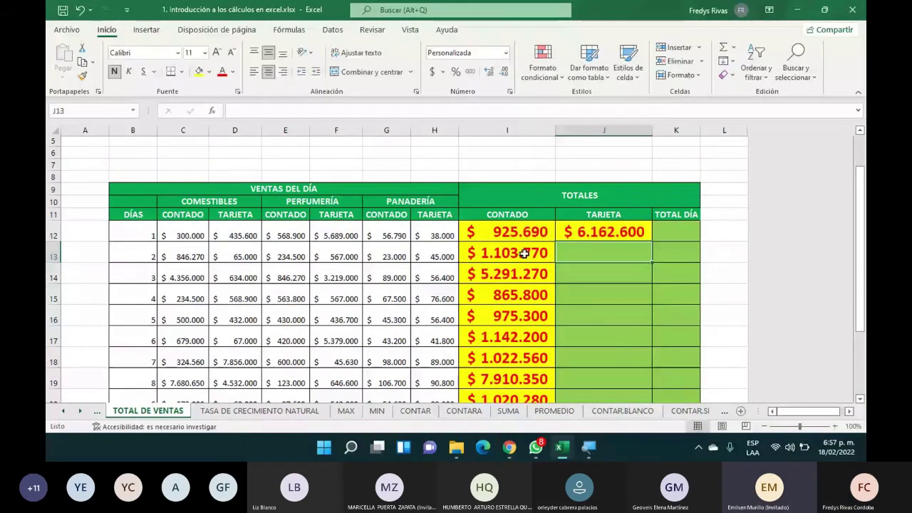
Step: Fill the formula from J12 down the TARJETA totals column to J21, clearing the surplus cell J22
click(645, 231)
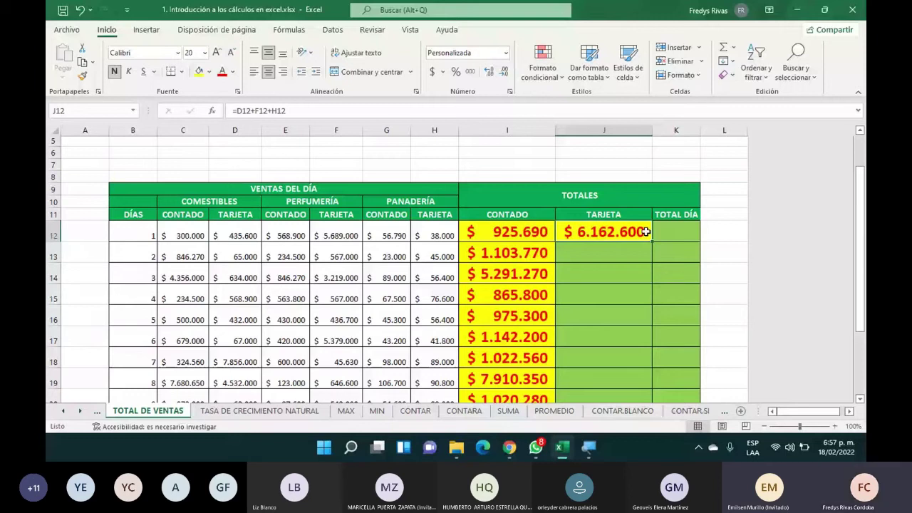
double_click(645, 231)
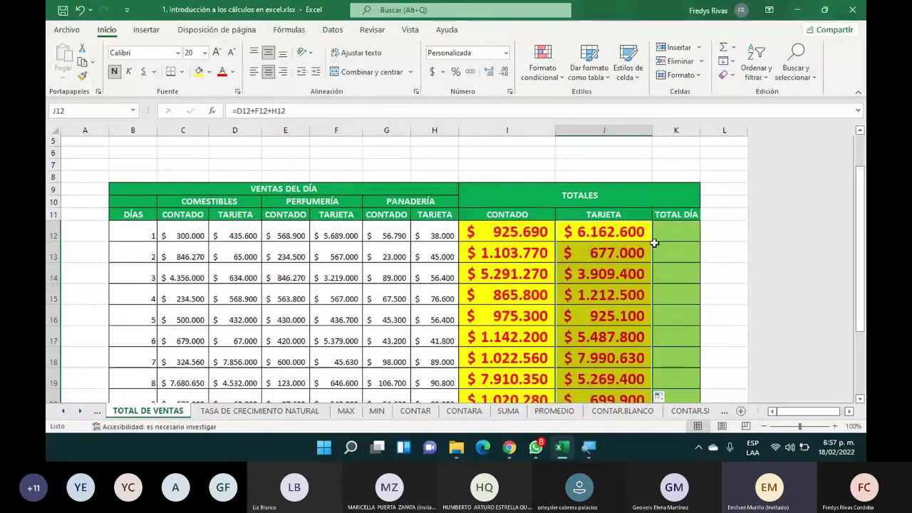
scroll(654, 243, down, 1)
scroll(654, 243, down, 2)
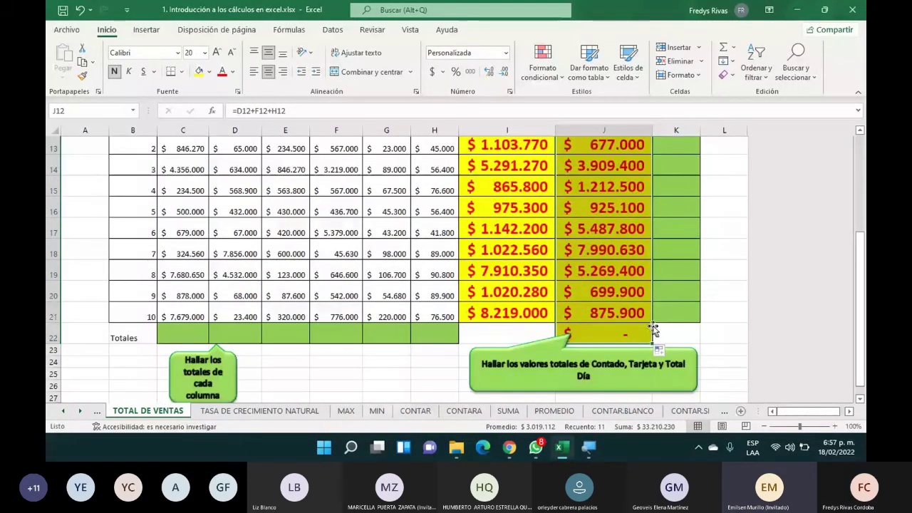
click(655, 332)
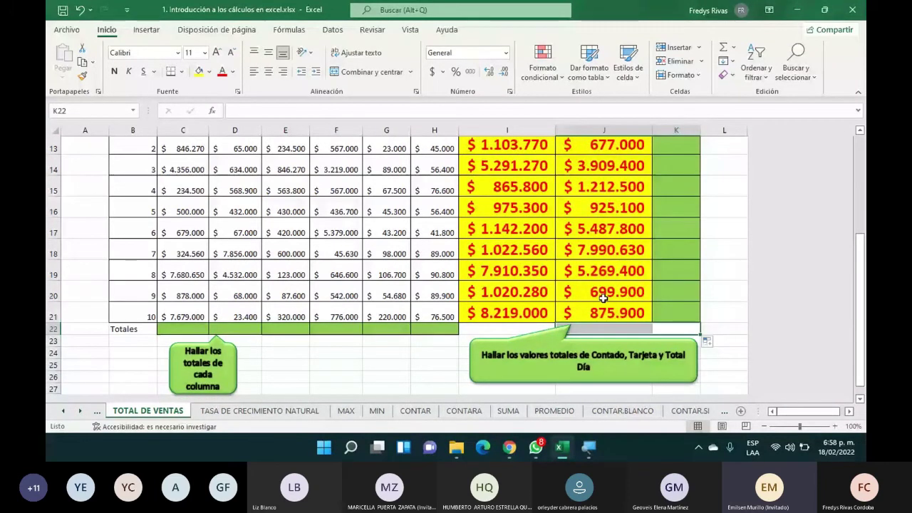
scroll(607, 285, up, 4)
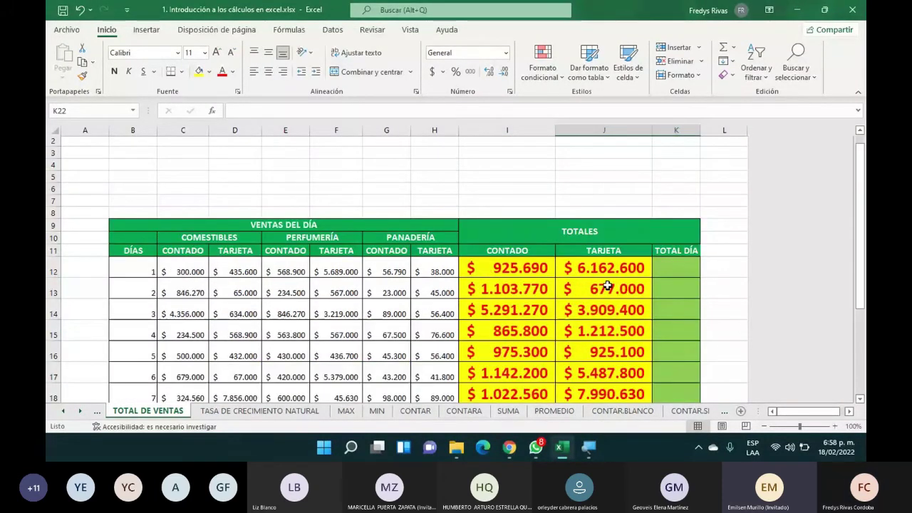
click(604, 274)
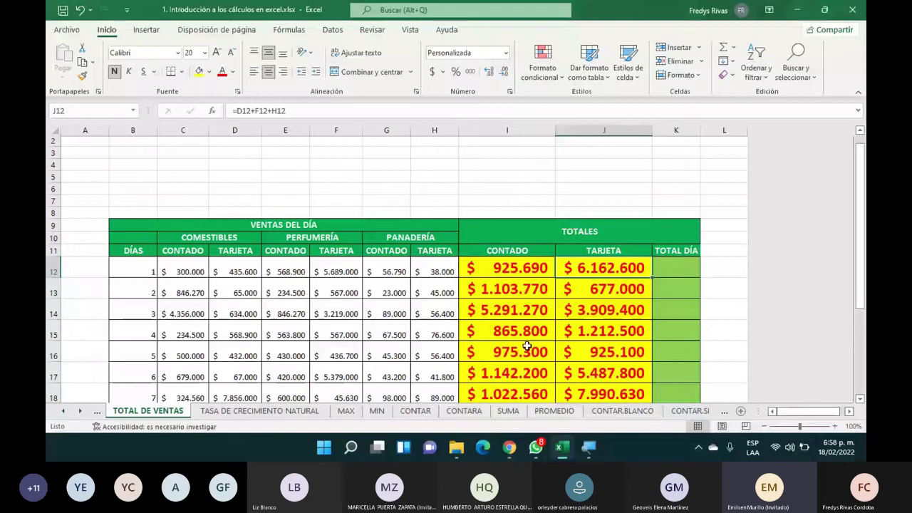
scroll(526, 345, down, 3)
click(604, 364)
drag(862, 257, 864, 212)
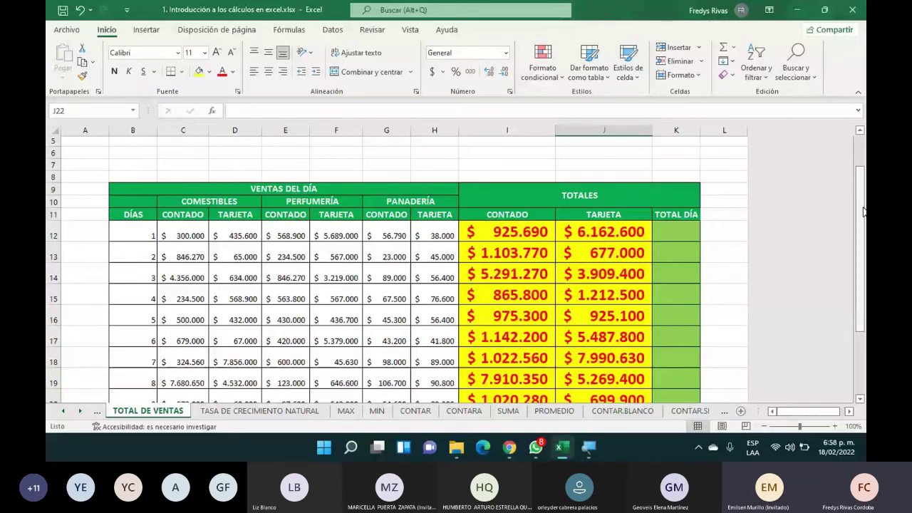
drag(861, 212, 861, 236)
Step: Set cell K12's font size to 20 and enter the formula =I12+J12 for the first day's combined total
click(676, 191)
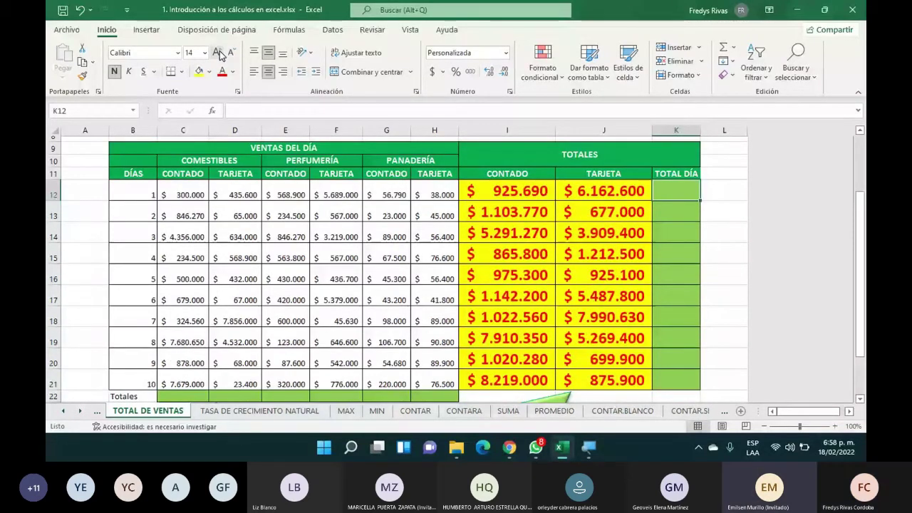
click(612, 191)
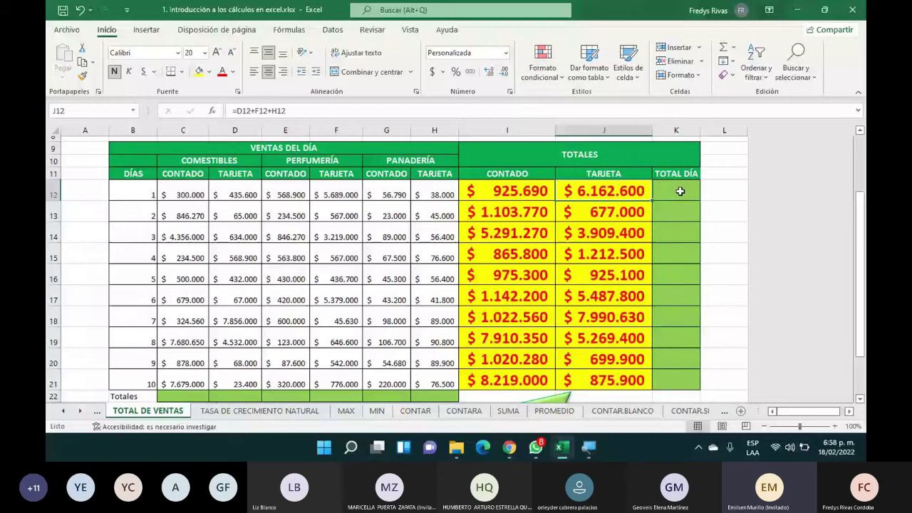
double_click(679, 191)
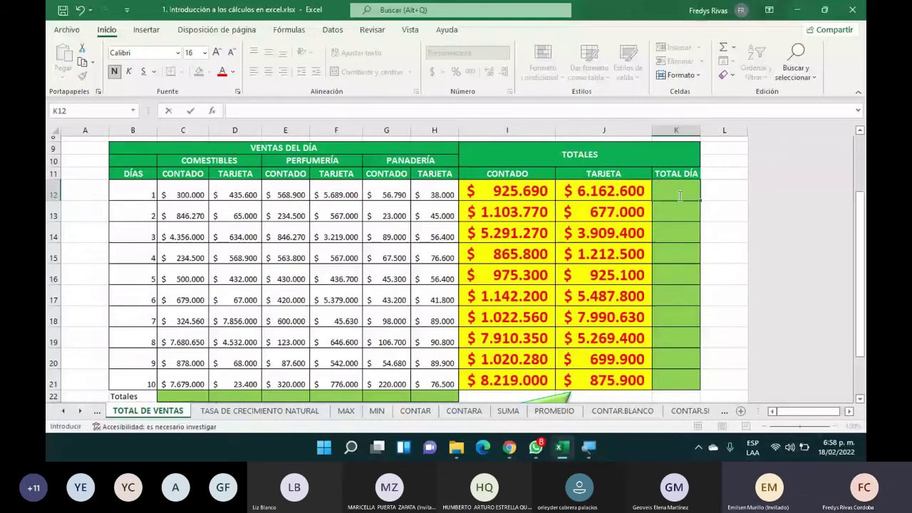
text(=)
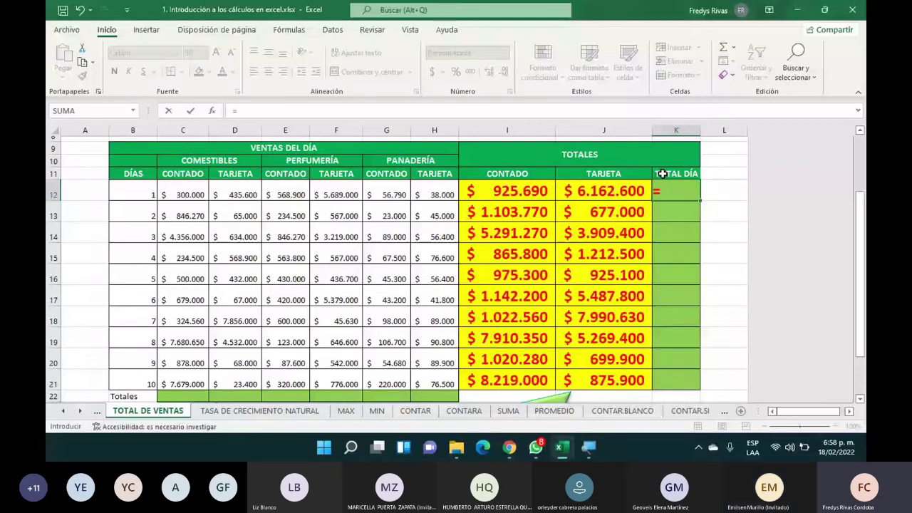
click(498, 188)
text(+)
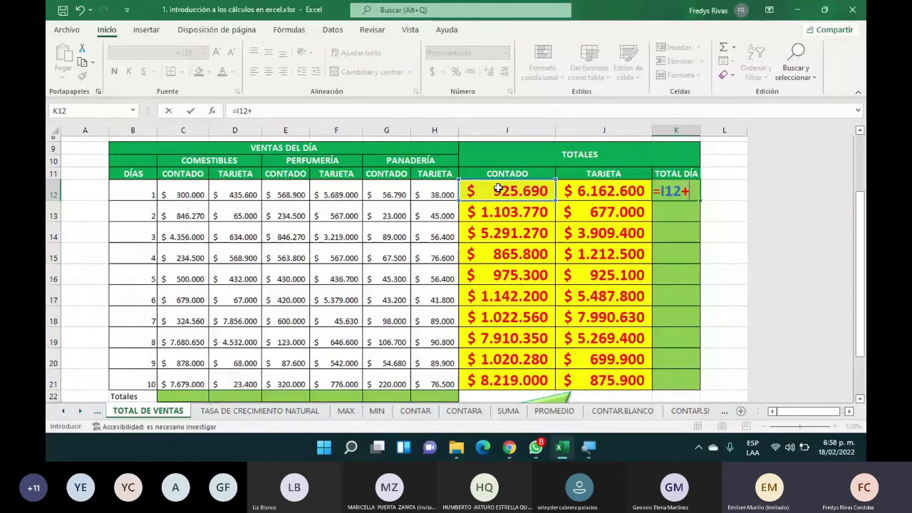
click(628, 190)
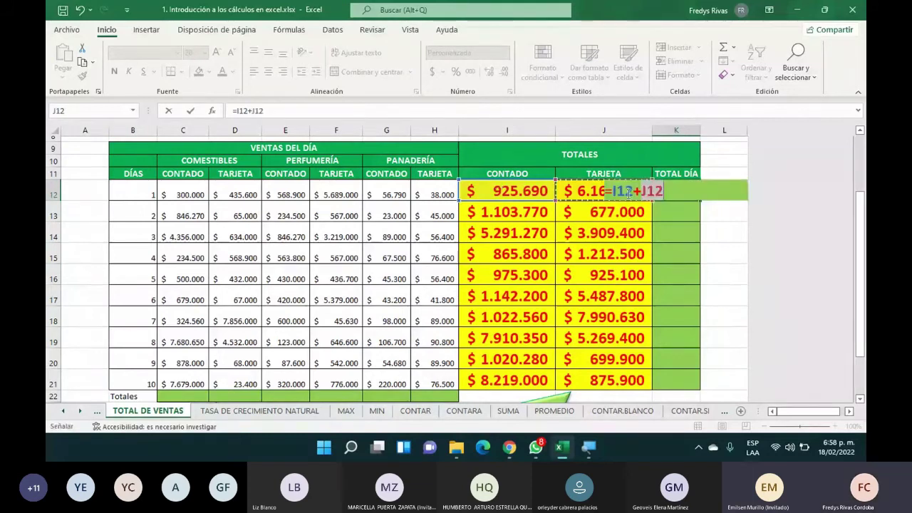
key(Return)
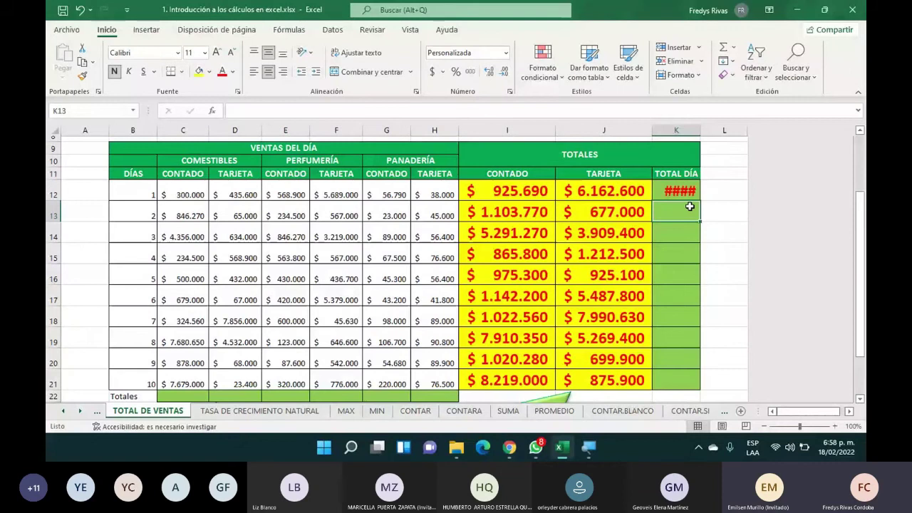
Step: Autofit column K and fill the formula from K12 down the TOTAL DÍA column to K21, clearing the surplus cell K22
double_click(700, 129)
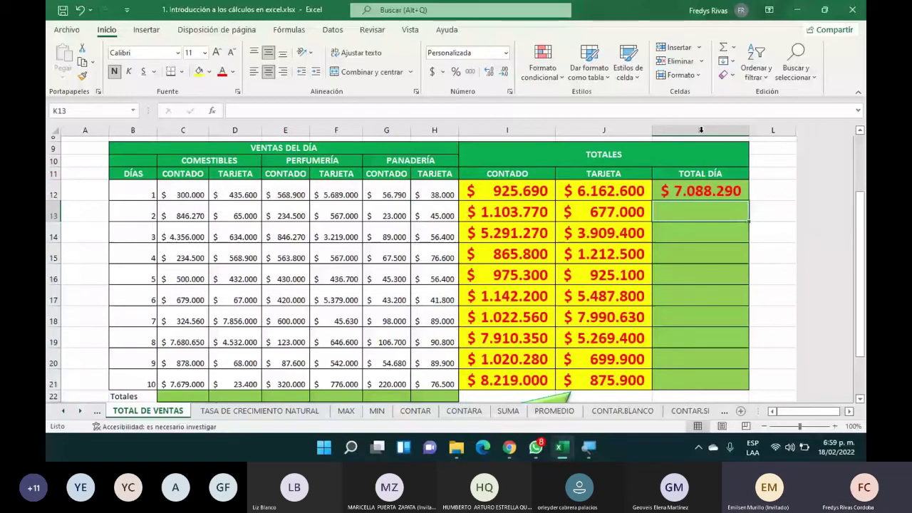
click(700, 191)
double_click(749, 201)
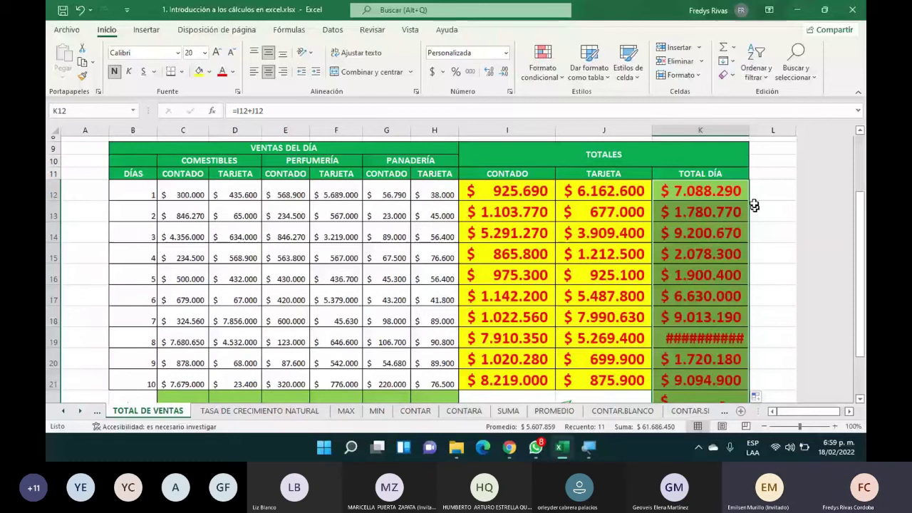
scroll(689, 362, down, 1)
click(689, 363)
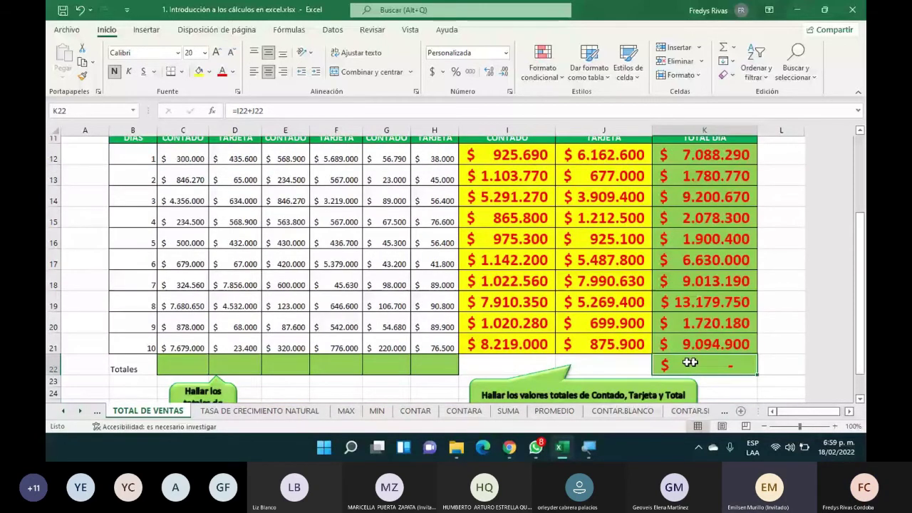
key(Delete)
click(777, 363)
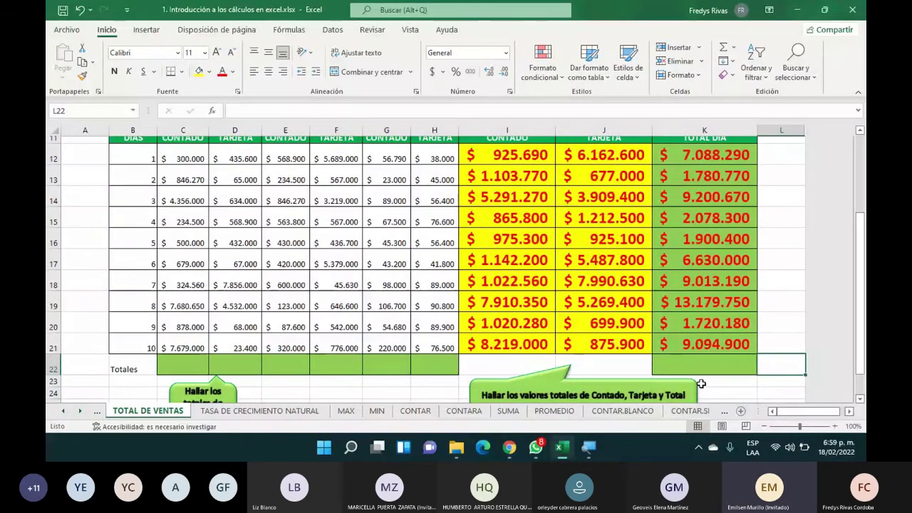
Step: Examine the empty Totales cells C22 to H22 beneath the COMESTIBLES, PERFUMERÍA and PANADERÍA sales columns
click(604, 281)
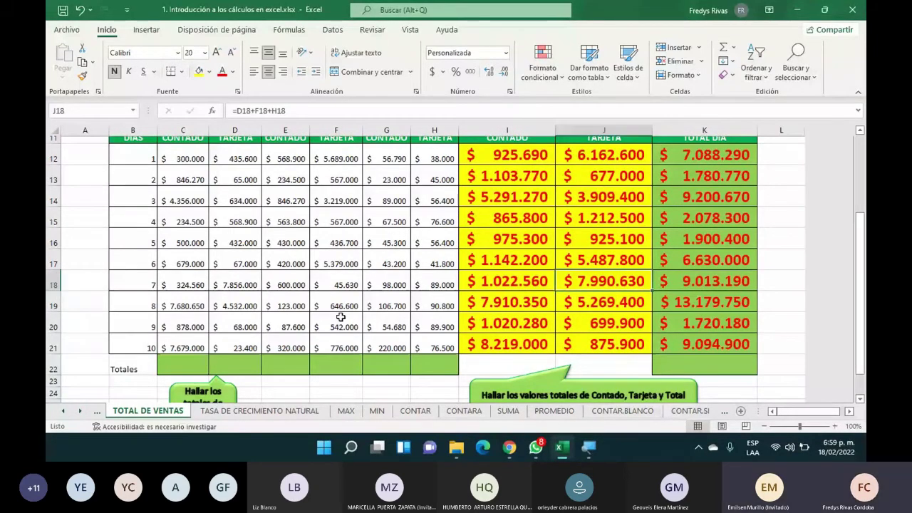
click(199, 348)
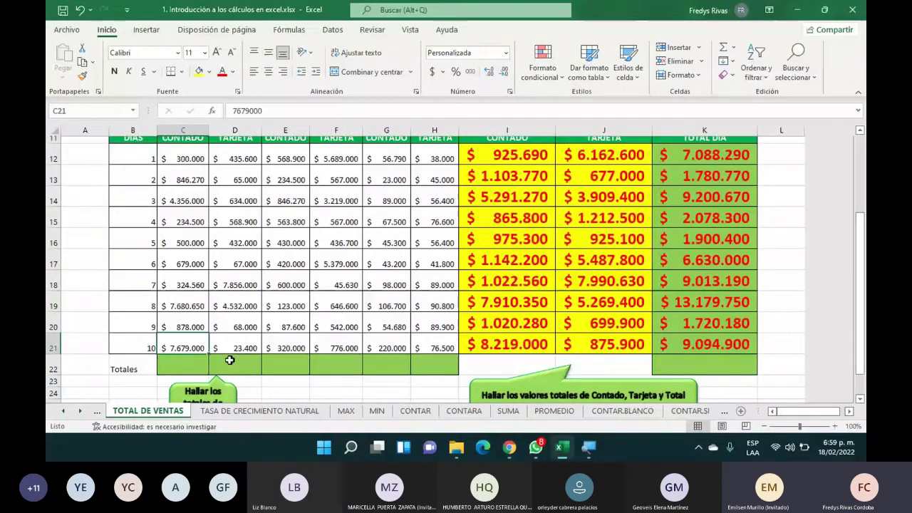
click(190, 364)
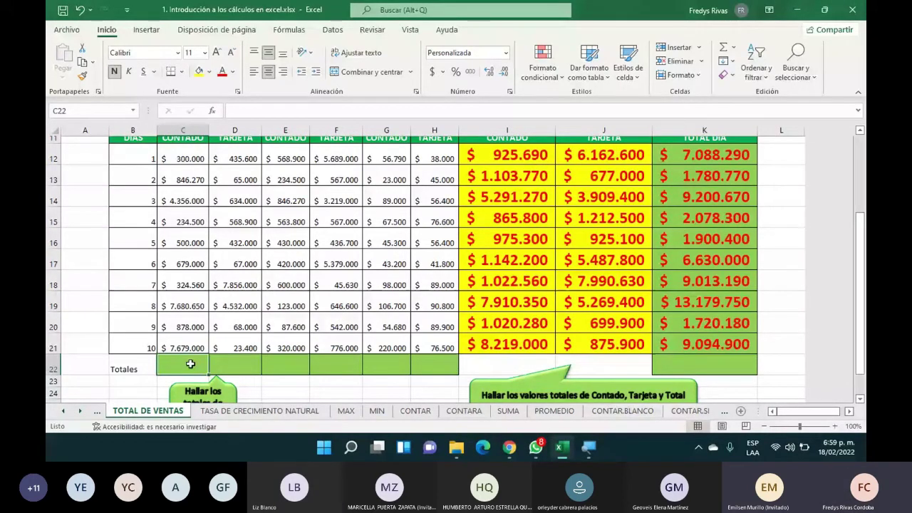
drag(190, 364, 435, 365)
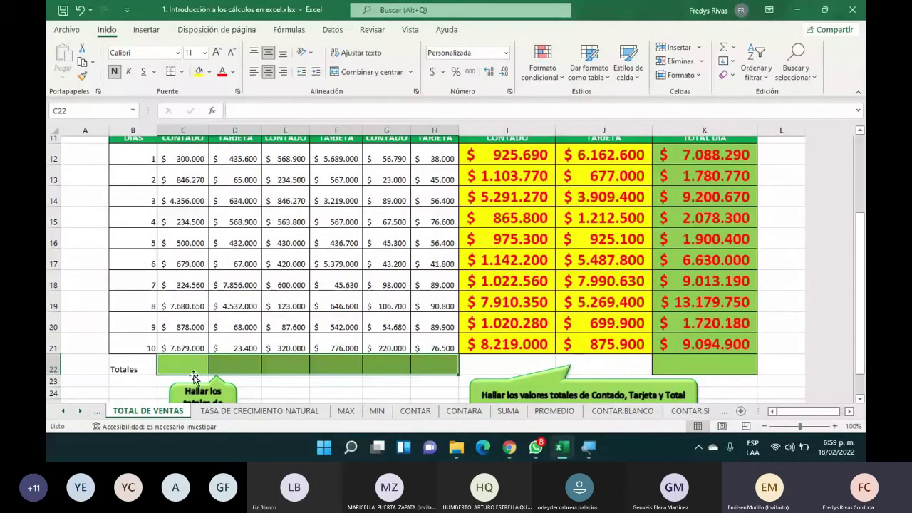
click(186, 369)
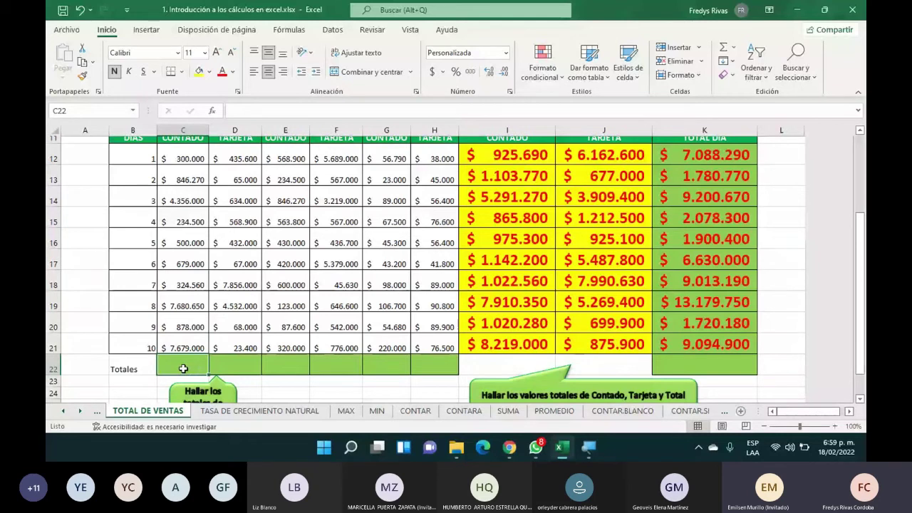
scroll(183, 368, up, 1)
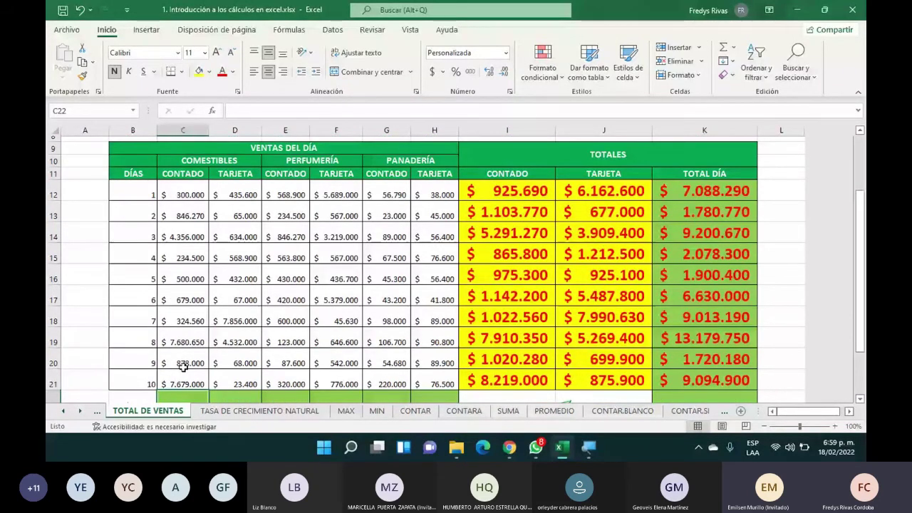
click(283, 394)
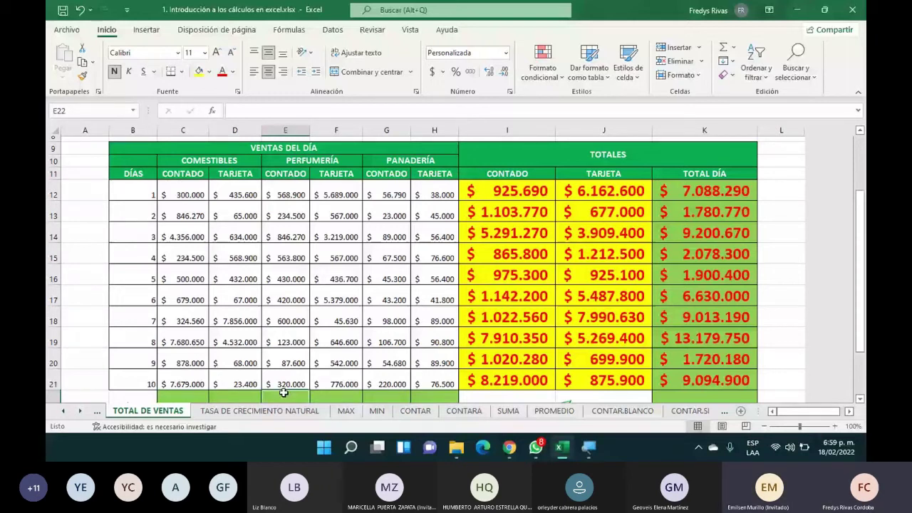
click(434, 395)
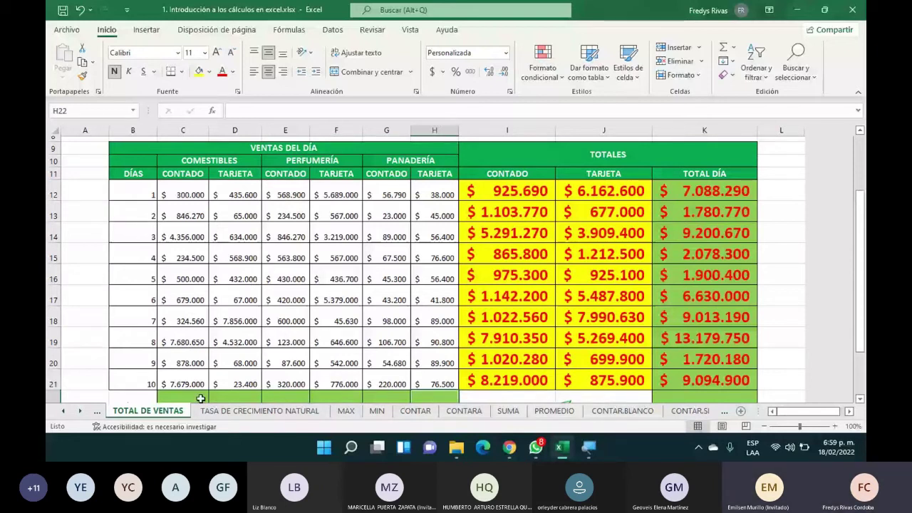
Step: Set cell C22's font size to 20, enter =SUMA(C12:C21) for the COMESTIBLES CONTADO total, and check its range
click(201, 397)
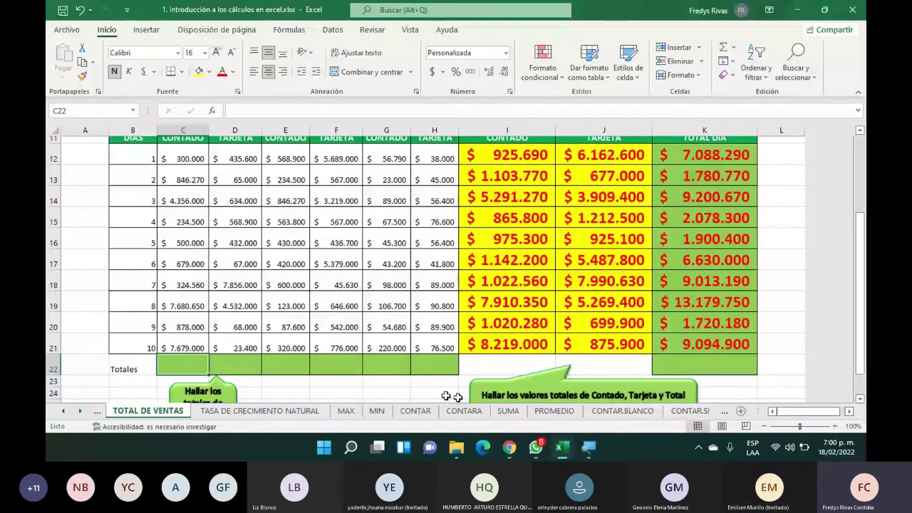
click(193, 368)
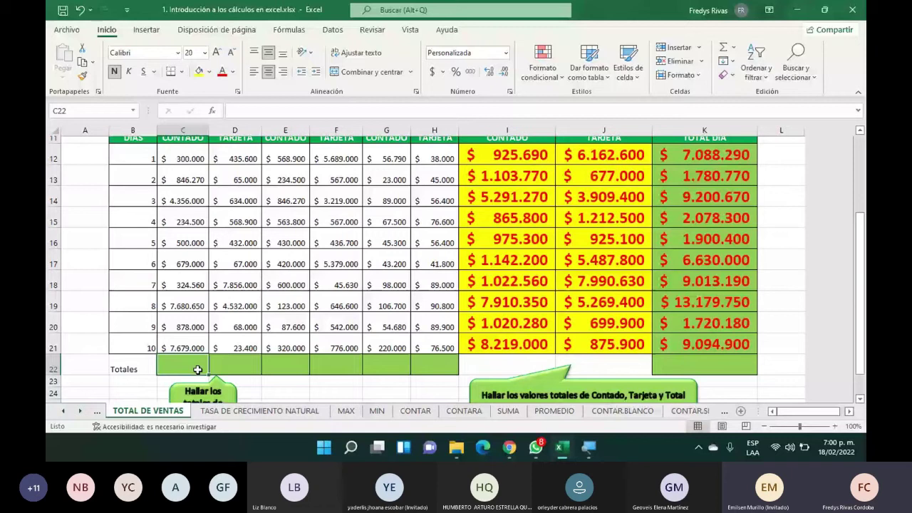
text(=suma)
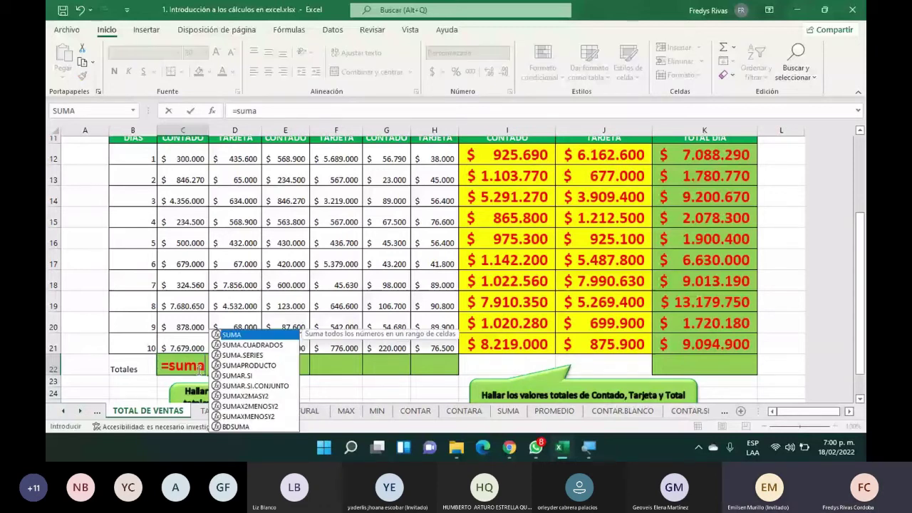
text(()
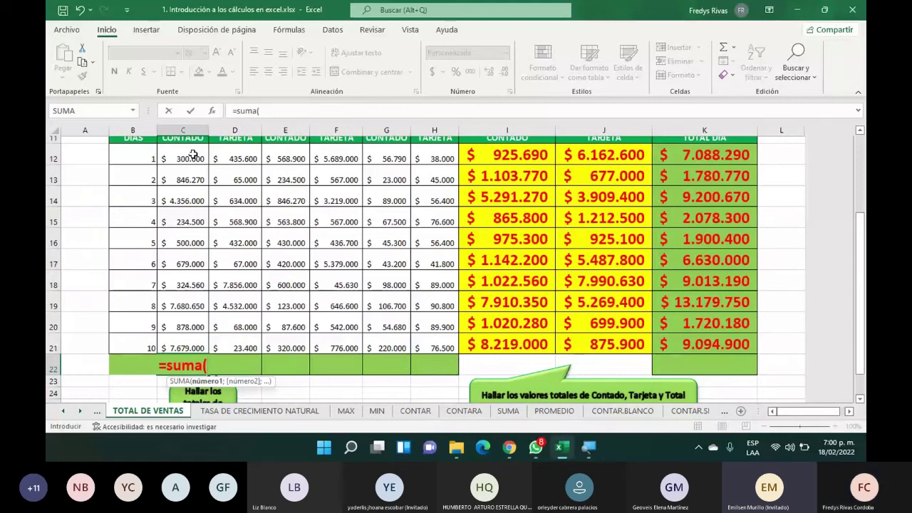
drag(193, 155, 189, 348)
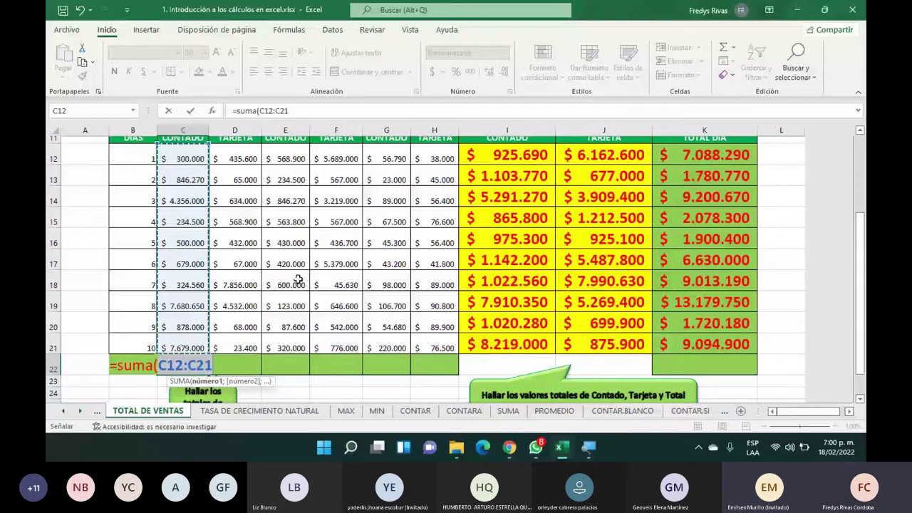
text())
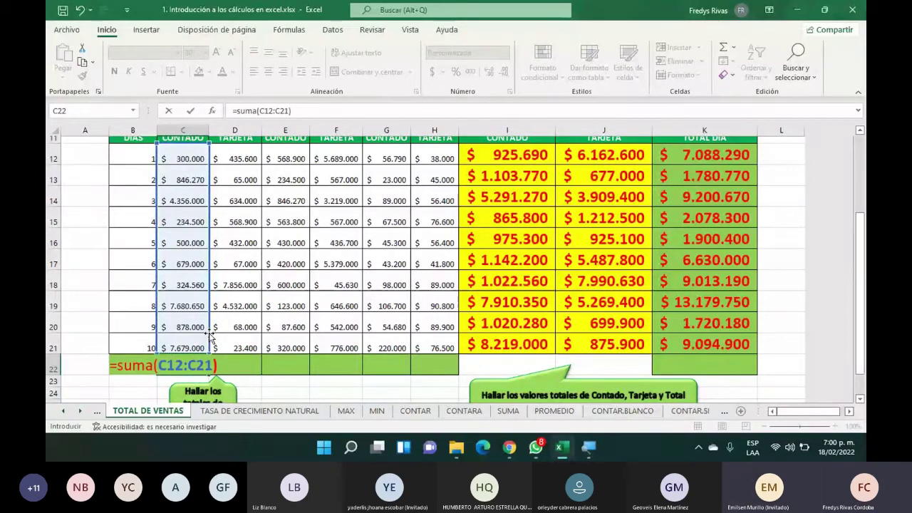
key(Return)
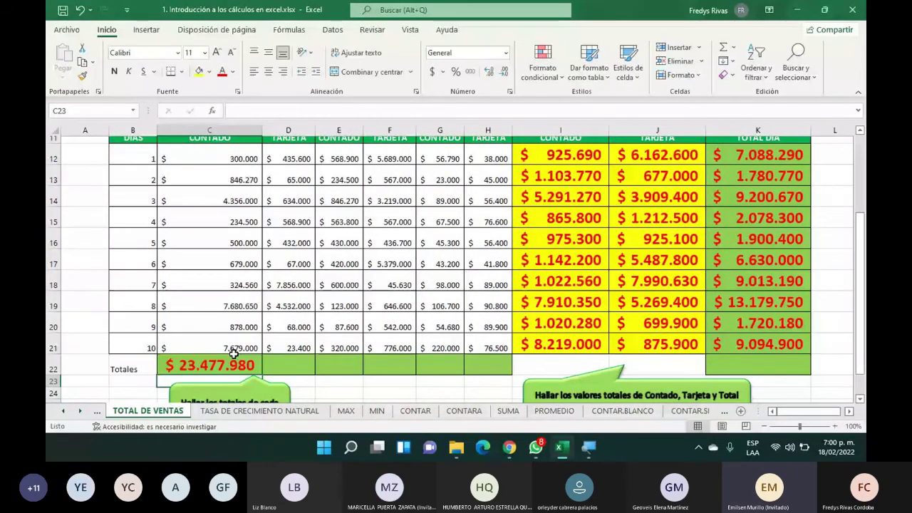
double_click(233, 363)
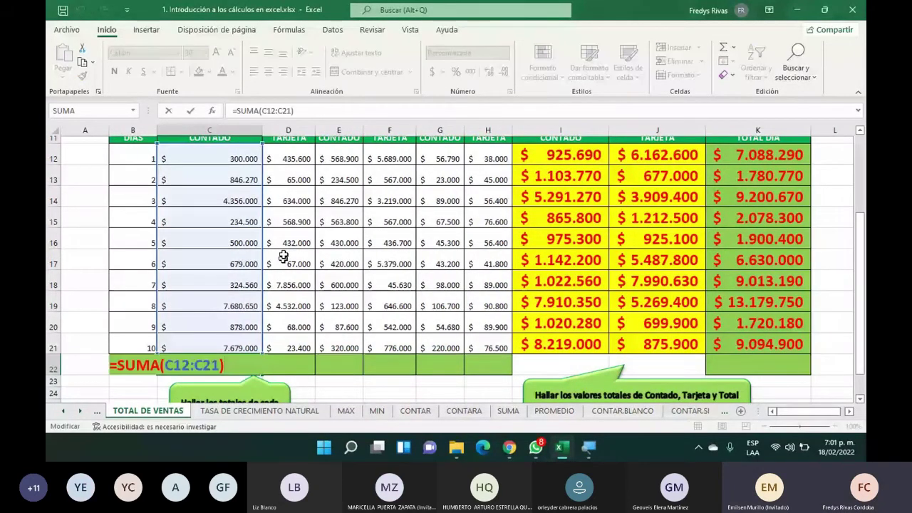
key(Return)
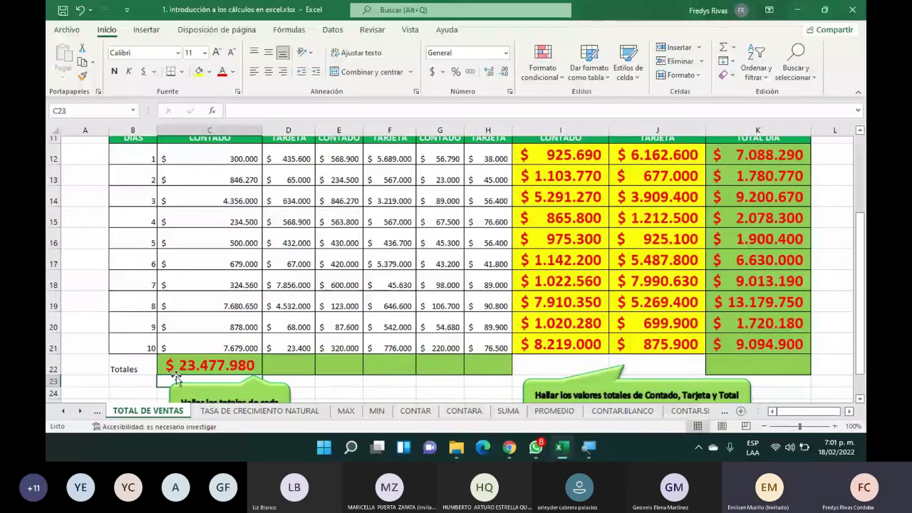
Step: Fill the SUMA formula from C22 across the Totales row to H22 and autofit columns D to H
click(227, 366)
scroll(260, 339, down, 1)
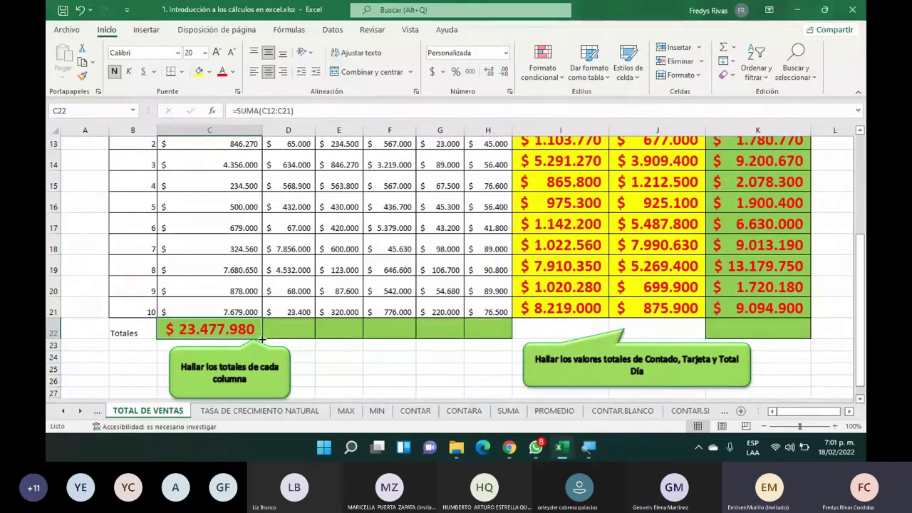
drag(262, 339, 499, 344)
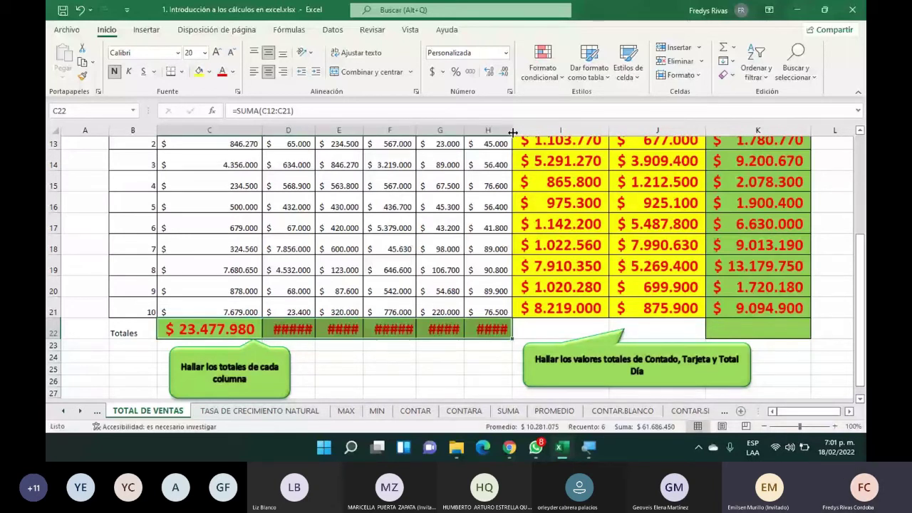
double_click(513, 133)
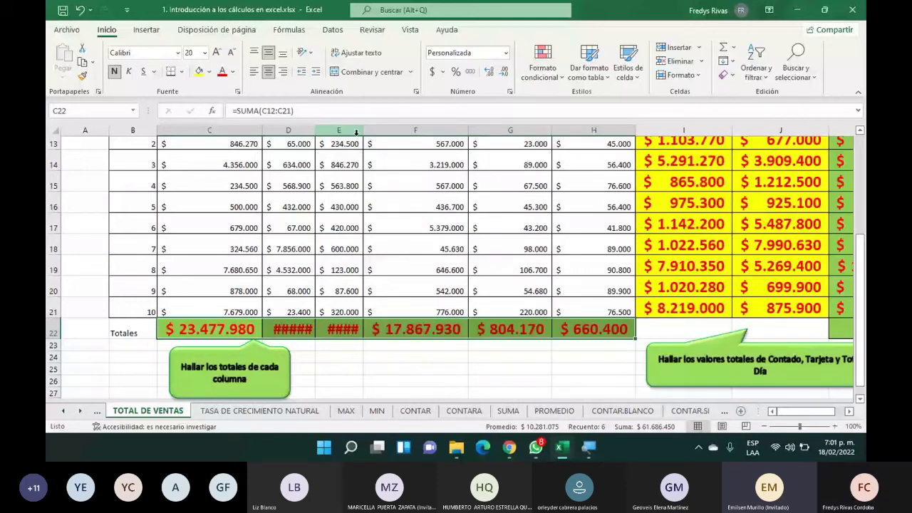
double_click(363, 133)
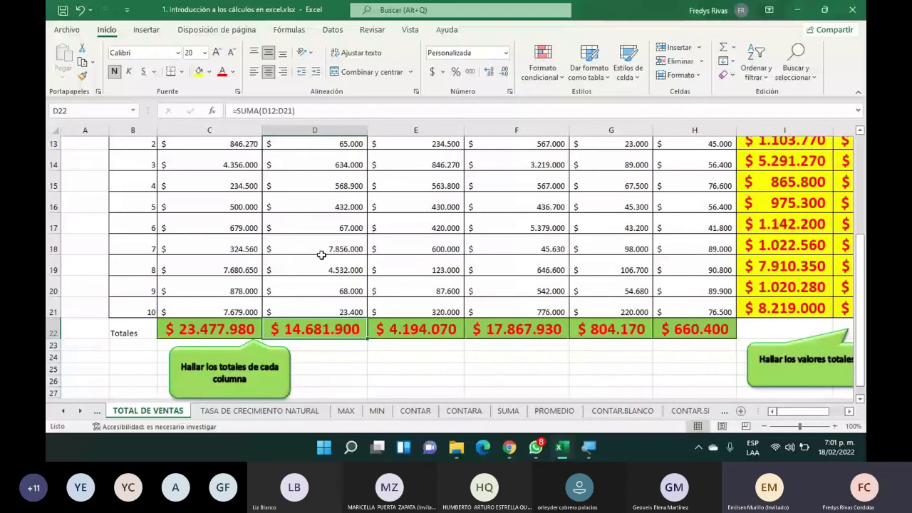
scroll(370, 324, down, 1)
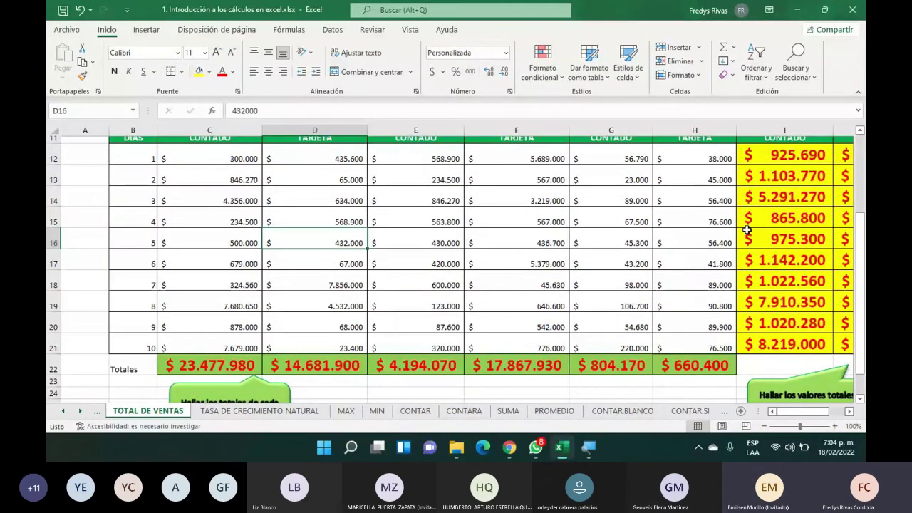
Step: Switch to the TASA DE CRECIMIENTO NATURAL sheet and enlarge cell C15's font to size 24
click(315, 412)
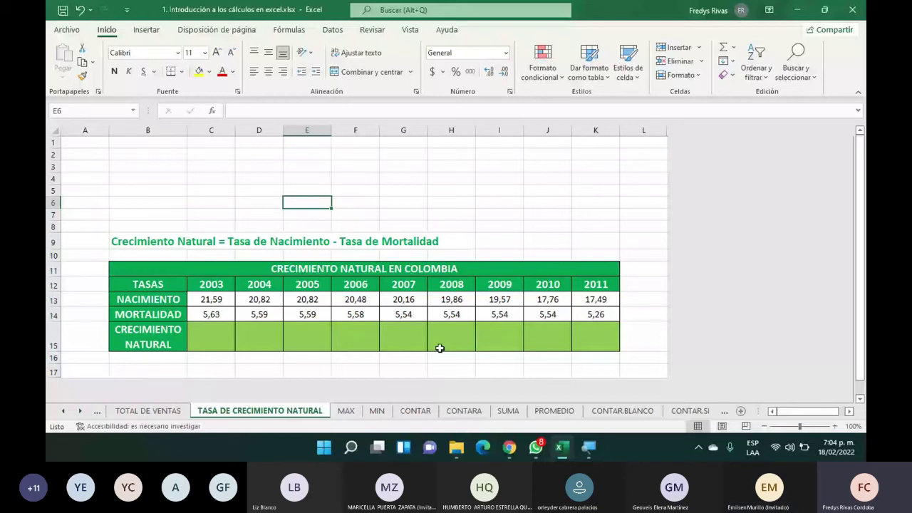
click(212, 335)
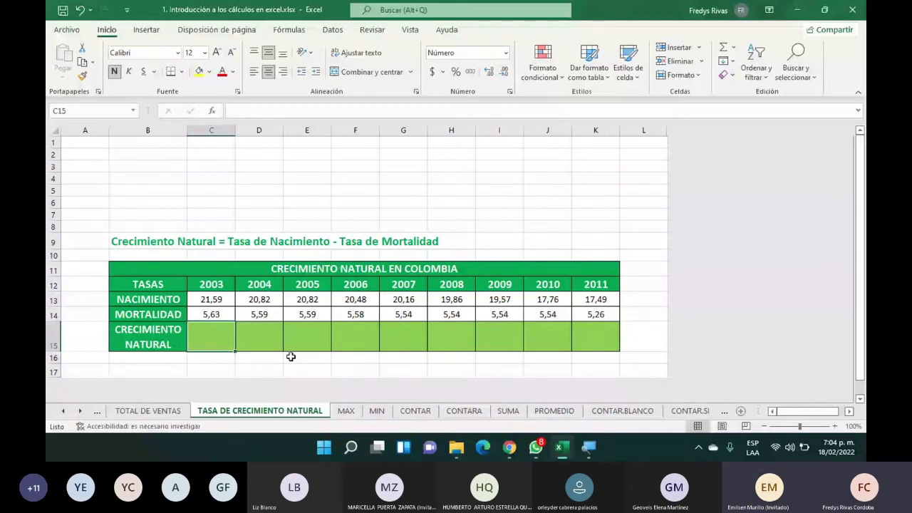
click(217, 53)
click(216, 53)
click(216, 52)
click(216, 53)
click(216, 52)
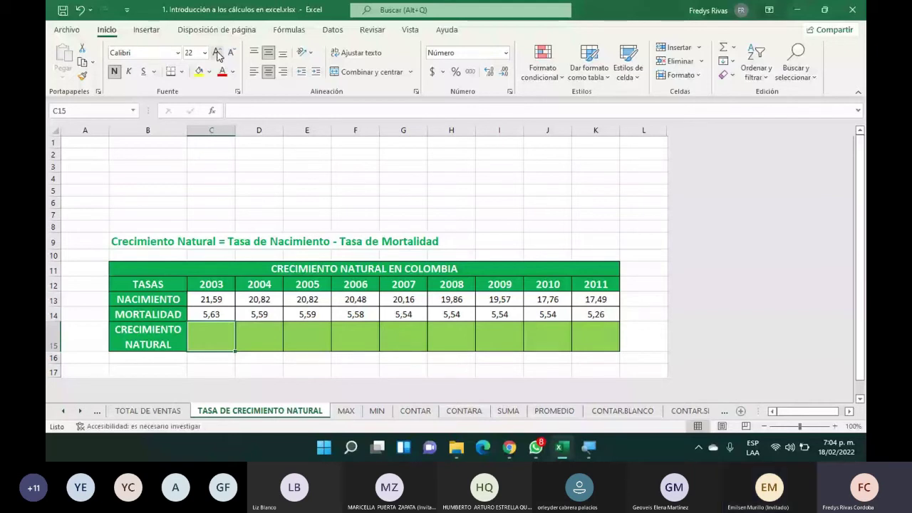
Step: Enter the formula =C13-C14 in C15 to calculate the natural growth for 2003
text(=)
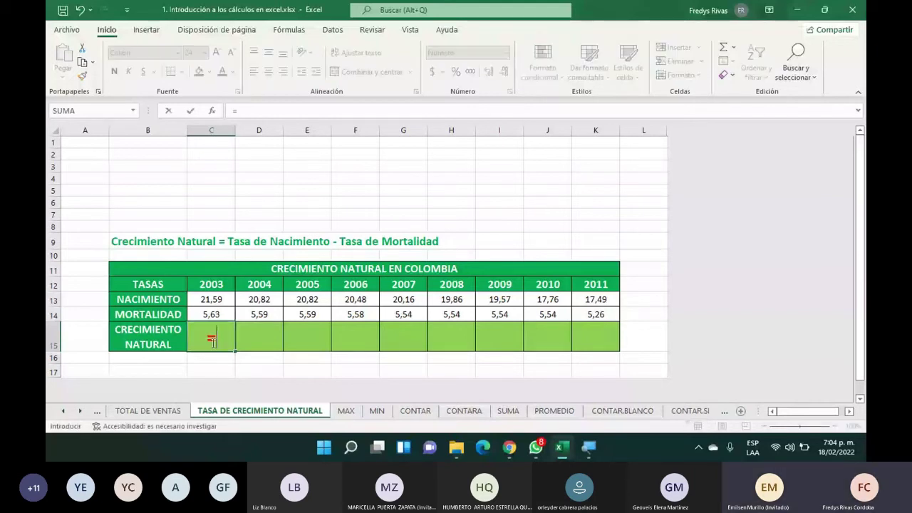
click(208, 298)
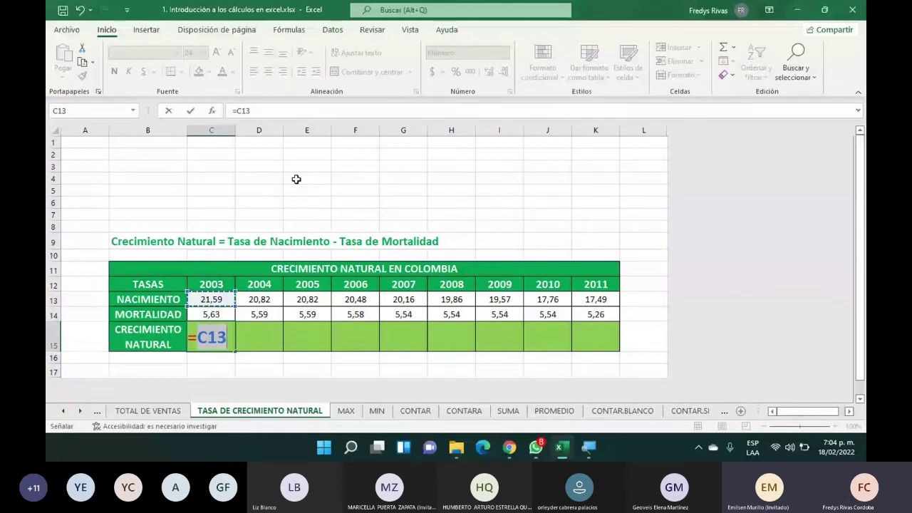
text(-)
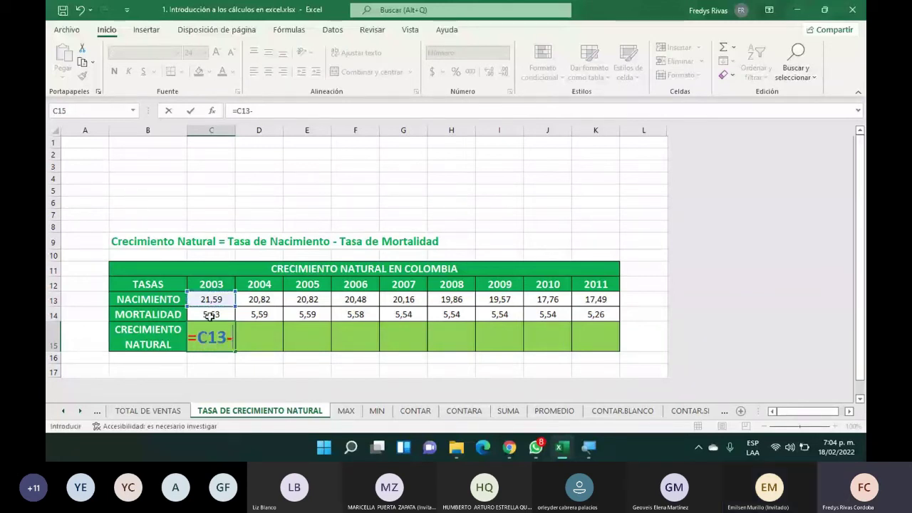
click(209, 316)
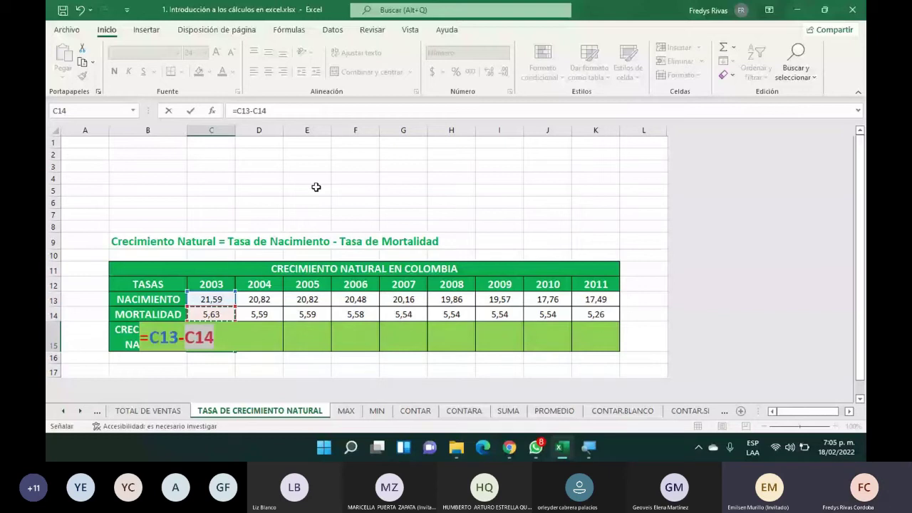
key(Return)
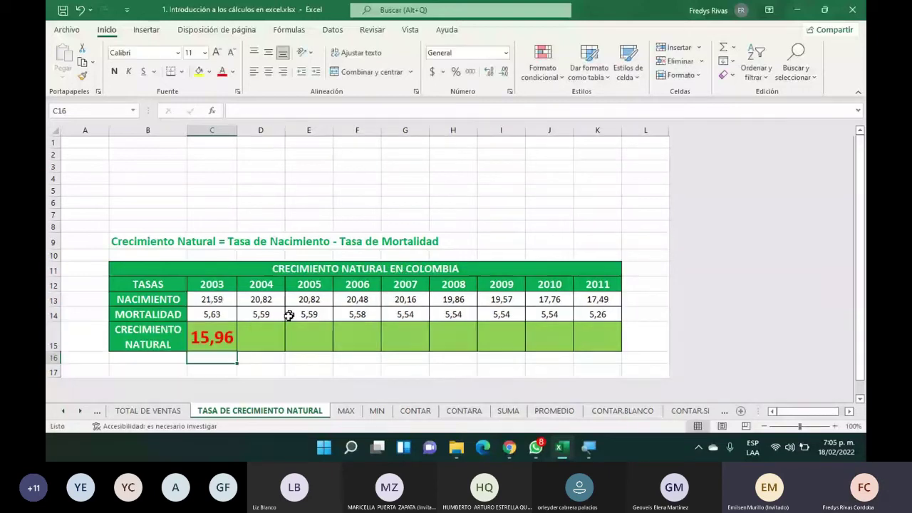
Step: Fill the formula from C15 across the CRECIMIENTO NATURAL row to K15 and autofit columns E to K
click(227, 342)
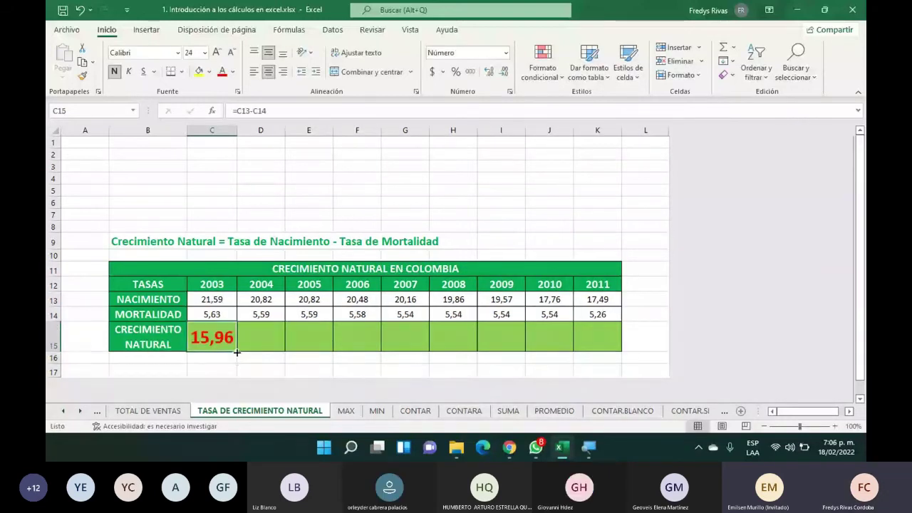
drag(236, 351, 605, 350)
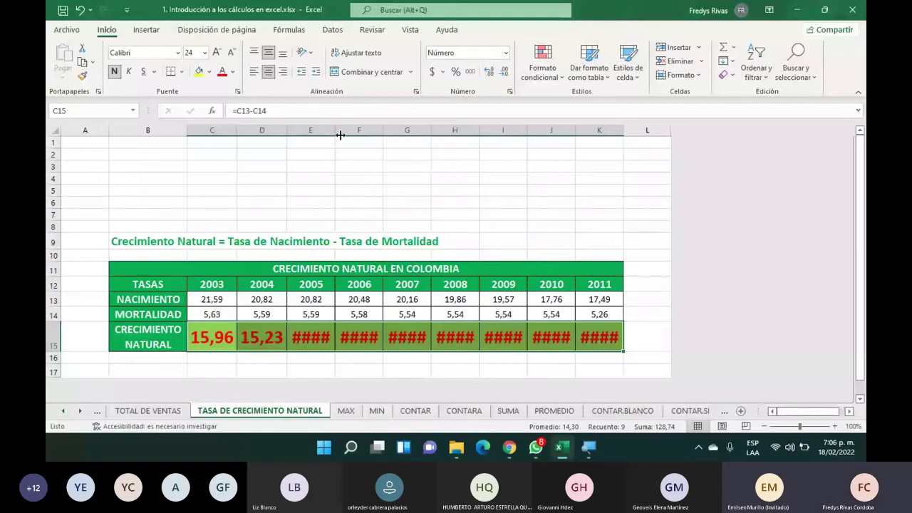
double_click(341, 135)
double_click(435, 130)
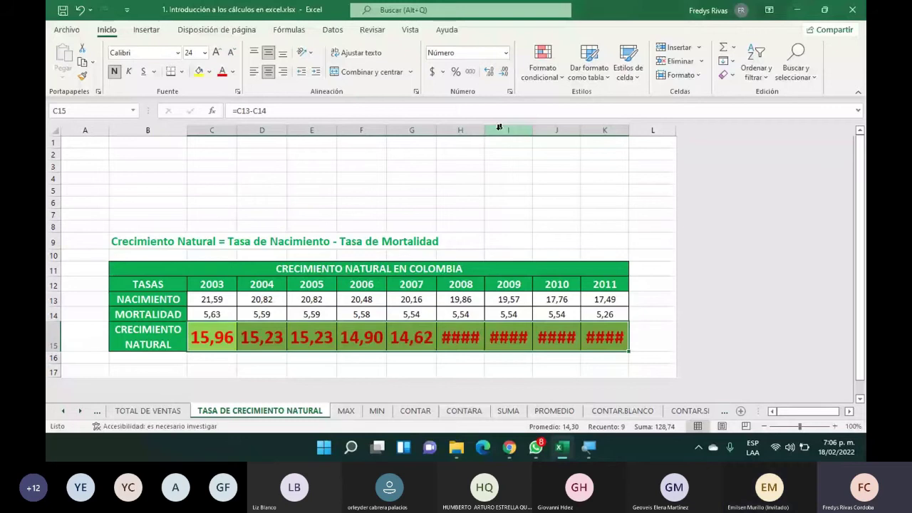
double_click(484, 130)
double_click(532, 130)
double_click(580, 131)
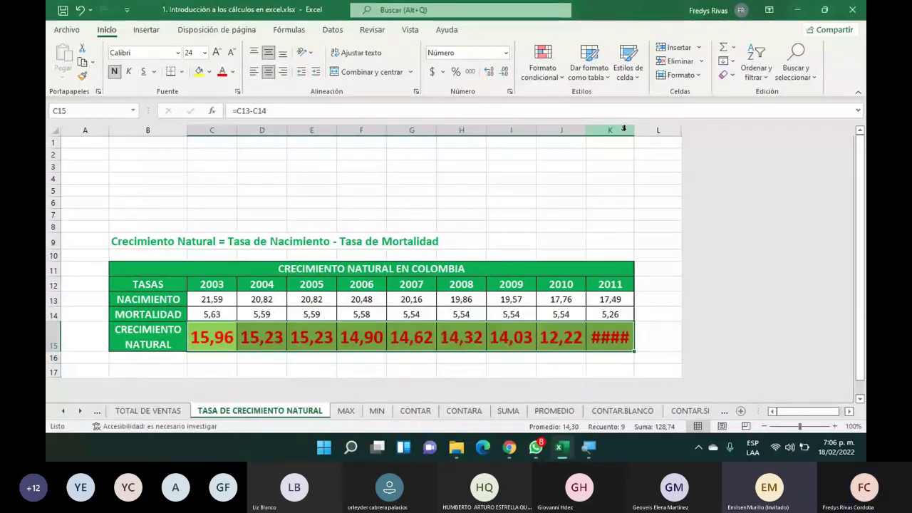
double_click(633, 130)
click(557, 201)
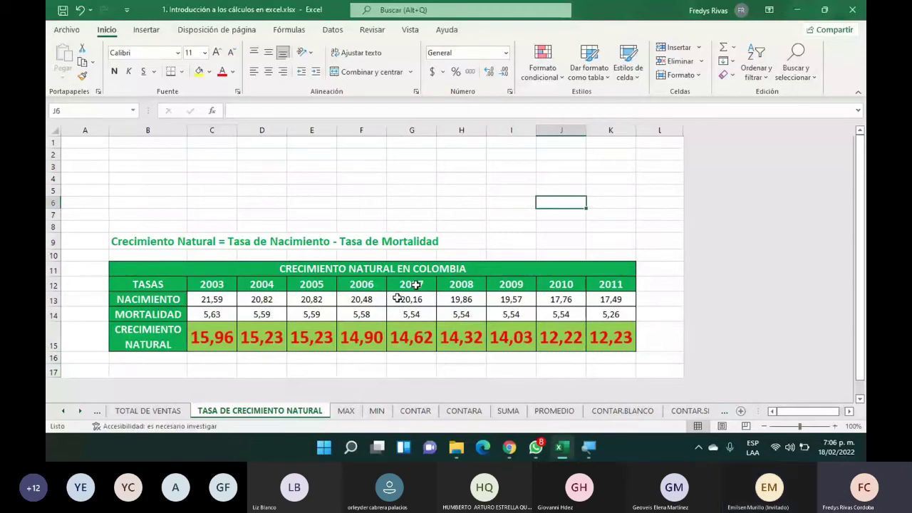
Step: Switch to the MAX sheet and read the comment on the RESULTADO cell I4, leaving that cell selected
click(211, 337)
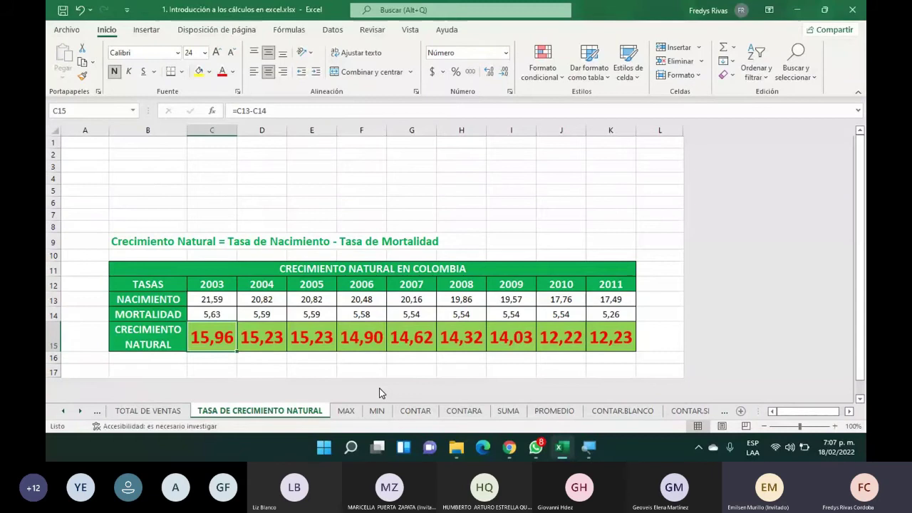
click(345, 410)
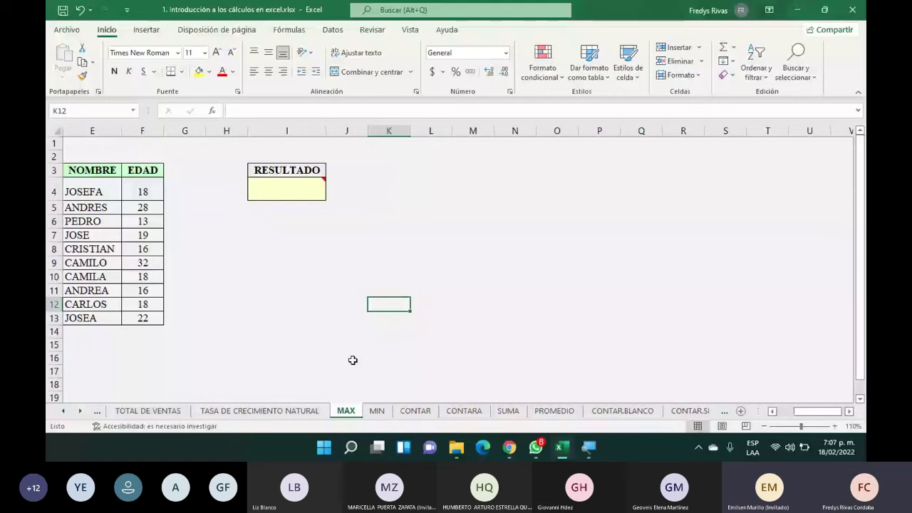
mouse_move(308, 189)
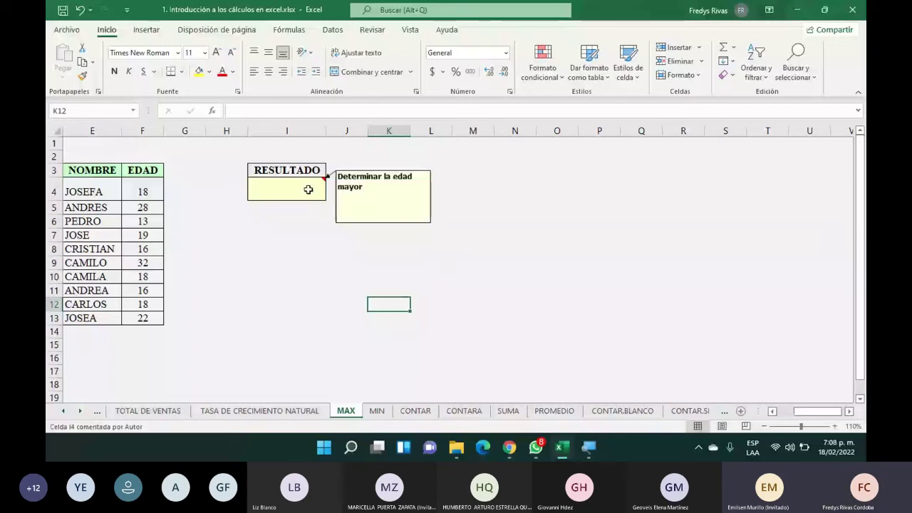
click(308, 190)
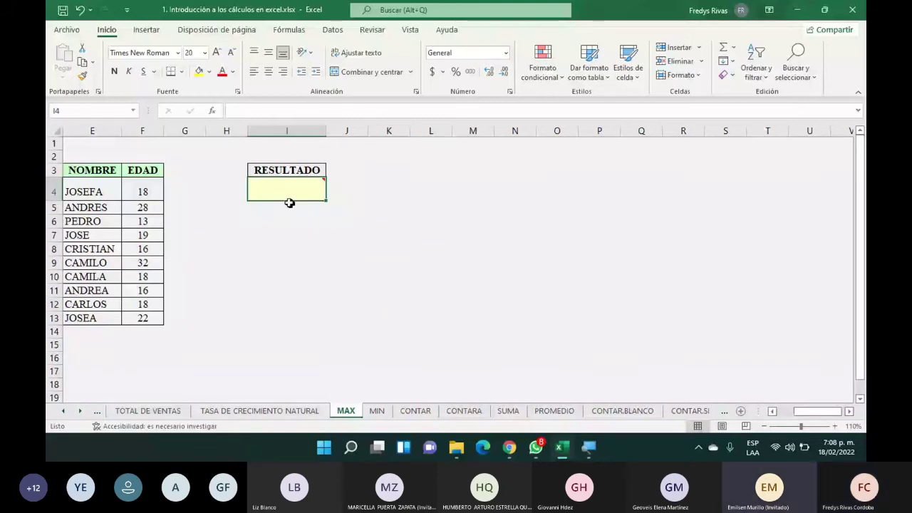
mouse_move(299, 190)
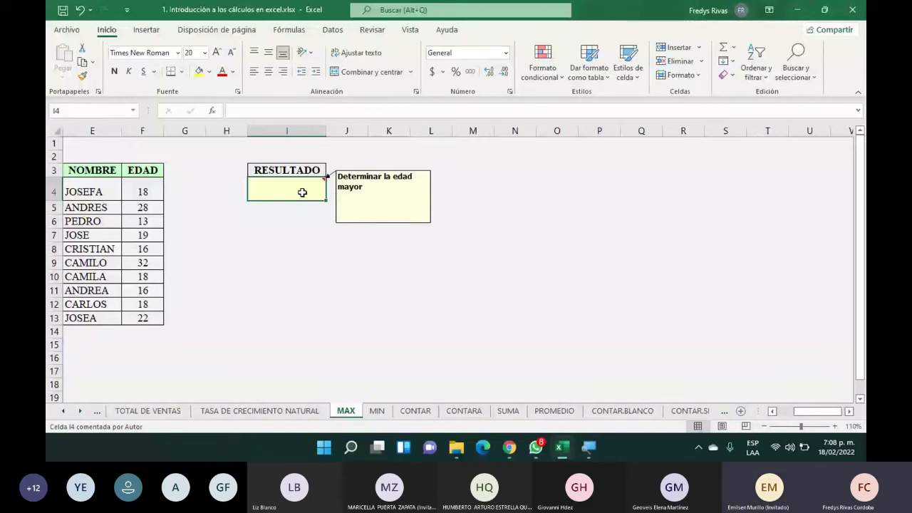
Step: Enter the formula =MAX(F4:F13) in I4 to determine the highest age, and review its cell range
text(=m)
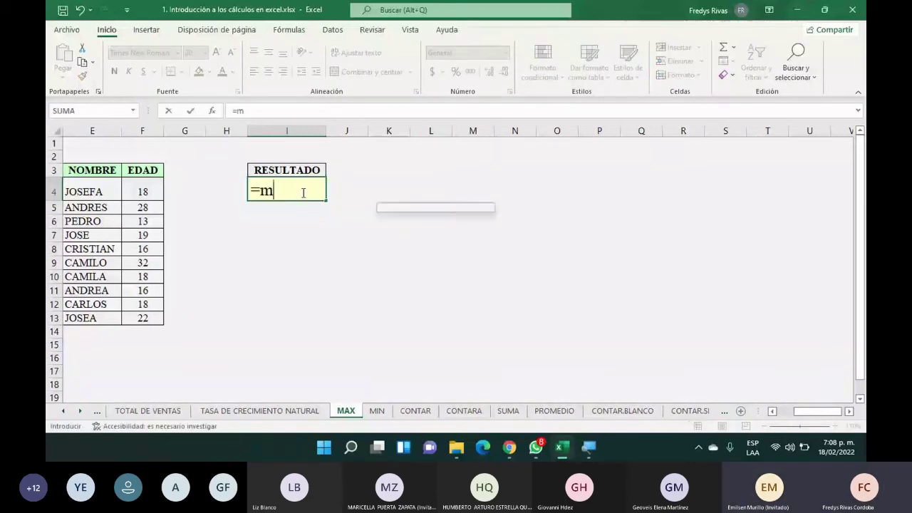
text(ax)
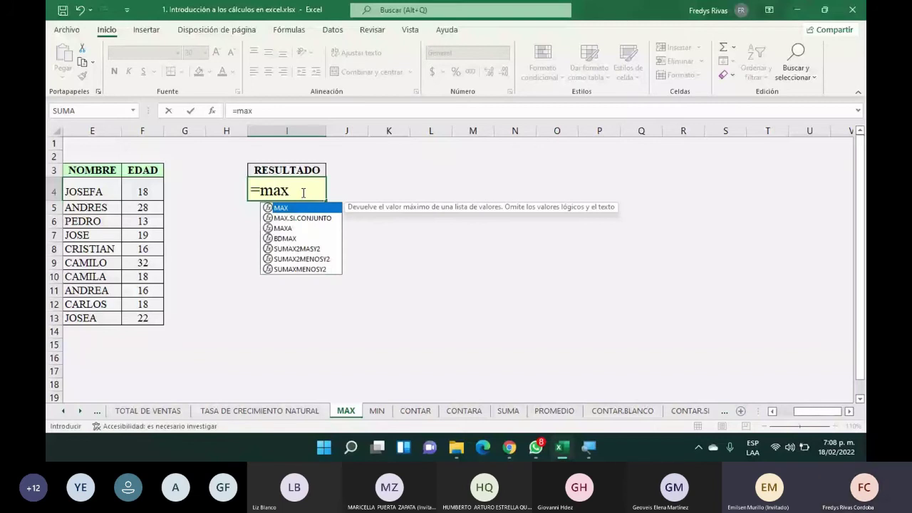
key(BackSpace)
key(BackSpace)
key(BackSpace)
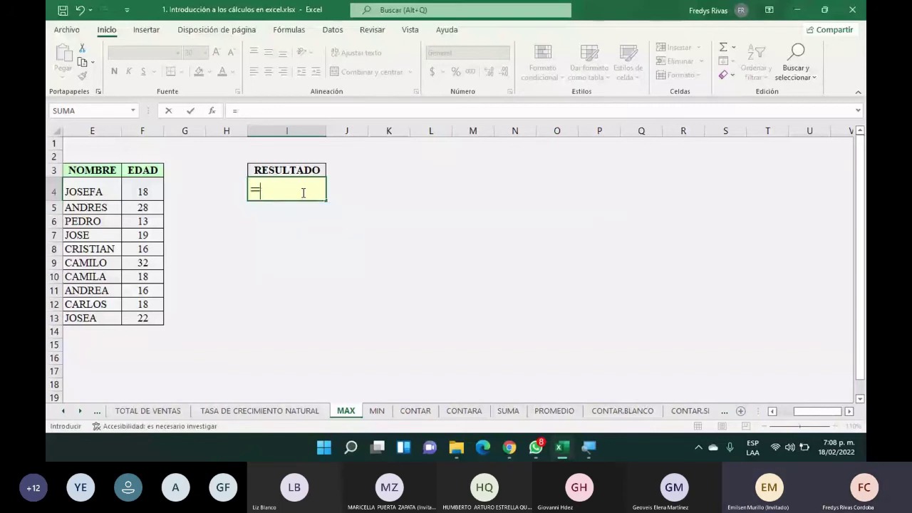
text(MAX)
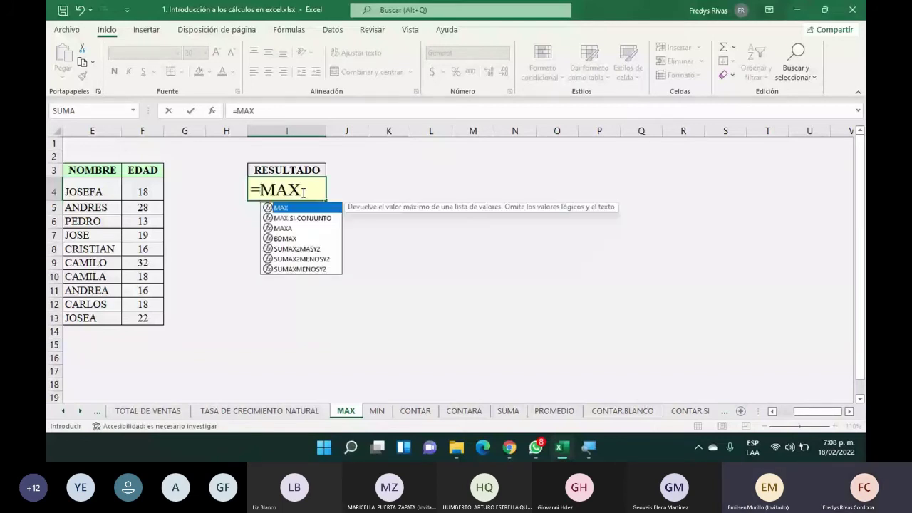
text(()
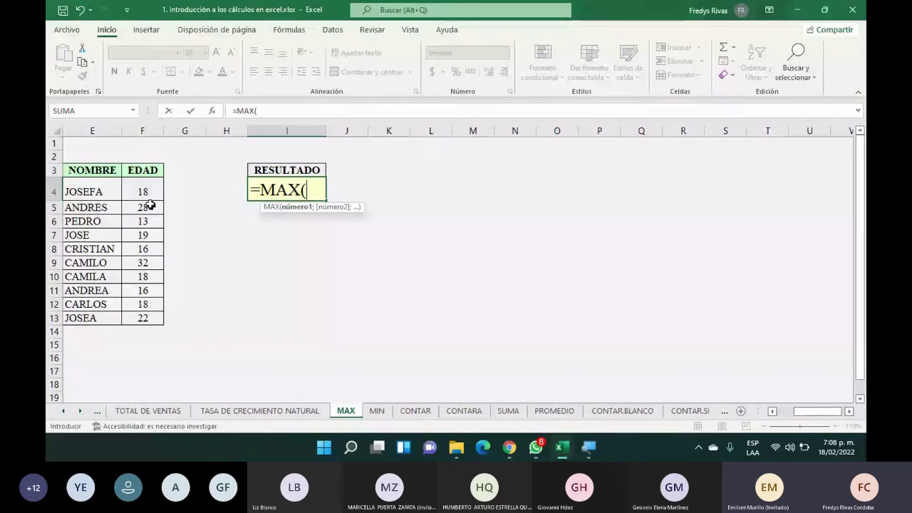
drag(142, 192, 143, 318)
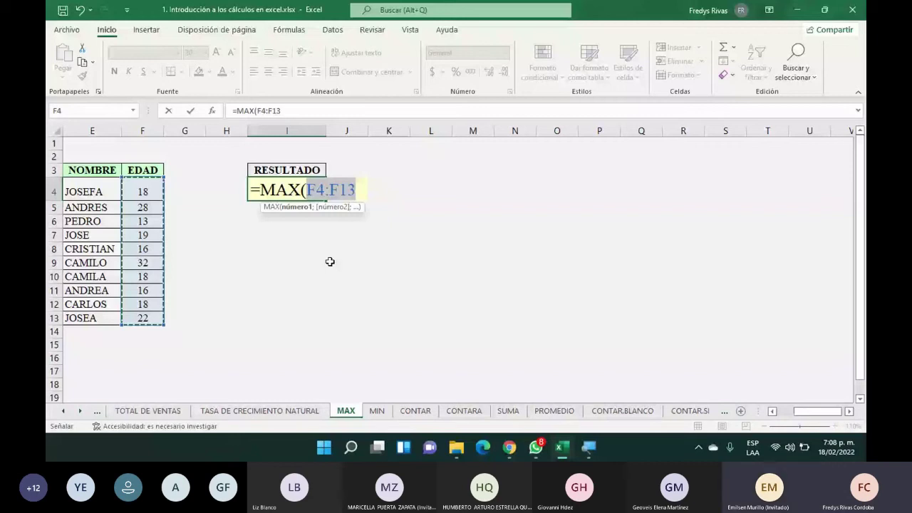
text())
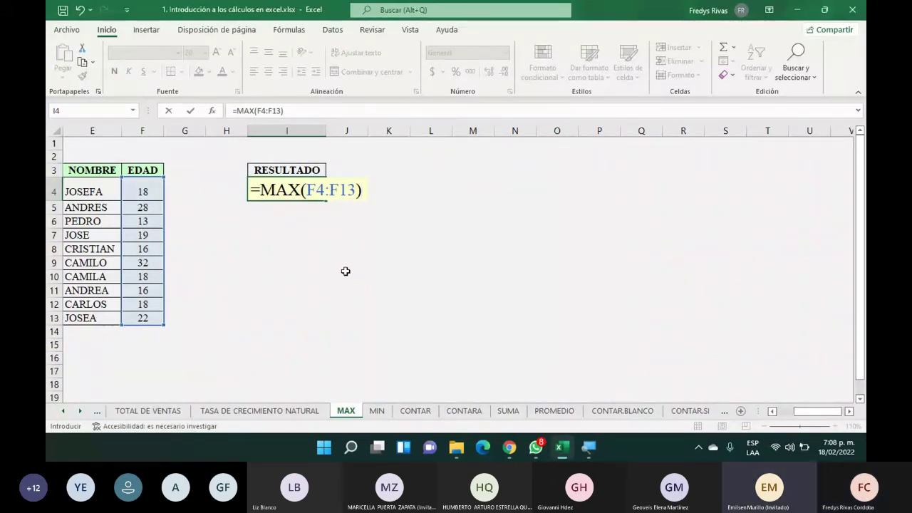
key(Return)
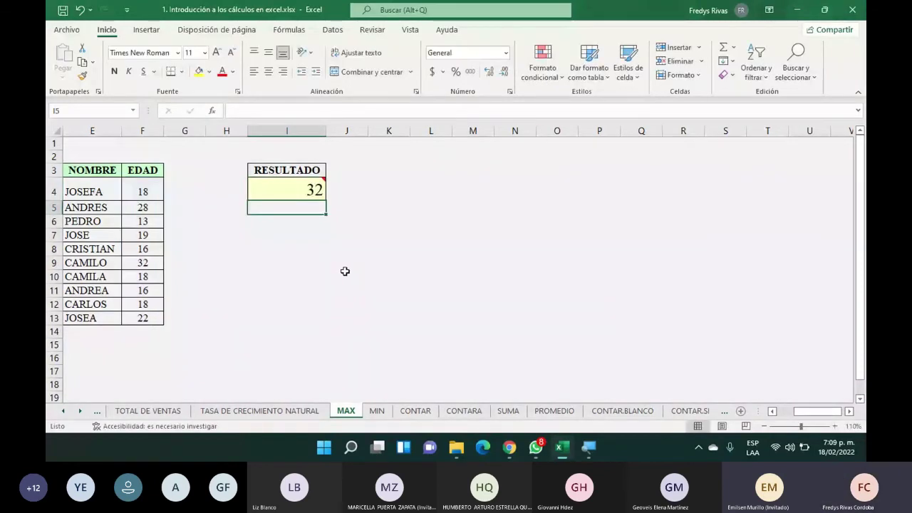
double_click(305, 192)
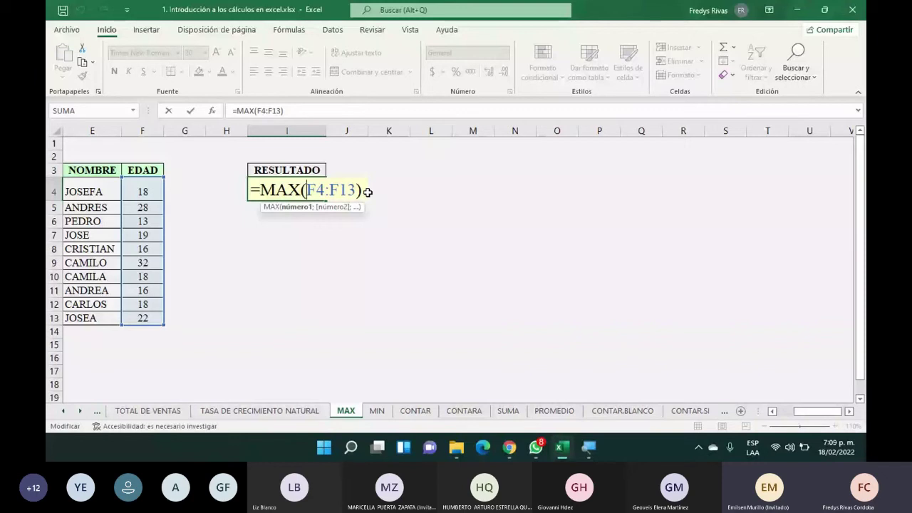
key(Return)
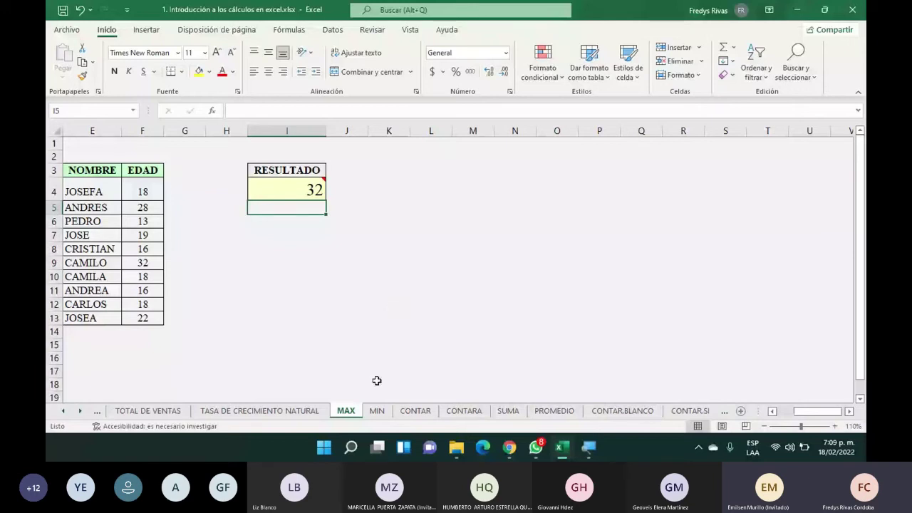
Step: Switch to the MIN sheet, enlarge the font of the NOMBRE and EDAD table, and widen its columns to fit
click(377, 410)
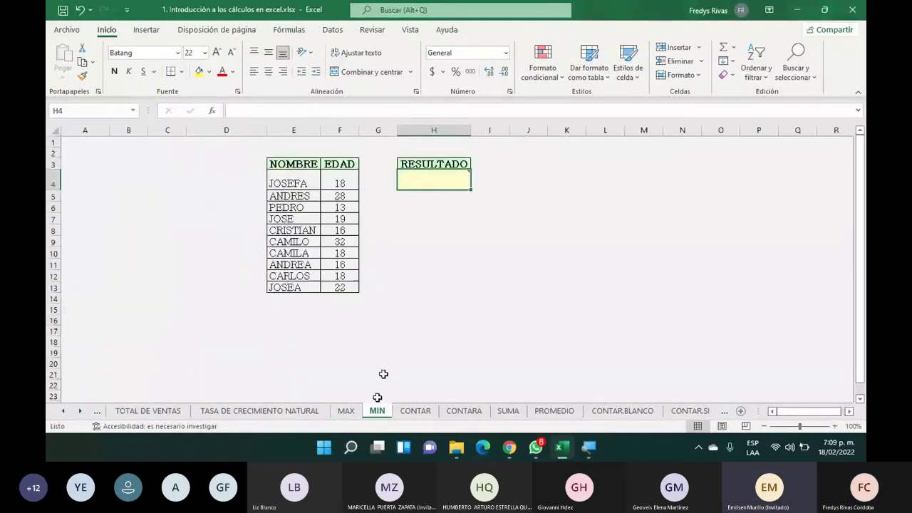
drag(292, 163, 345, 288)
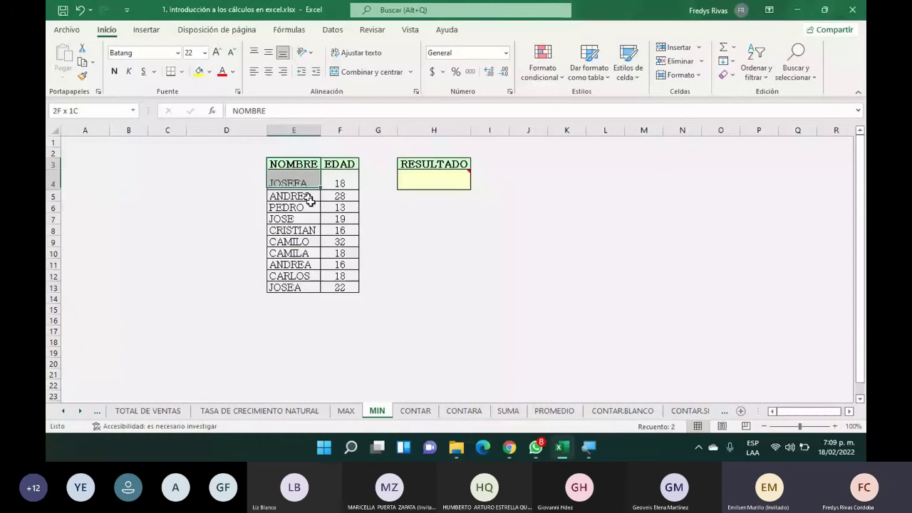
click(216, 54)
Step: Enter the formula =MIN(F4:F13) in the RESULTADO cell H4 to determine the lowest age
click(481, 187)
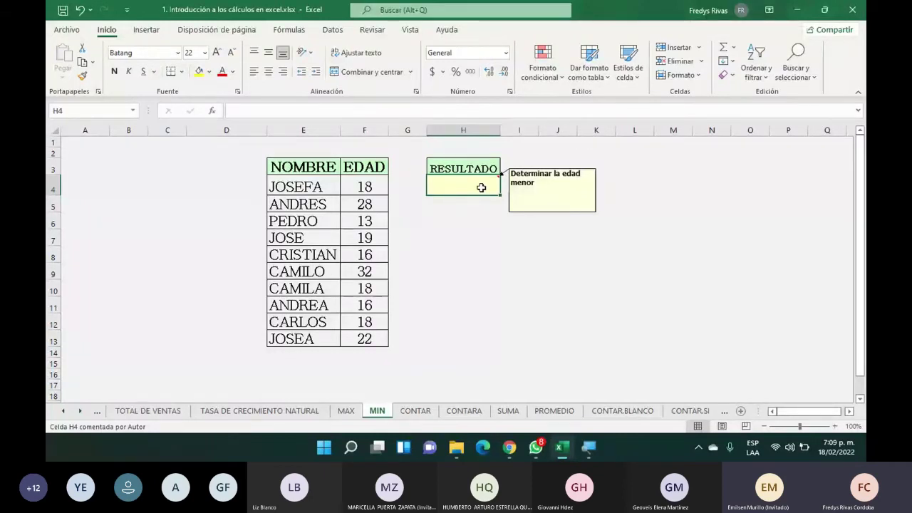
text(=)
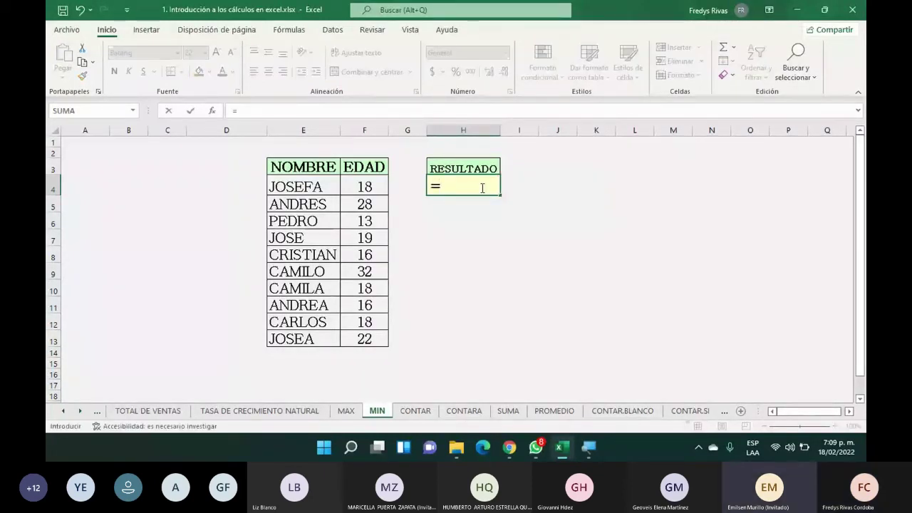
text(MIN()
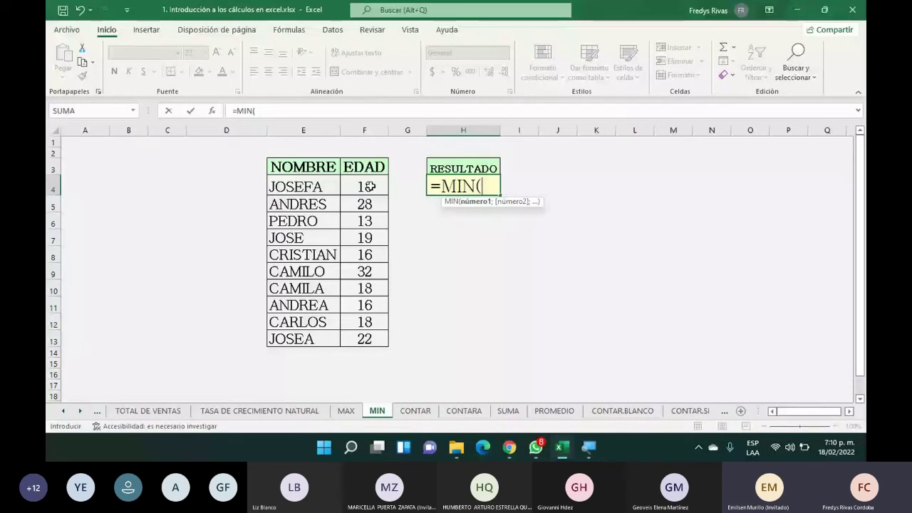
drag(370, 186, 365, 339)
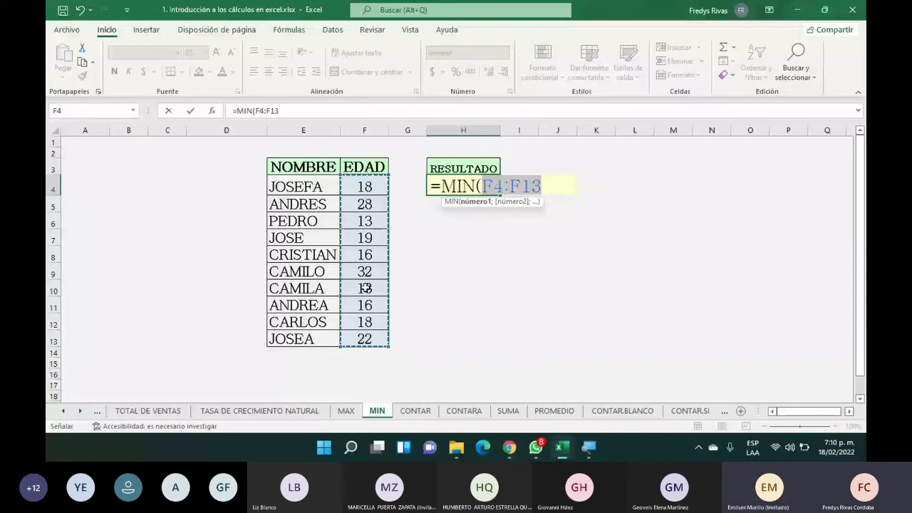
text())
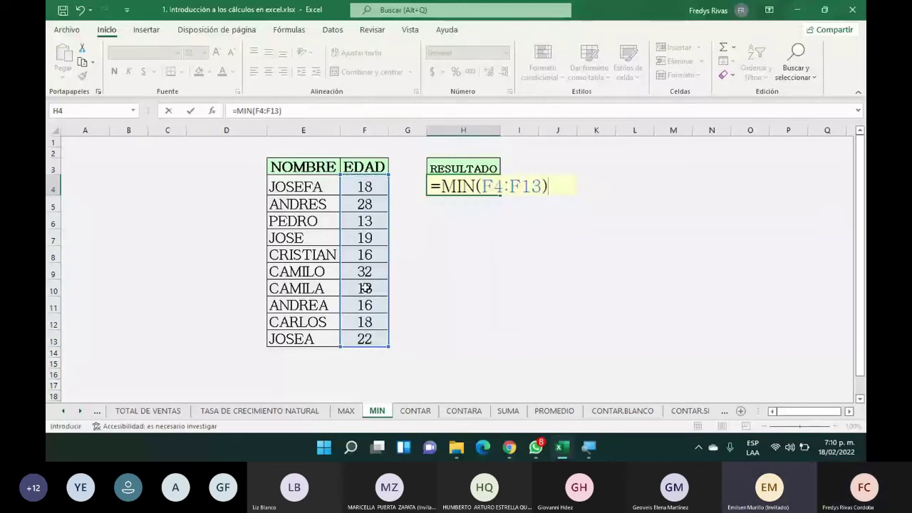
key(Return)
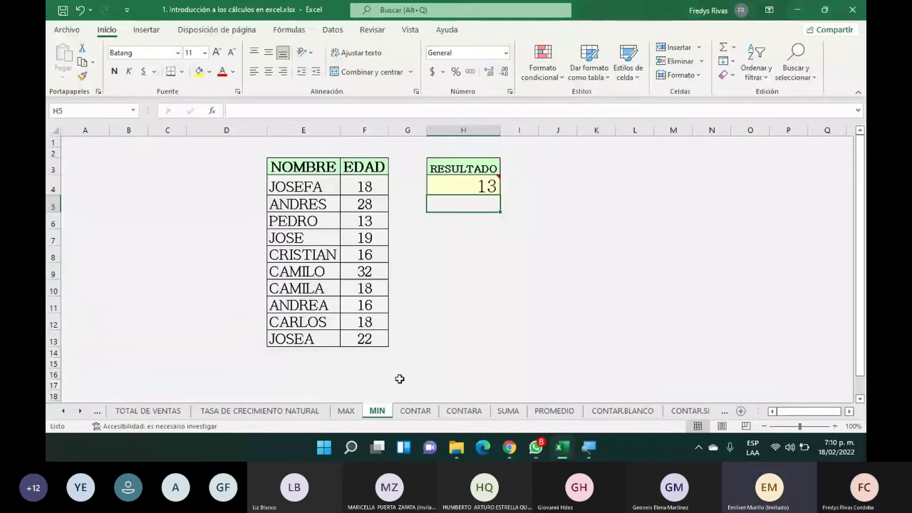
Step: Switch to the CONTAR sheet, enlarge the font of table E3:F13 to size 16, and autofit column E
click(416, 411)
drag(294, 165, 352, 286)
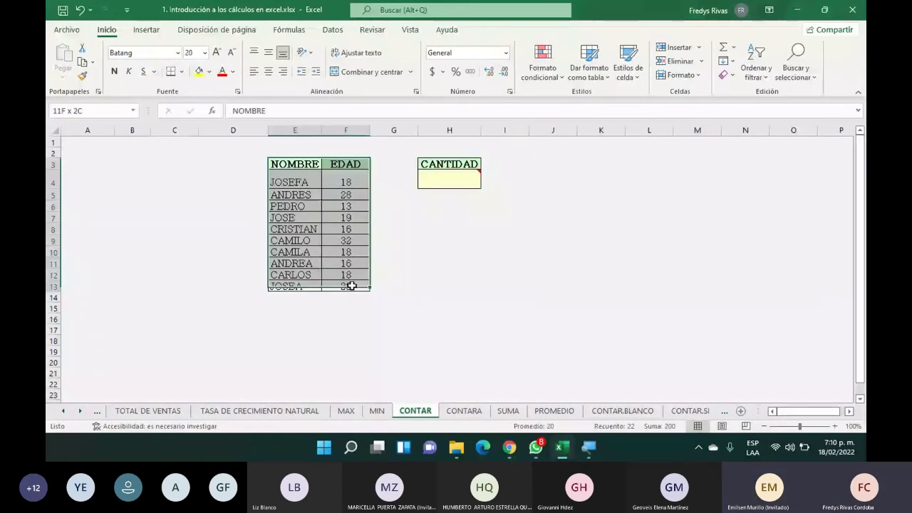
click(215, 52)
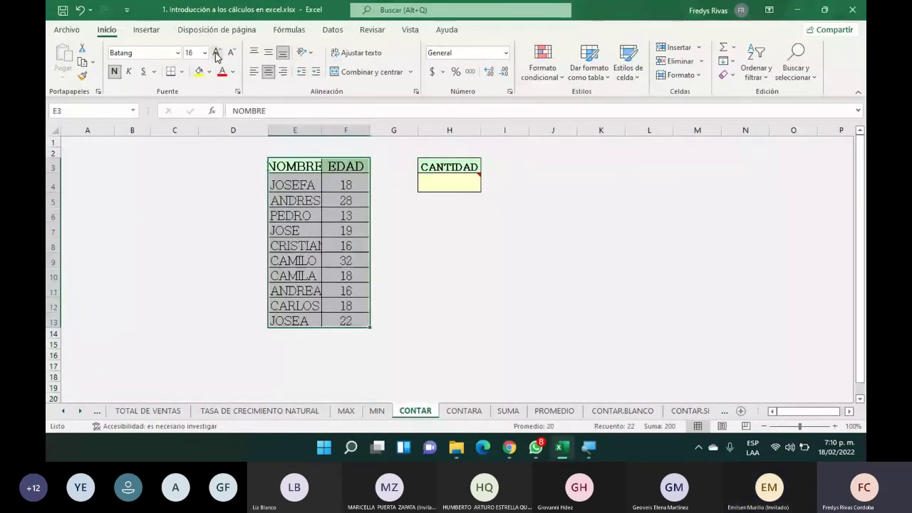
double_click(322, 133)
Step: Enter the formula =CONTAR(F4:F13) in the CANTIDAD cell H4 to count the users by age
click(446, 177)
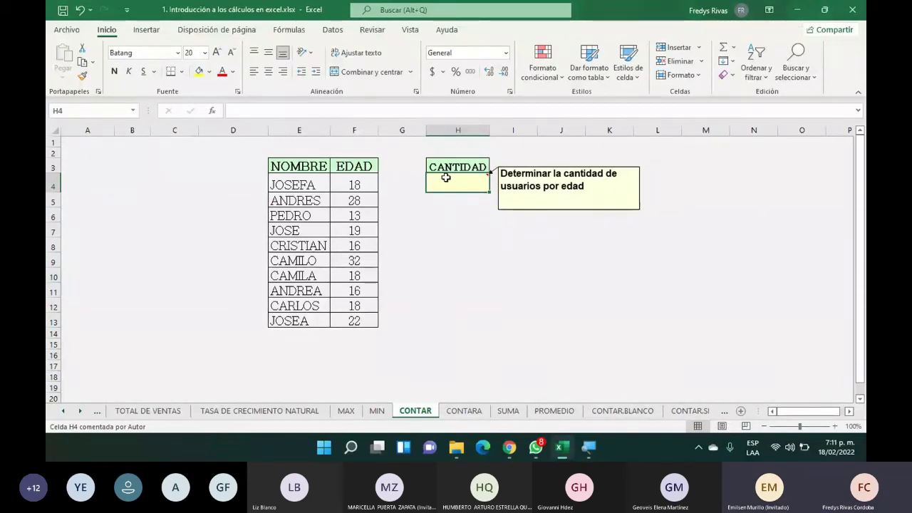
text(=)
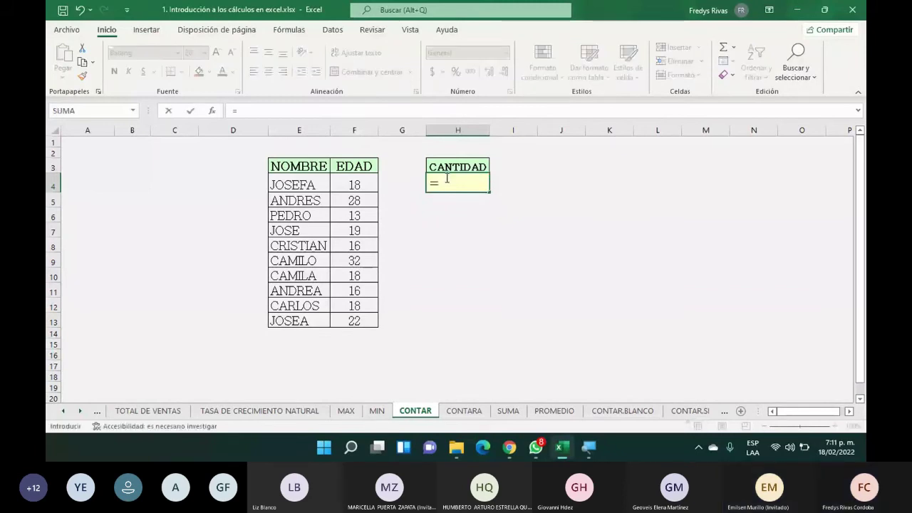
text(CON)
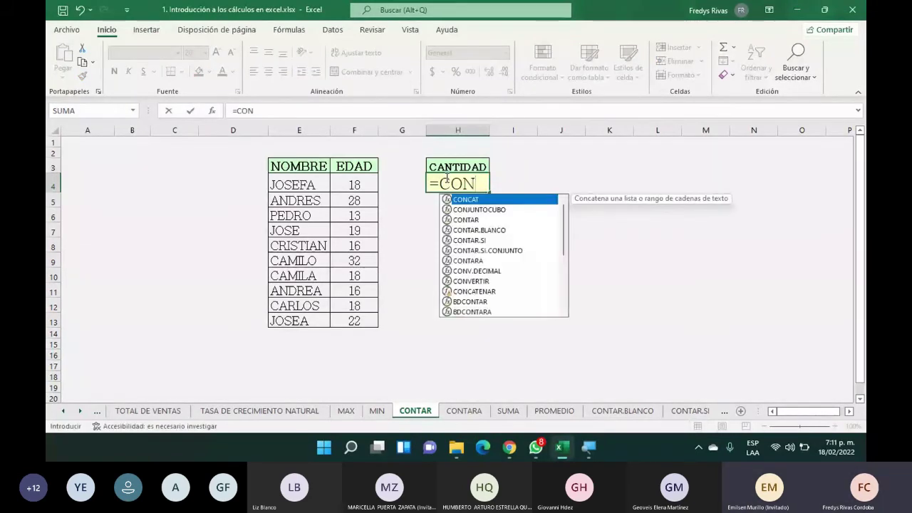
key(Down)
key(Down)
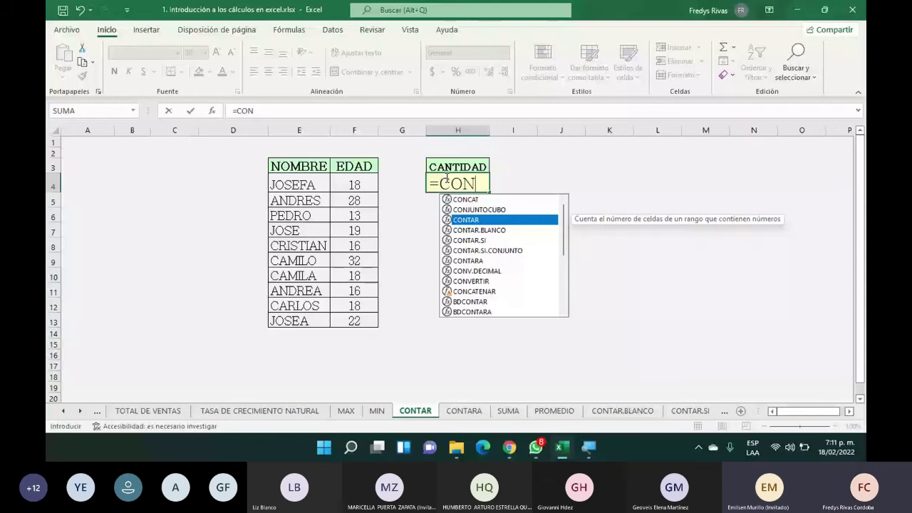
key(Tab)
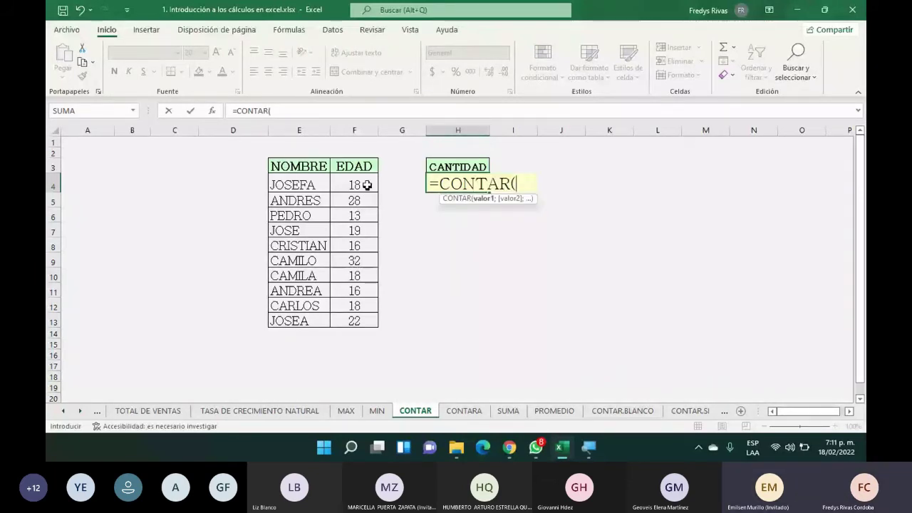
drag(366, 185, 367, 321)
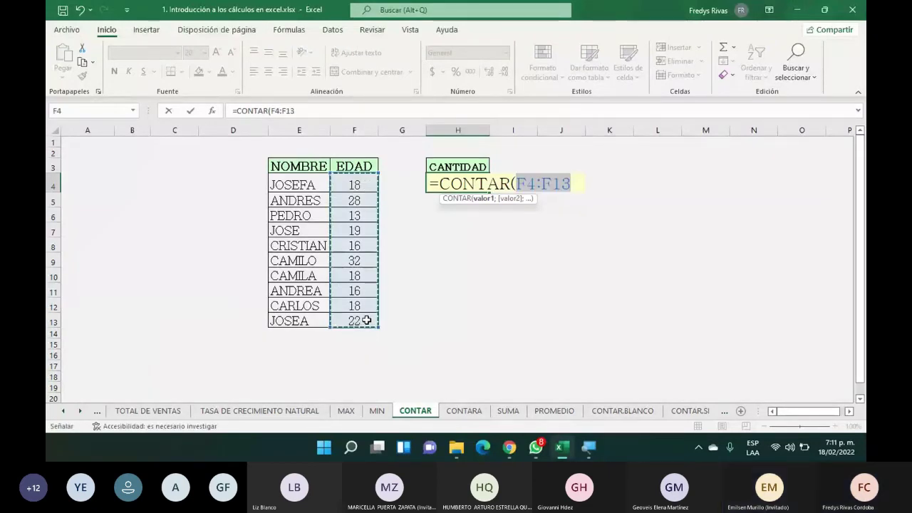
text(=)
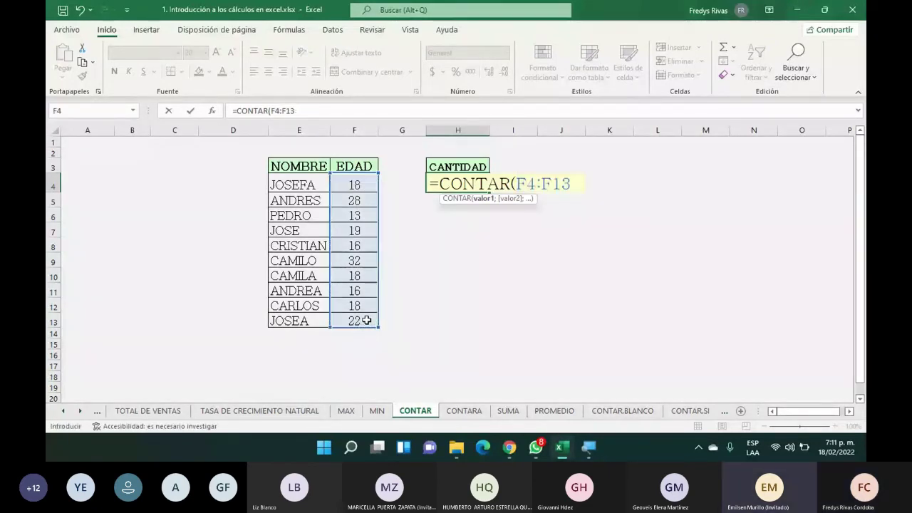
key(BackSpace)
text())
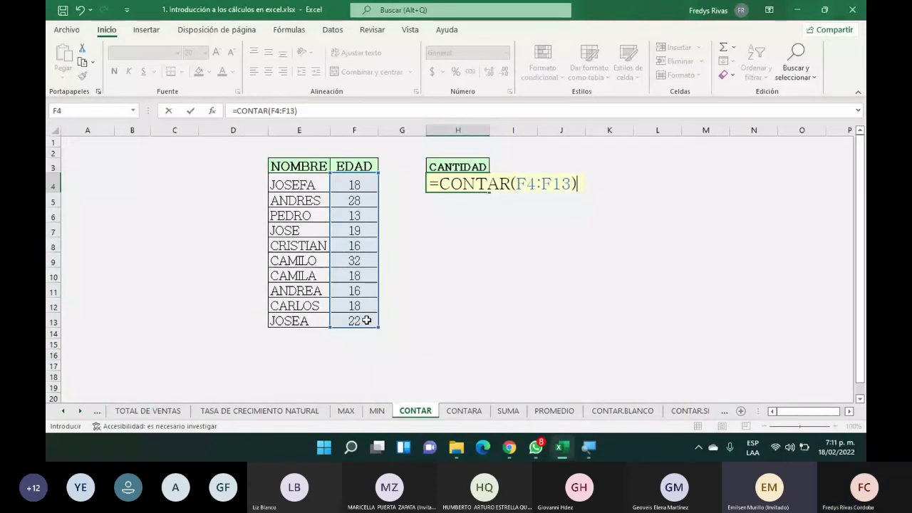
key(Return)
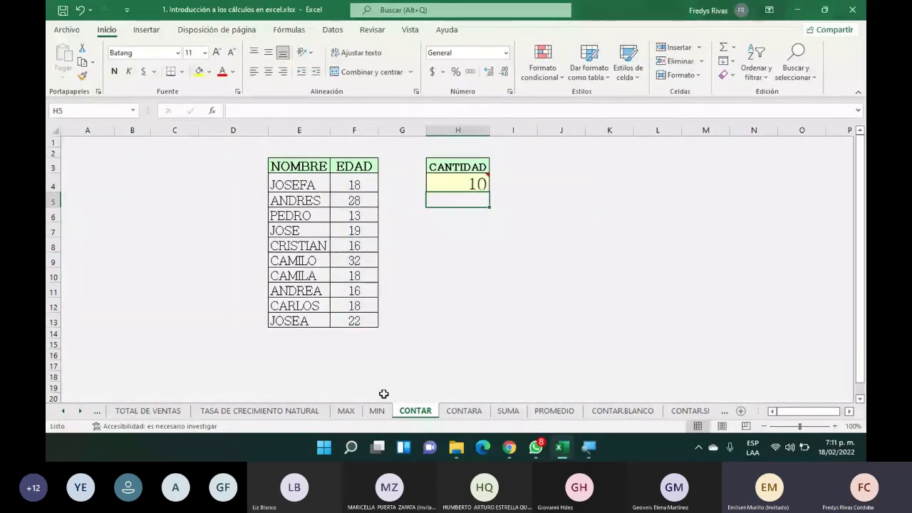
Step: Switch to the CONTARA sheet, enlarge the font of table E3:F13 to size 16, and widen column E to fit the names
click(464, 411)
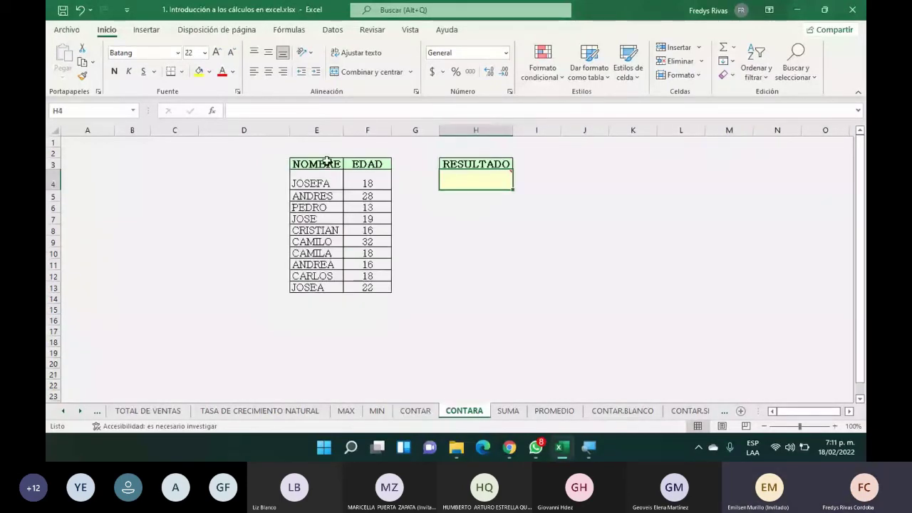
drag(326, 161, 377, 287)
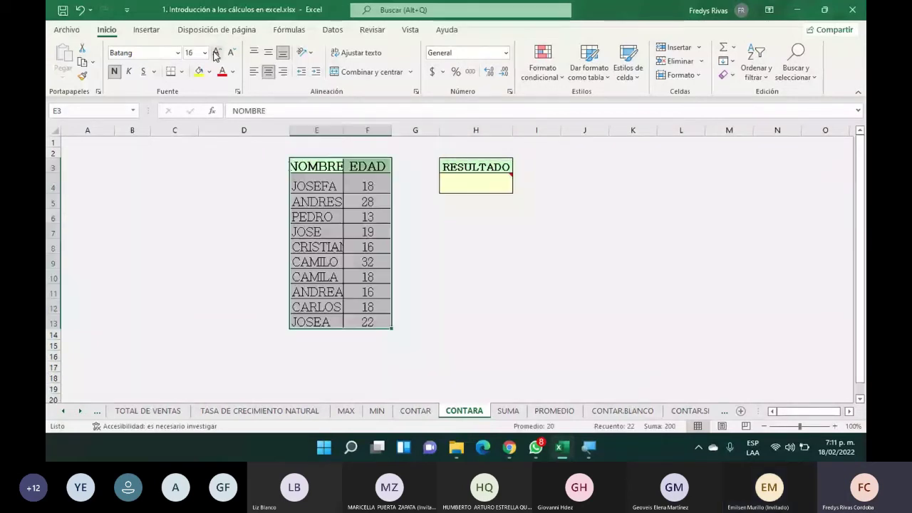
key(ctrl+shift+greater)
Step: Enter the formula =CONTARA(F4:F13) in the RESULTADO cell H4
key(Right)
key(Right)
key(Right)
key(Down)
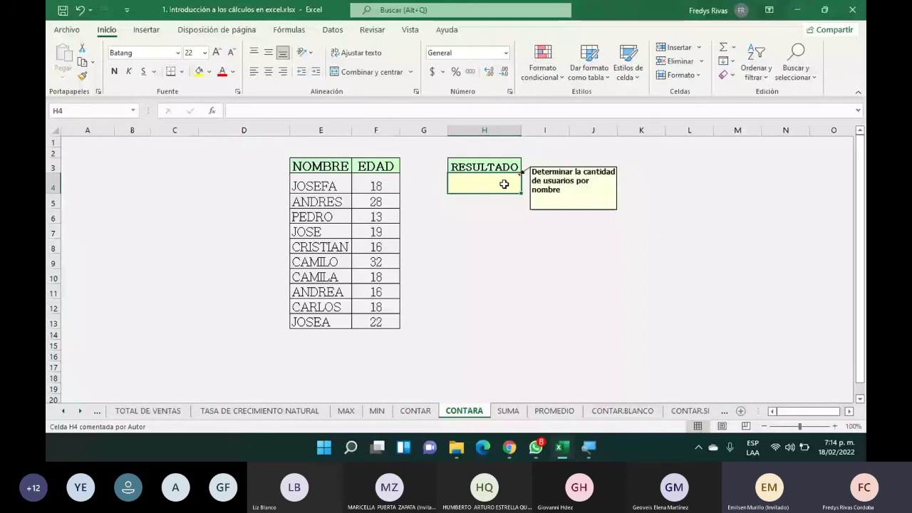
text(=)
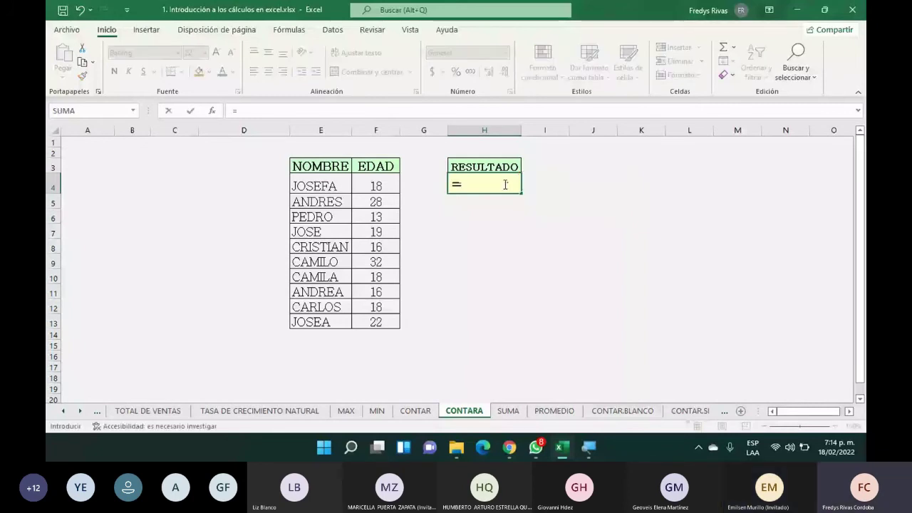
text(CONTA)
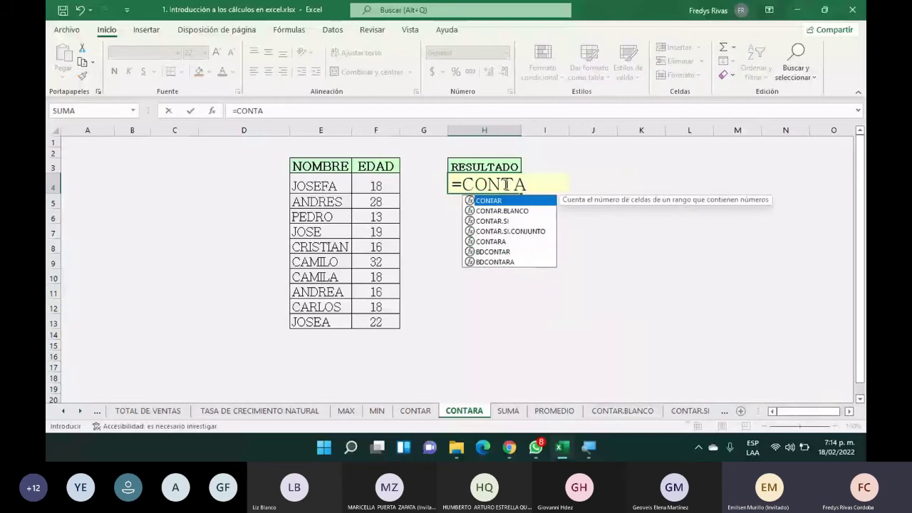
text(R)
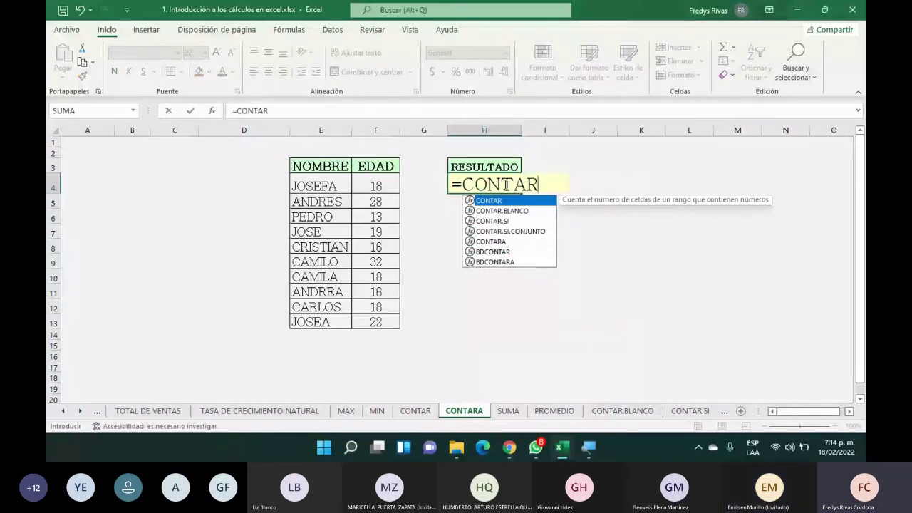
text(A)
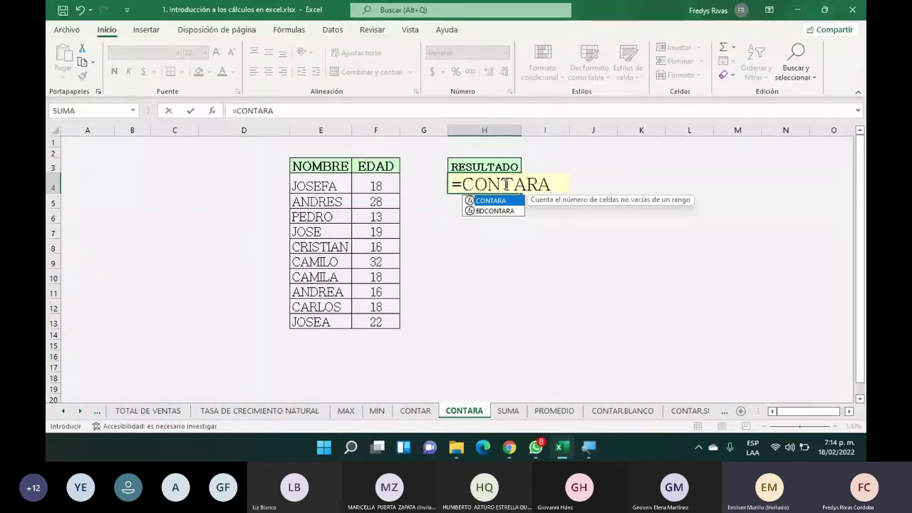
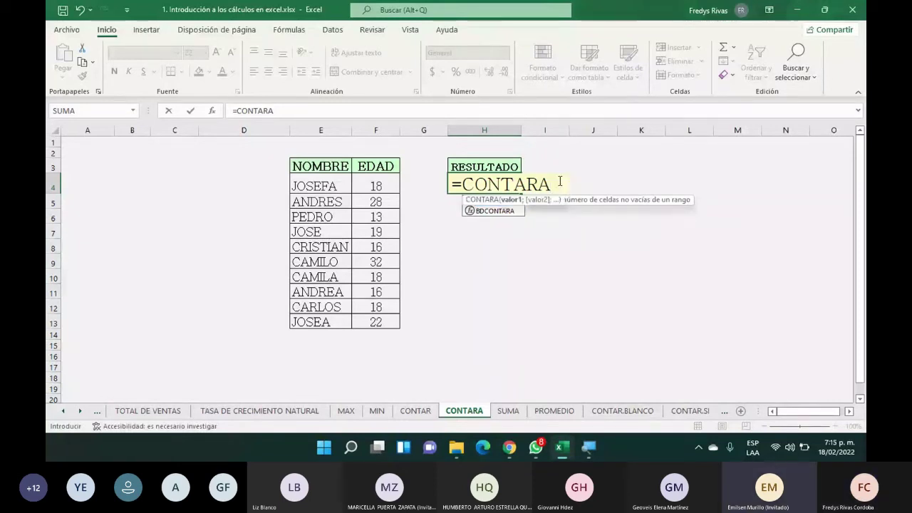
double_click(504, 204)
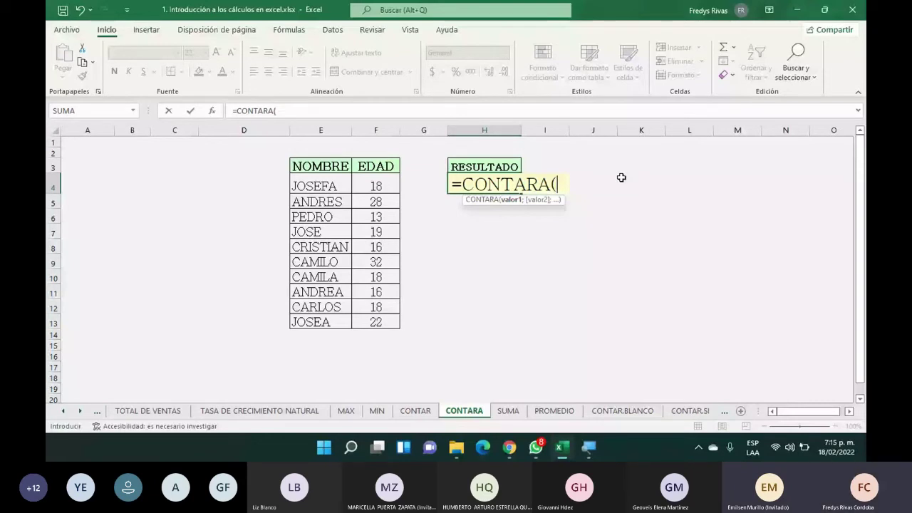
drag(375, 186, 385, 312)
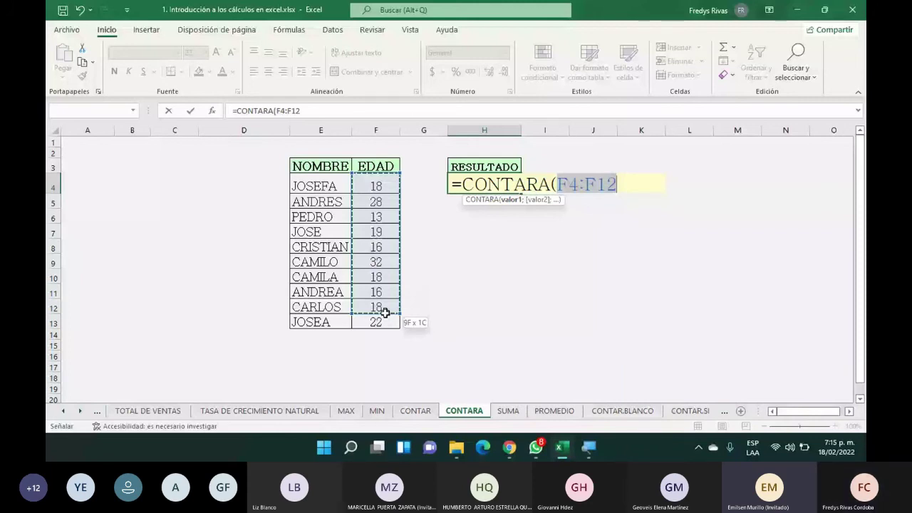
drag(385, 312, 387, 328)
text())
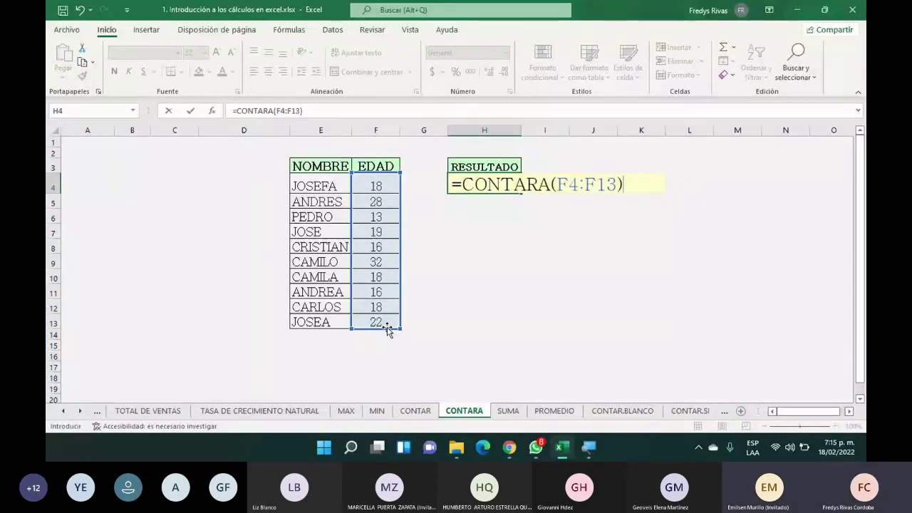
key(Return)
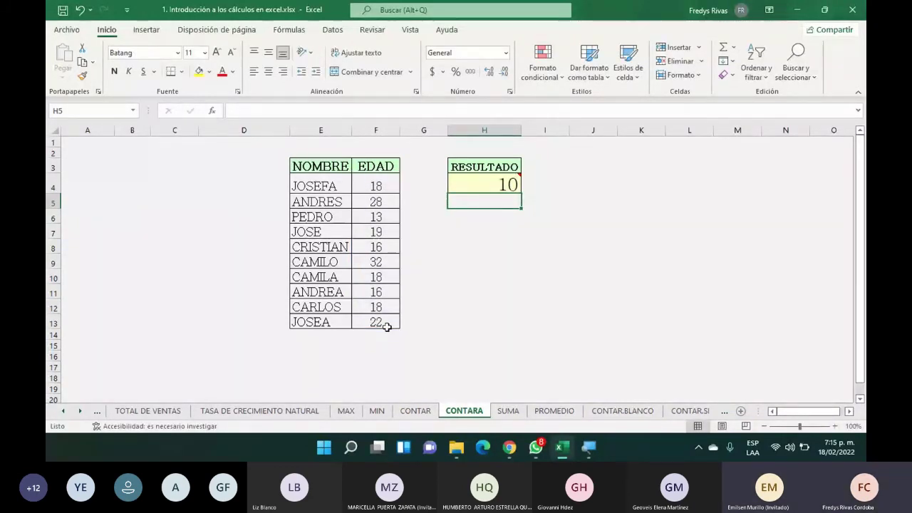
Step: Change the range in the H4 formula to the NOMBRE column so it reads =CONTARA(E4:E13)
mouse_move(506, 179)
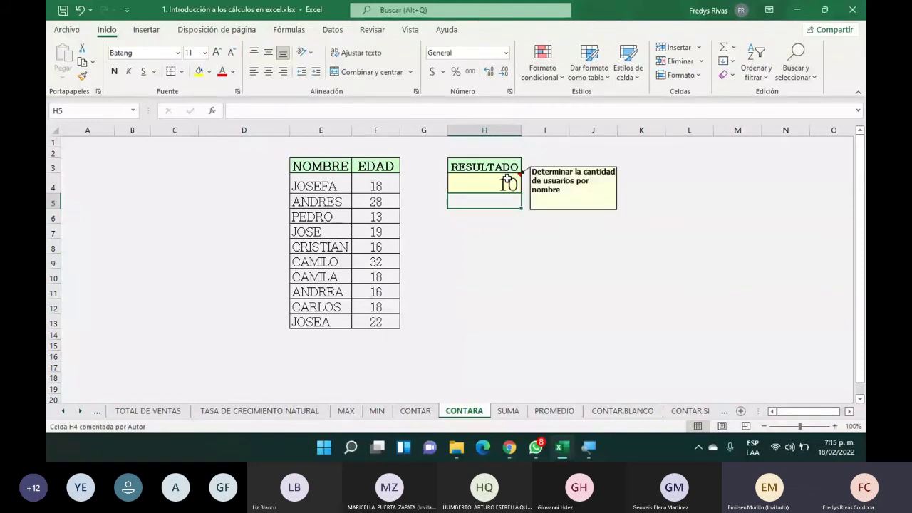
double_click(507, 180)
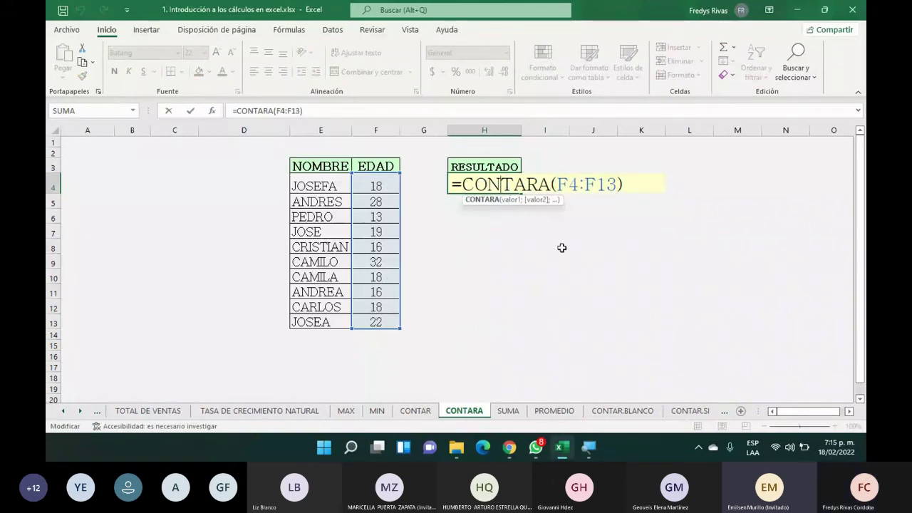
drag(556, 184, 615, 187)
drag(312, 183, 331, 325)
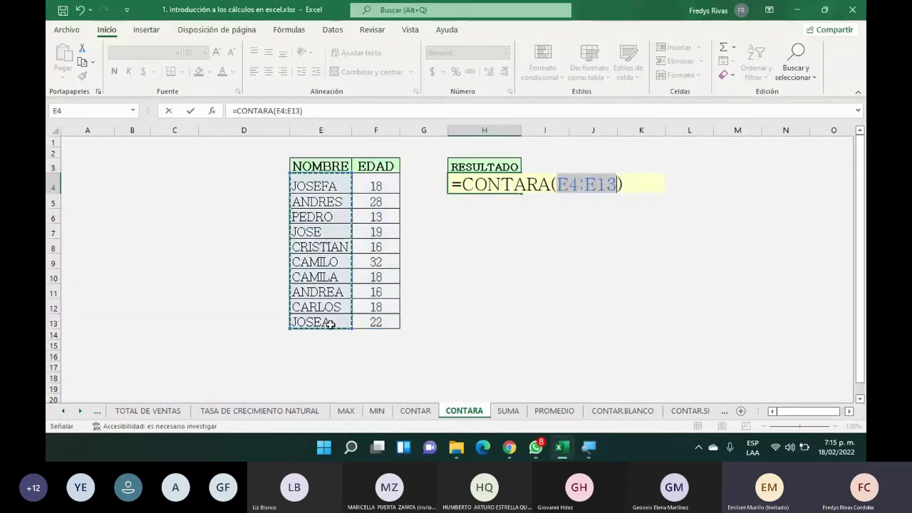
key(Return)
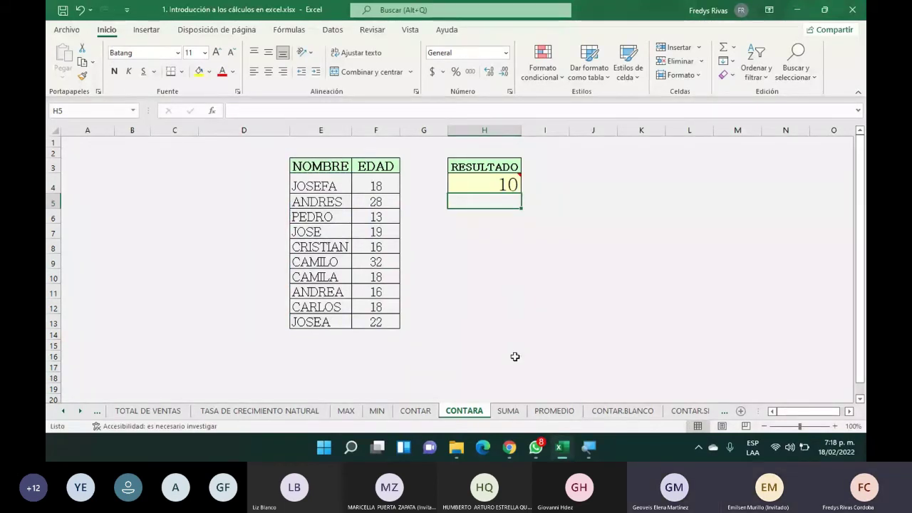
Step: On the SUMA sheet, enter the formula =SUMA(H4:H13) in the TOTAL cell J4 to add up all salaries
click(508, 411)
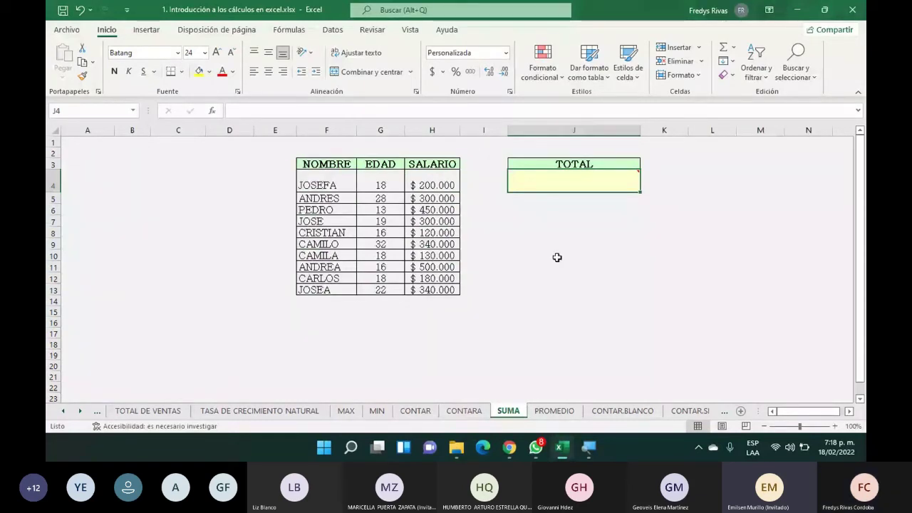
mouse_move(552, 180)
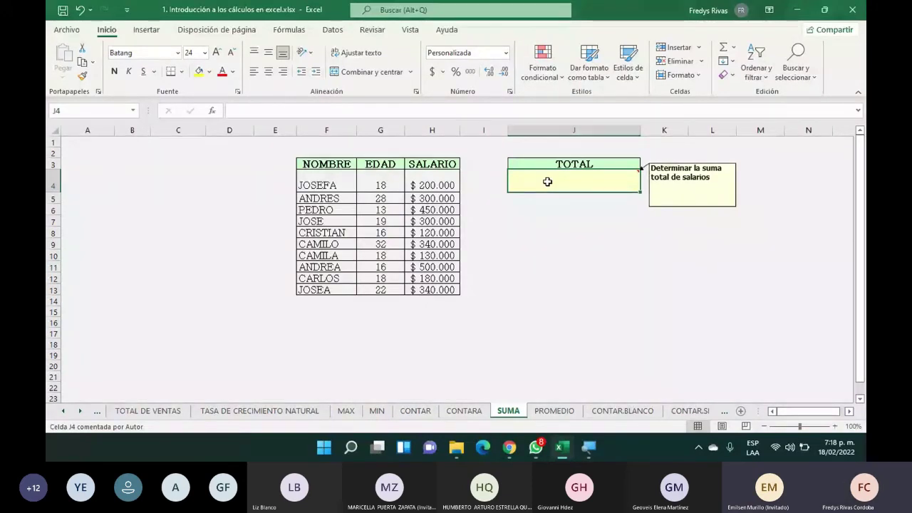
text(=SUM)
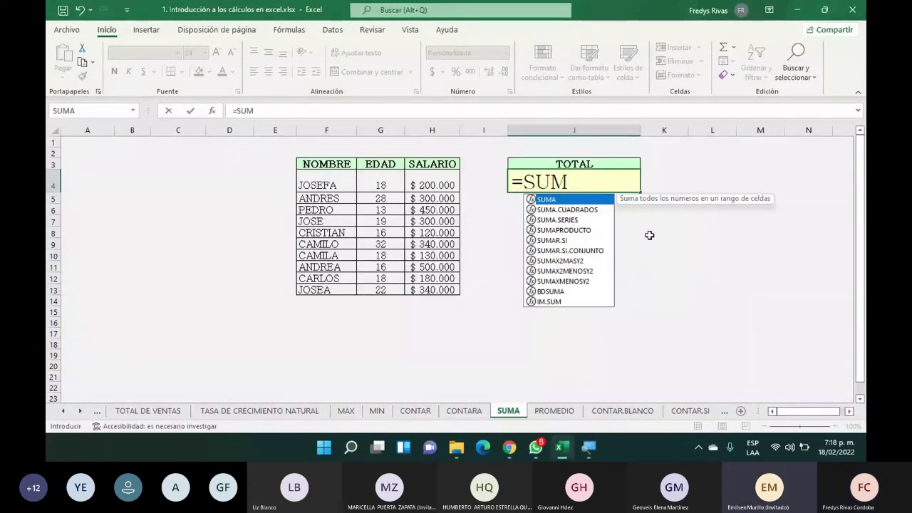
key(Tab)
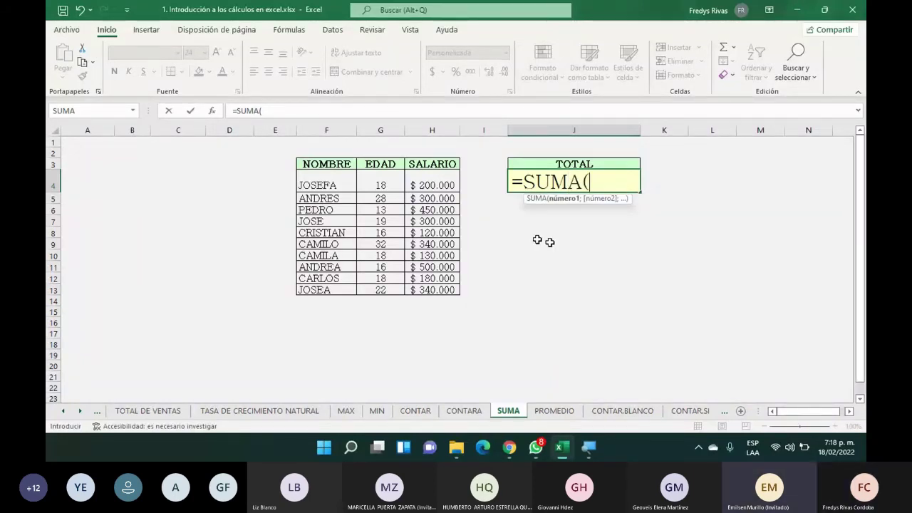
drag(431, 184, 443, 289)
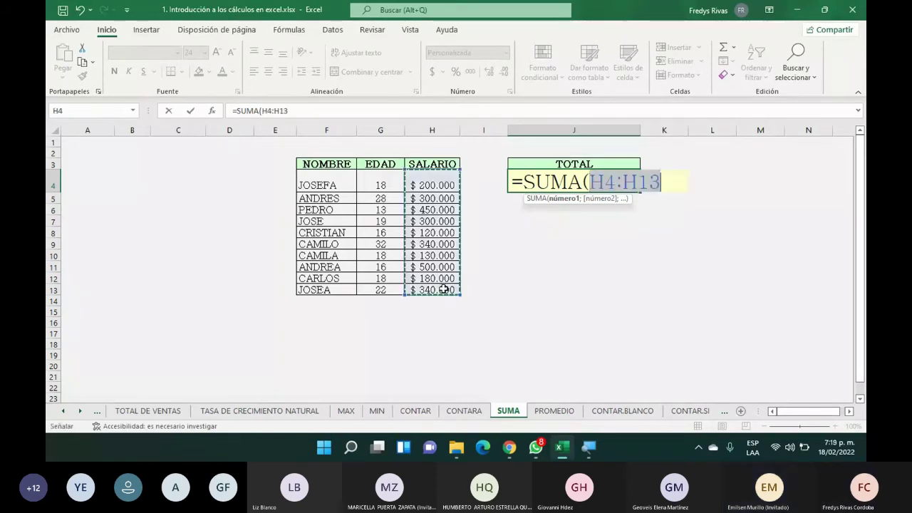
text())
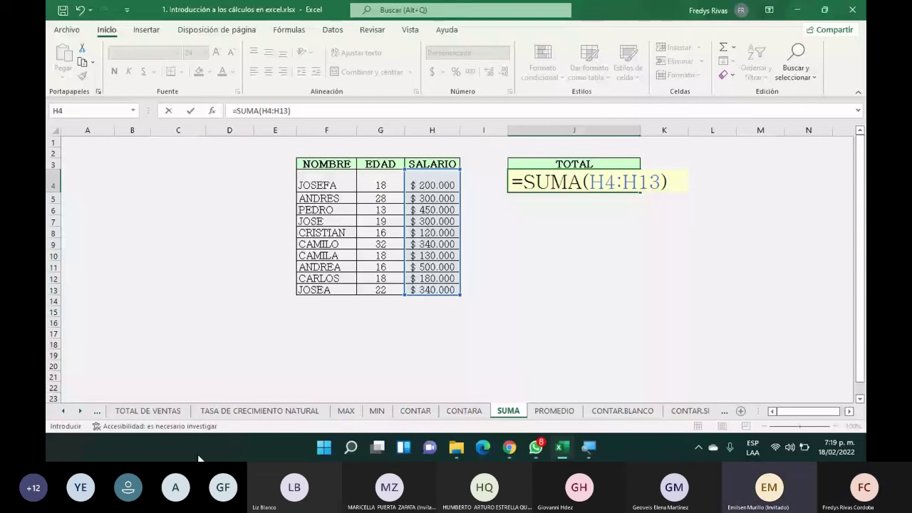
click(80, 411)
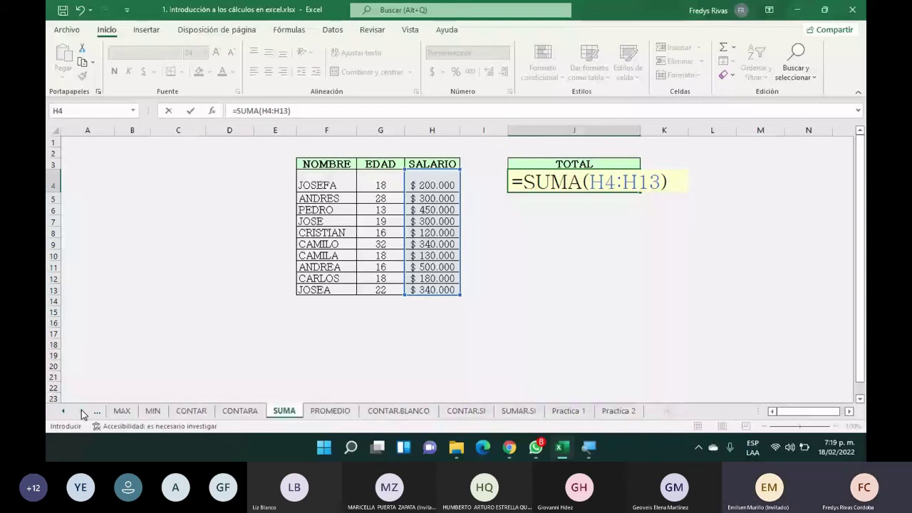
key(Return)
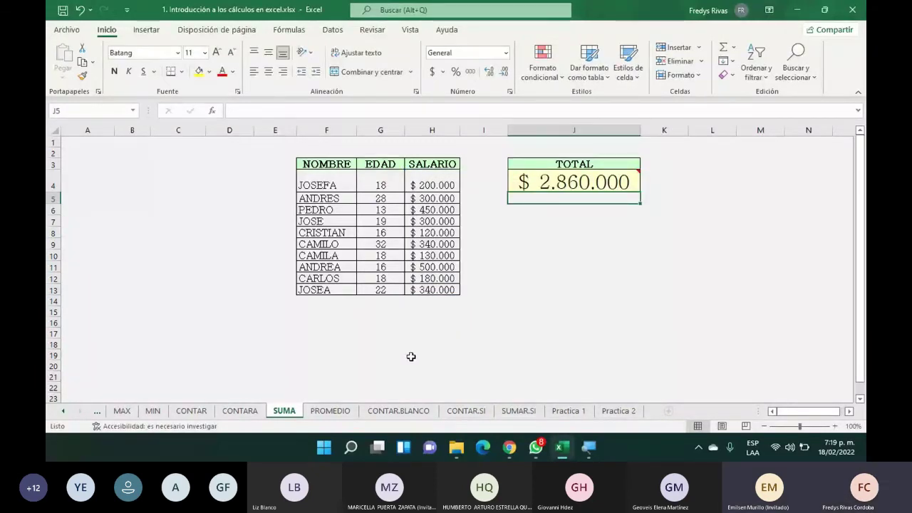
Step: On the PROMEDIO sheet, enter the formula =PROMEDIO(D2:D11) in the RESULTADO cell F2 to average the salaries
click(325, 411)
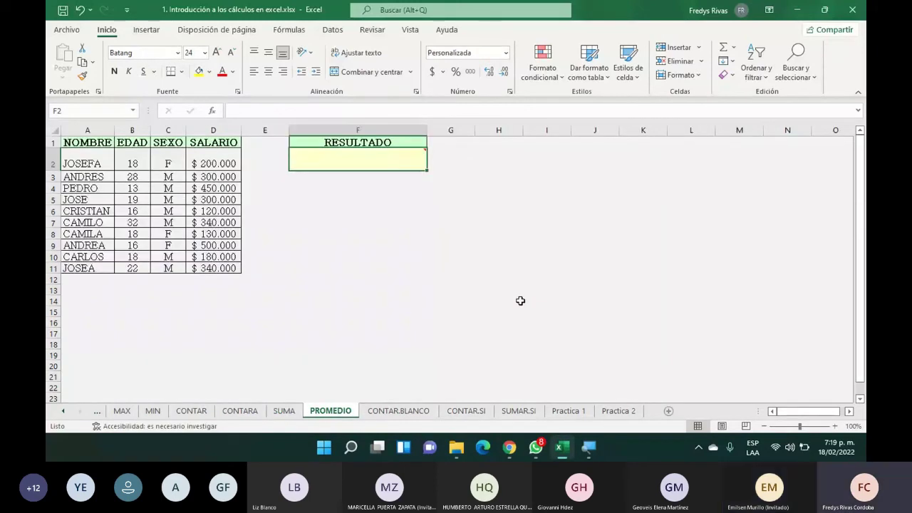
mouse_move(302, 159)
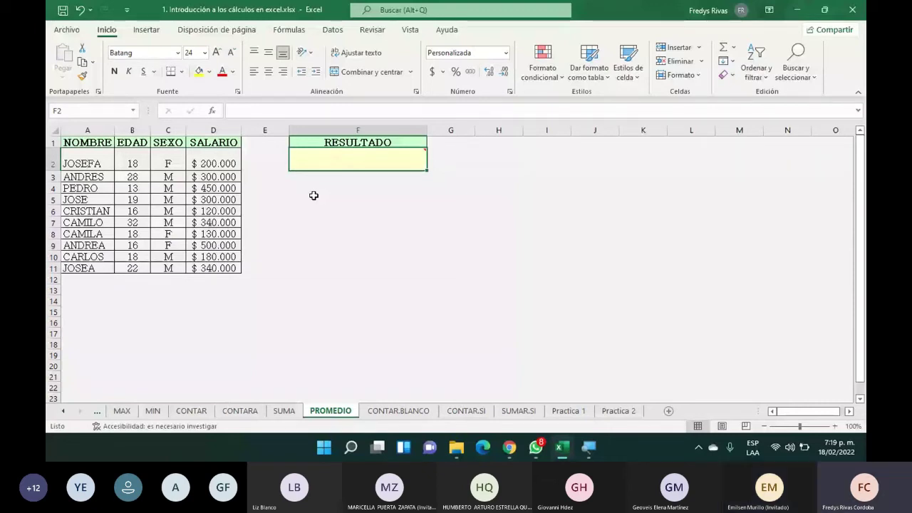
mouse_move(381, 161)
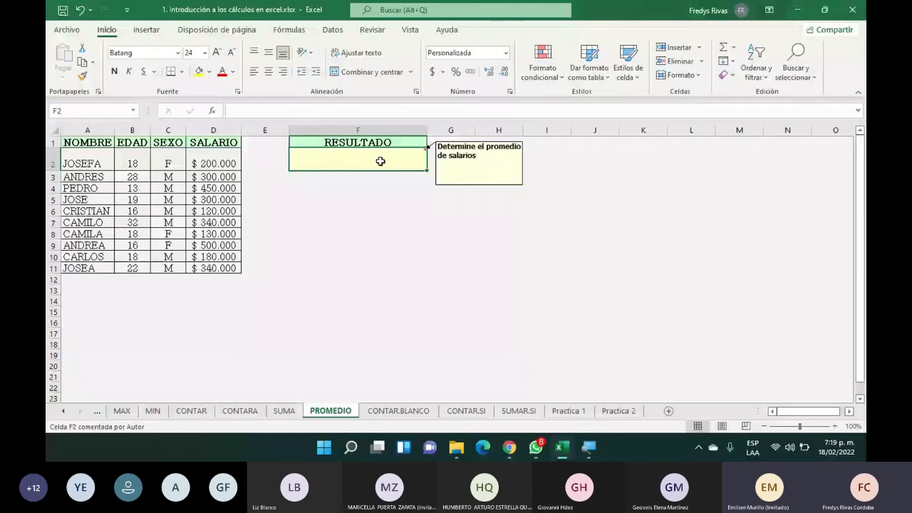
text(=)
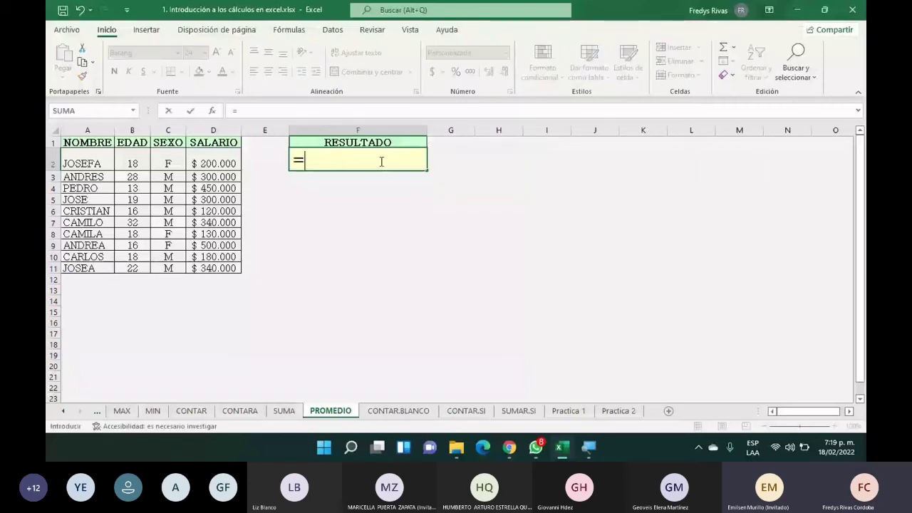
text(PRO)
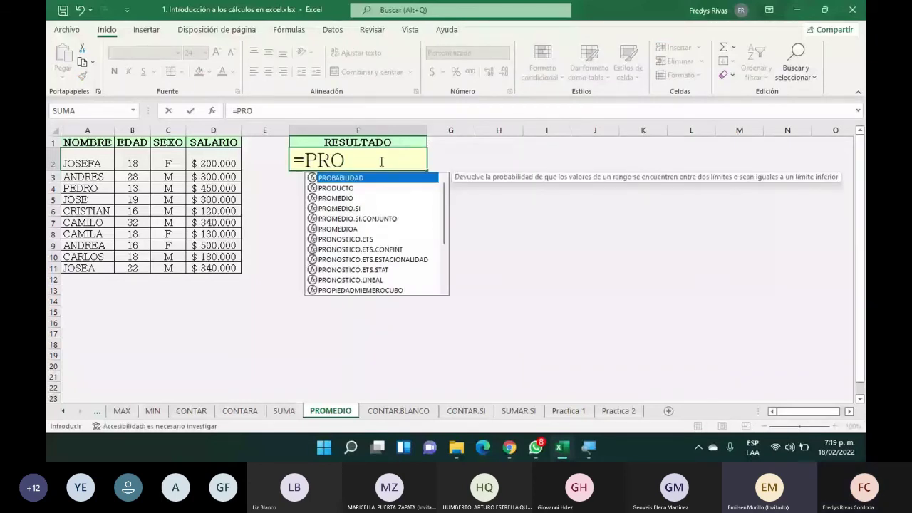
text(M)
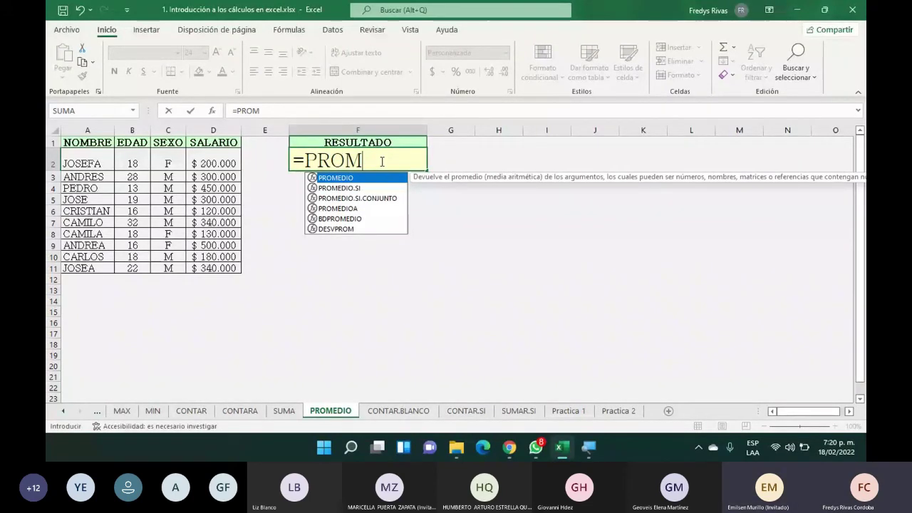
key(Tab)
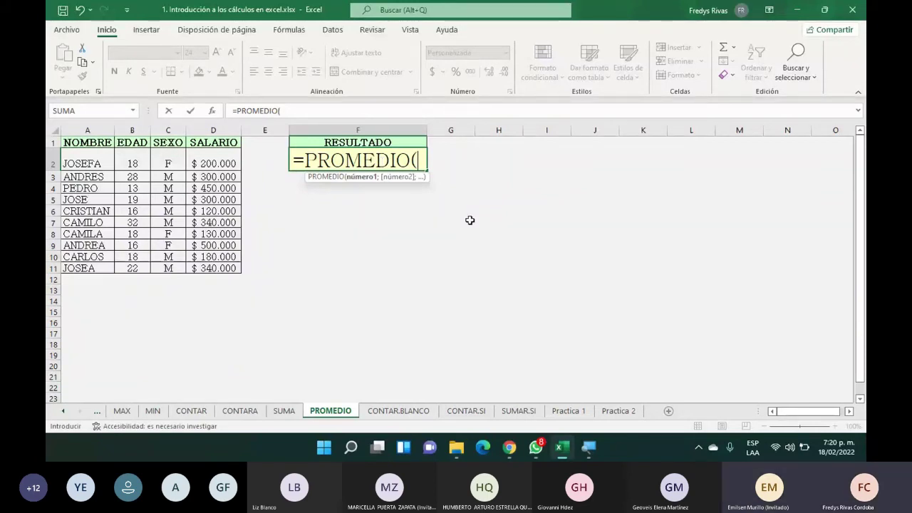
drag(230, 158, 229, 267)
text())
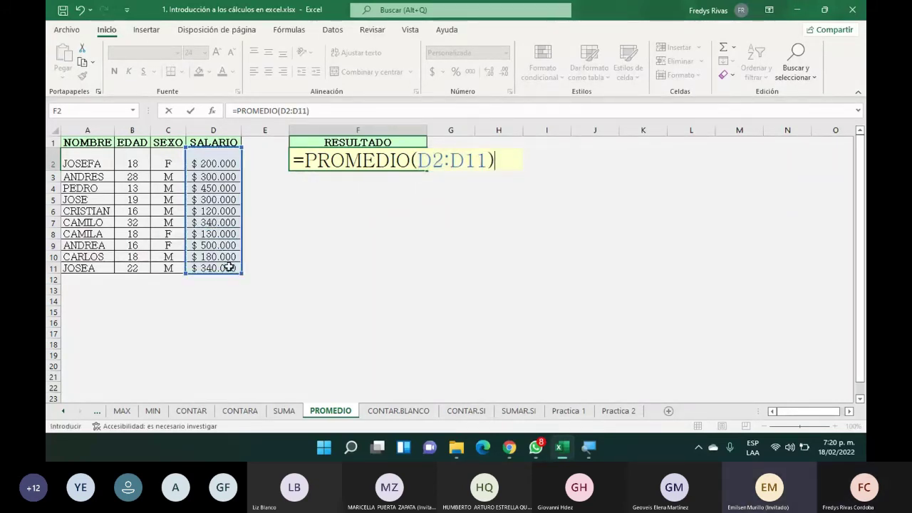
key(Return)
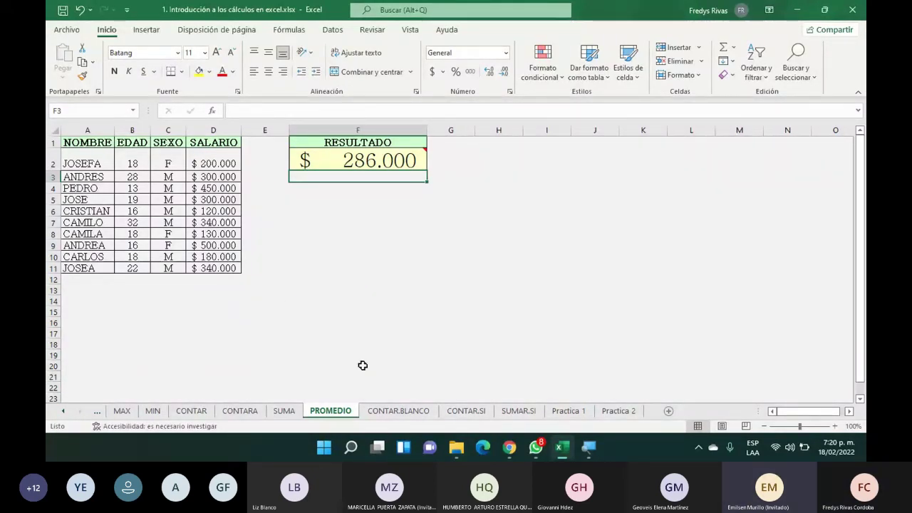
Step: Open the CONTAR.BLANCO sheet and select result cell J1 for the users without SALARIO
click(395, 411)
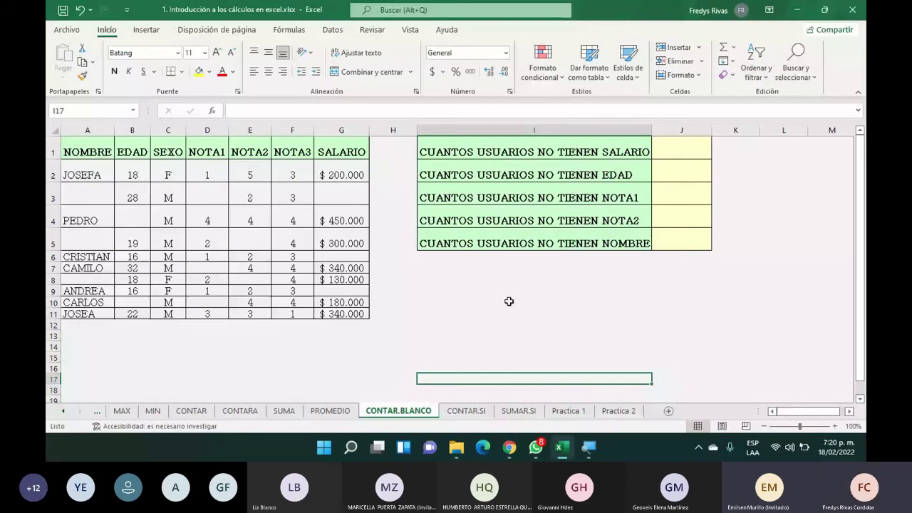
click(672, 153)
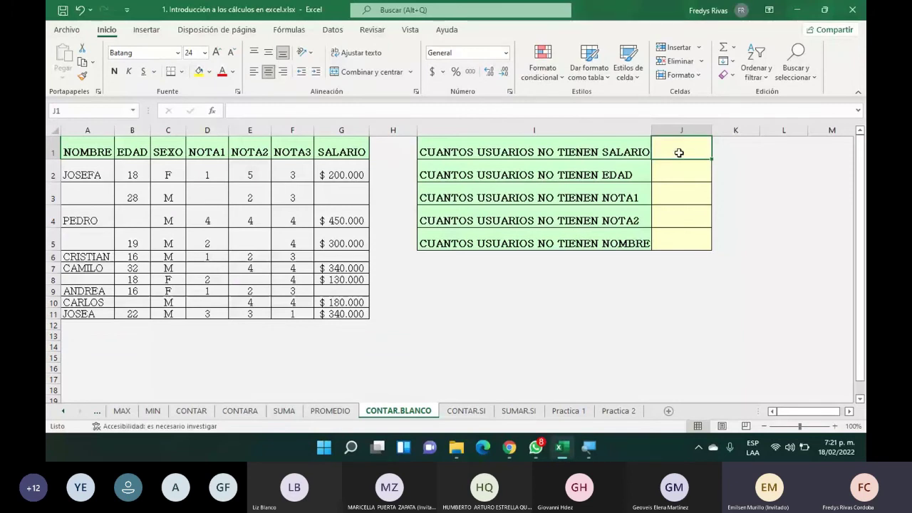
text(=)
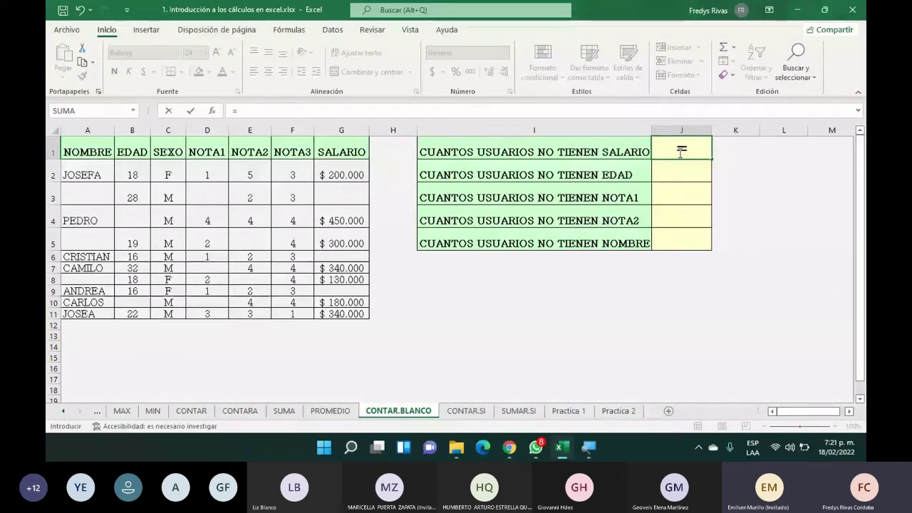
text(CONT)
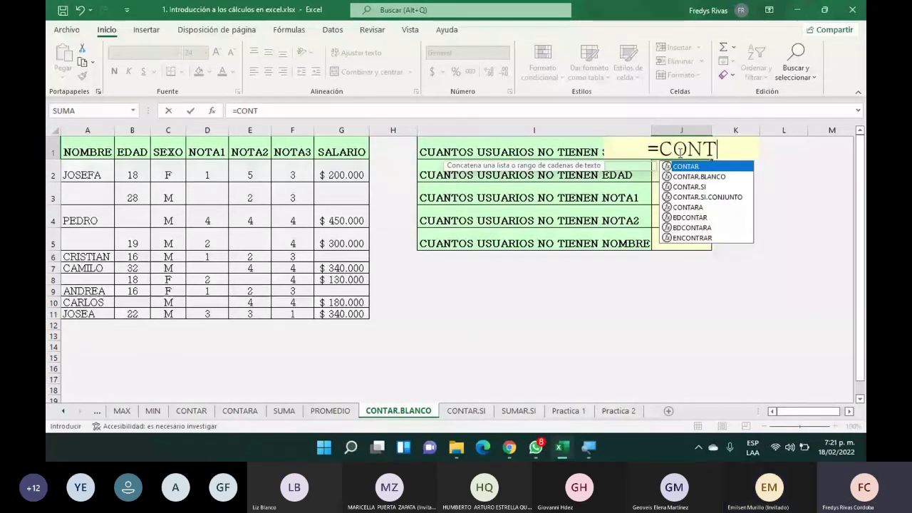
text(AR.)
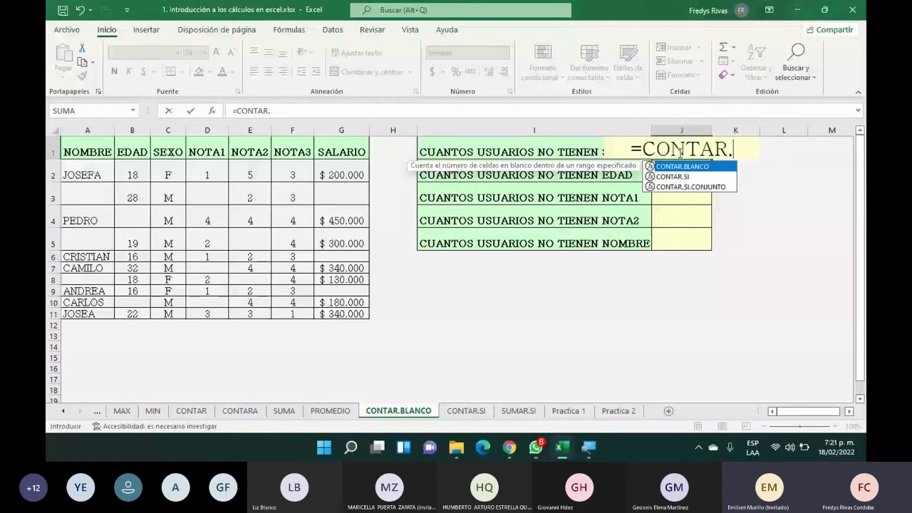
double_click(682, 166)
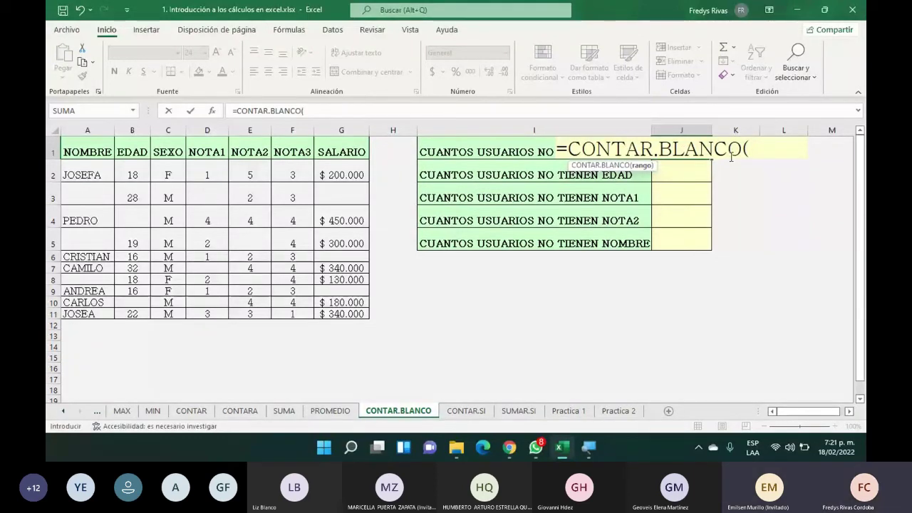
key(Escape)
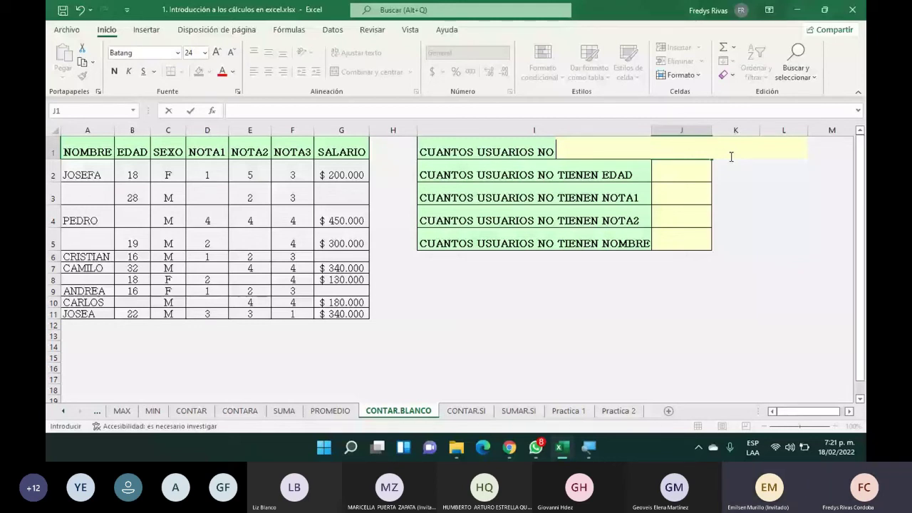
Step: Enter the formula =CONTAR.BLANCO(G2:G11) in J1 to count the users without SALARIO
text(=)
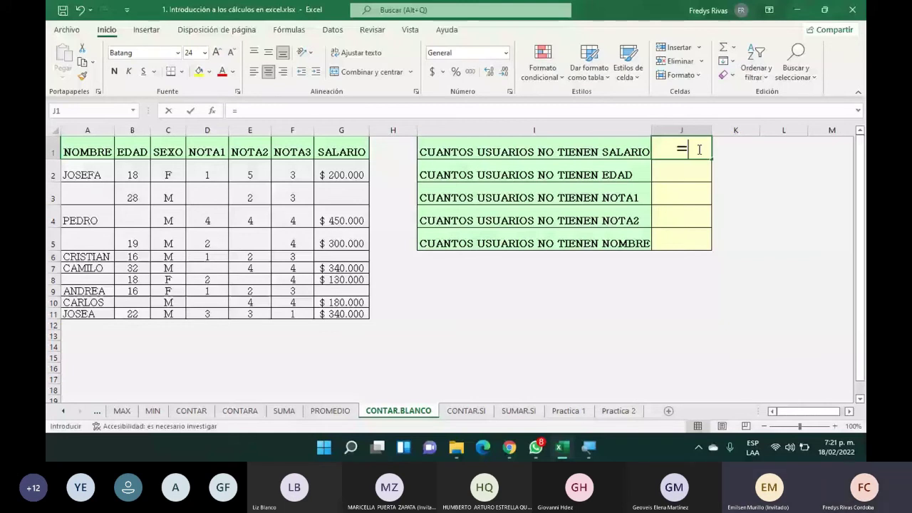
text(CONTAR.BLANCO(G2:G11)
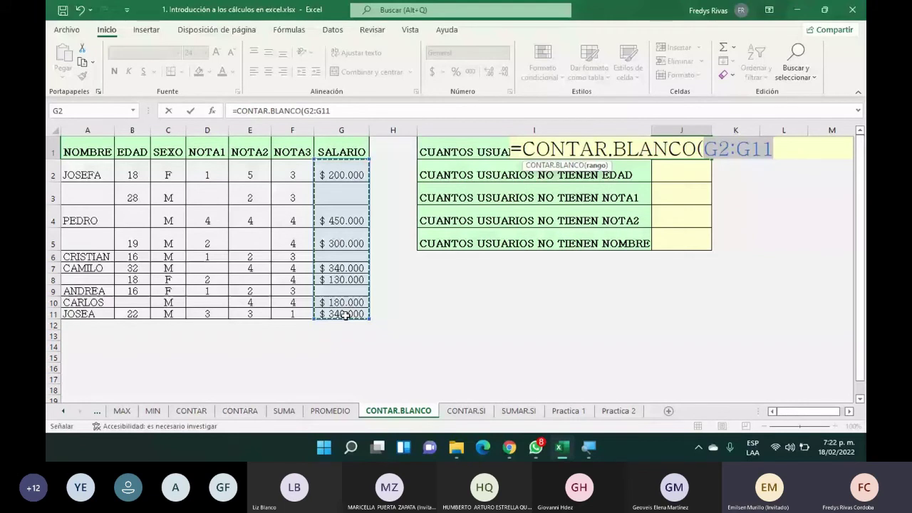
text())
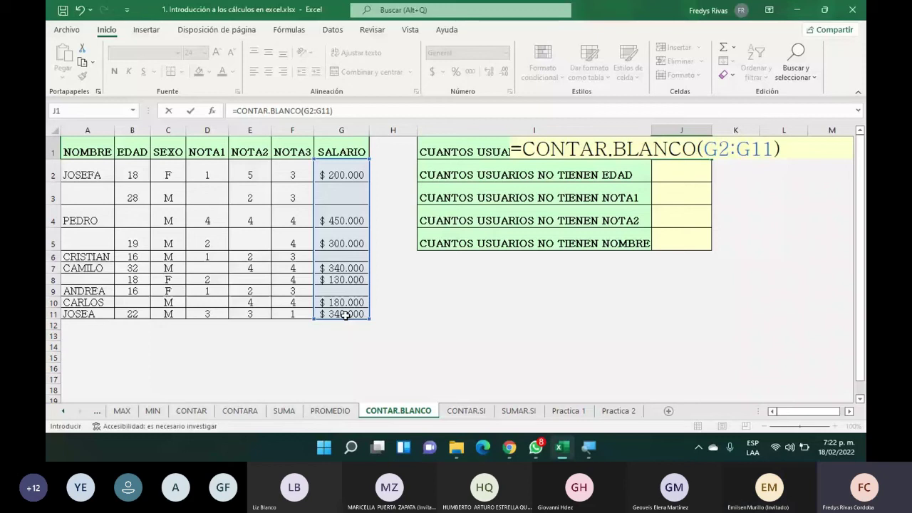
key(Return)
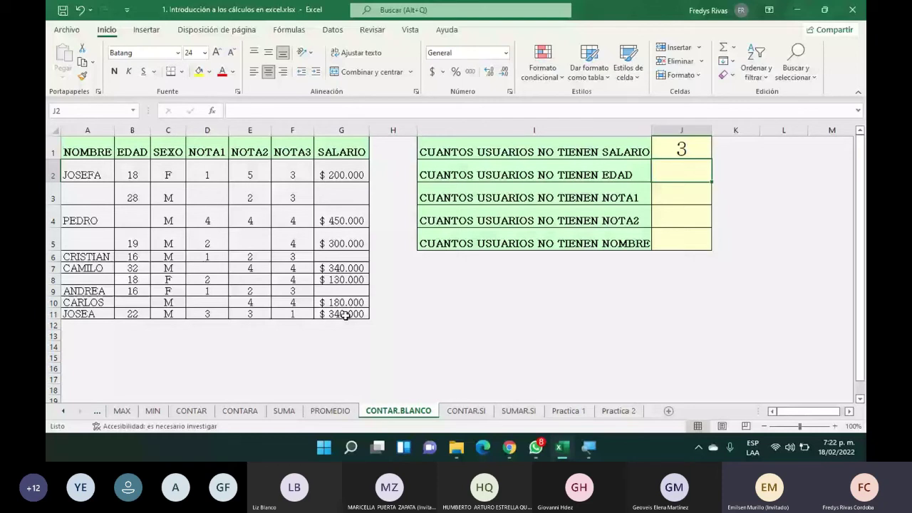
Step: Enter the formula =CONTAR.BLANCO(B2:B11) in J2 to count the users without EDAD
text(=CONTAR.BLANCO()
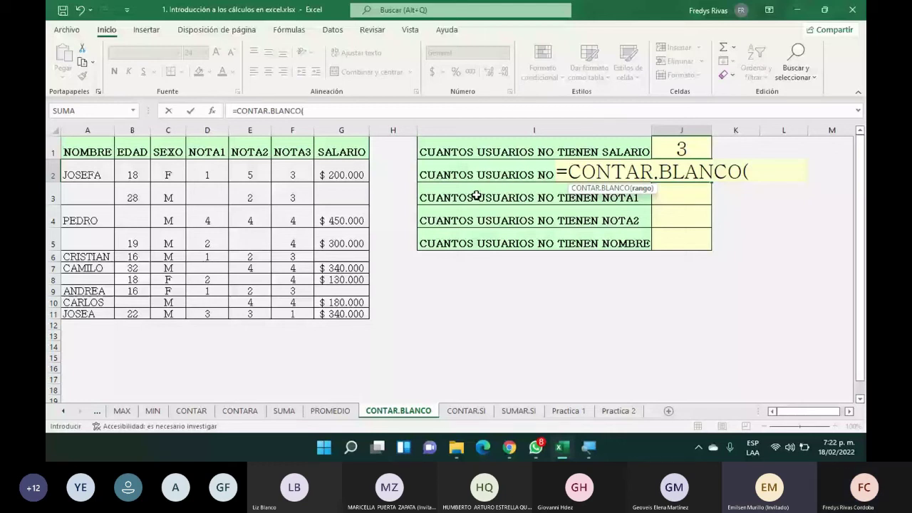
drag(132, 172, 132, 313)
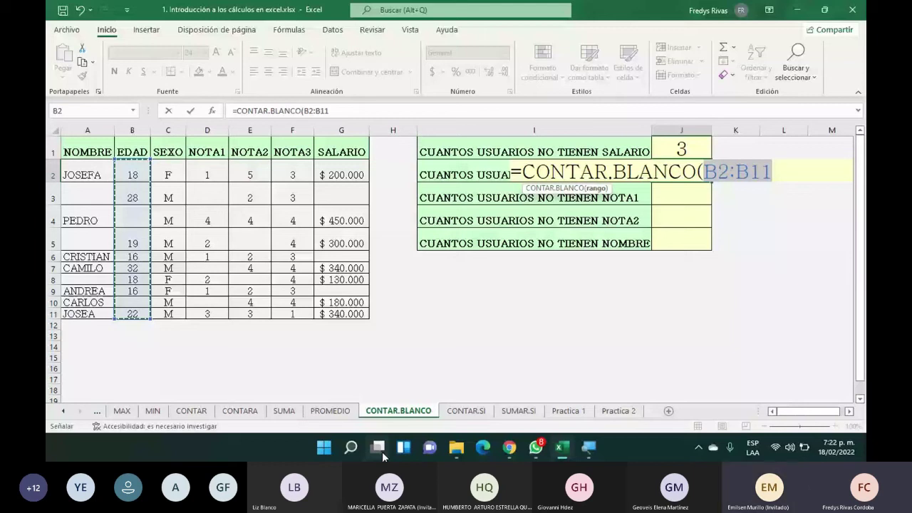
key(Return)
Step: Enter the formula =CONTAR.BLANCO(D2:D11) in J3 to count the users without NOTA1
text(=)
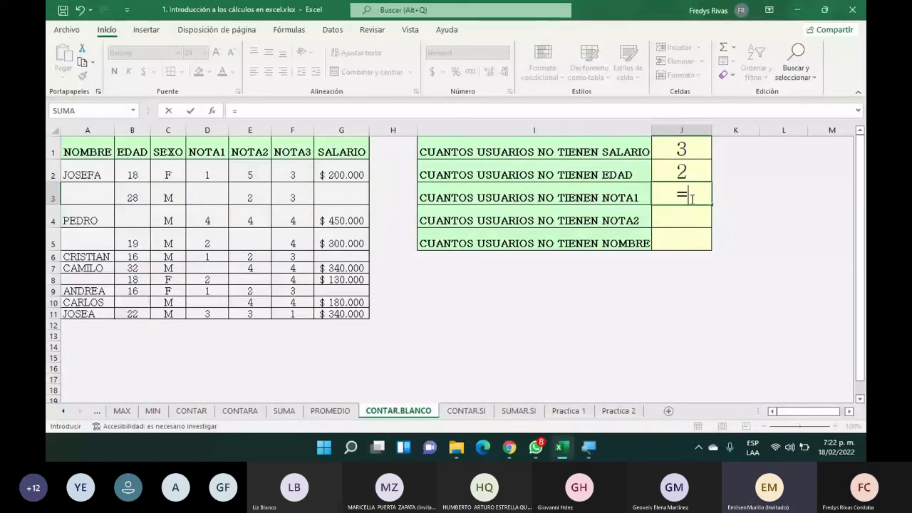
text(CONTAR.BLANCO()
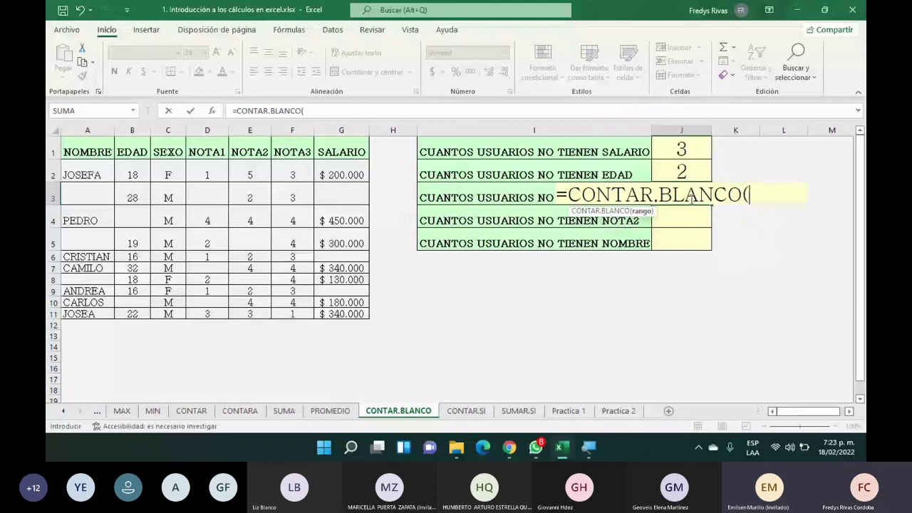
drag(206, 175, 207, 312)
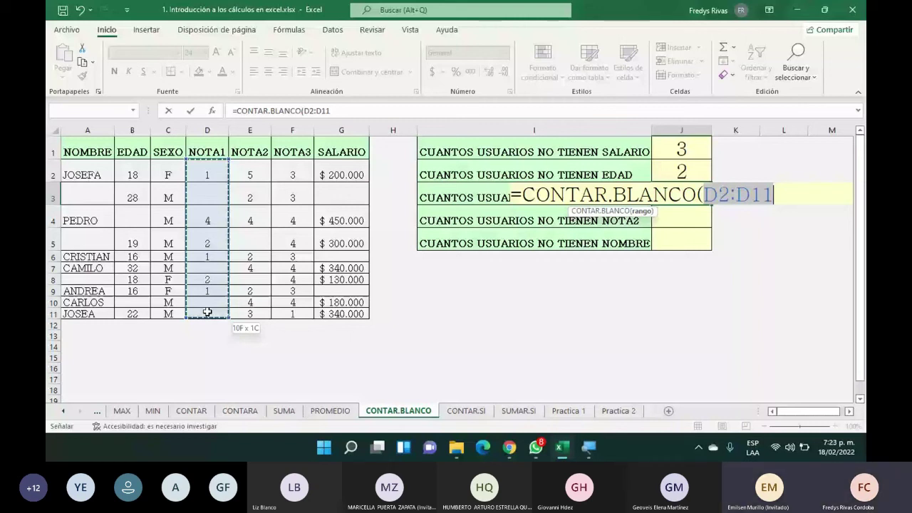
key(Return)
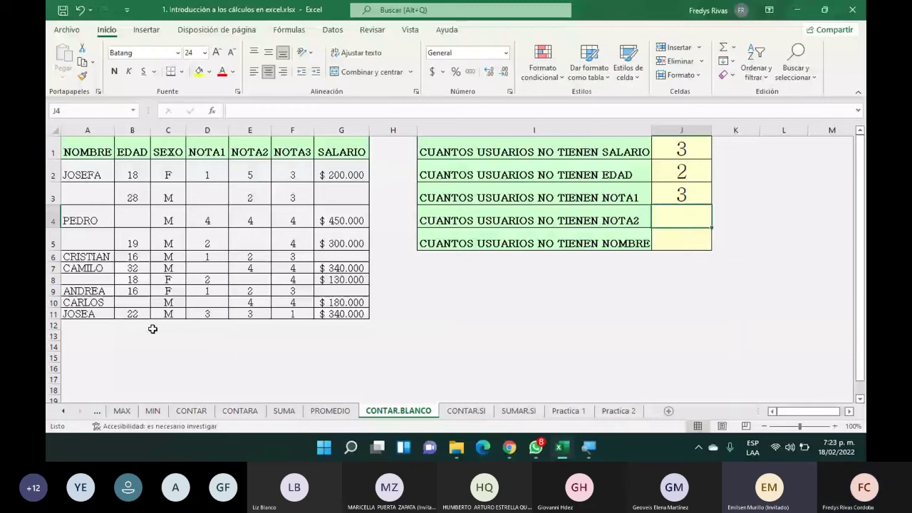
Step: Enter the formula =CONTAR.BLANCO(E2:E11) in J4 to count the users without NOTA2
text(=CONTAR.BLANCO()
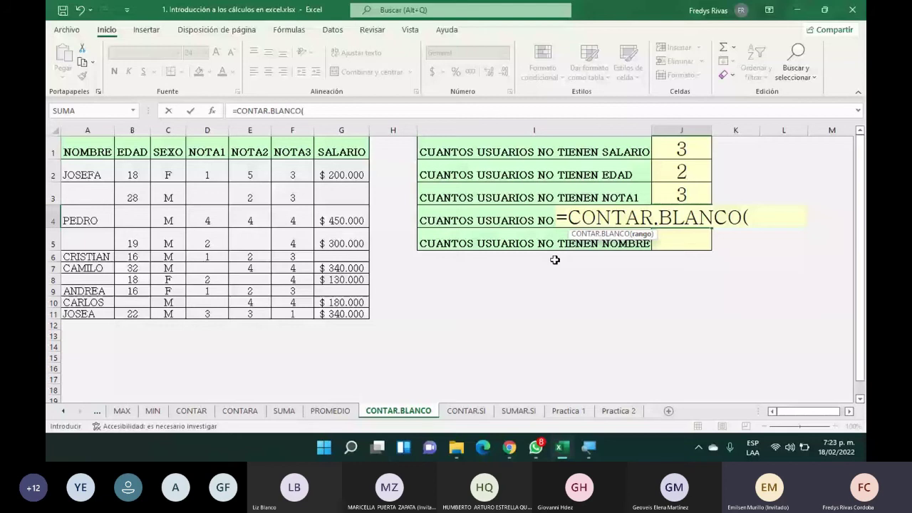
drag(250, 175, 255, 315)
key(Return)
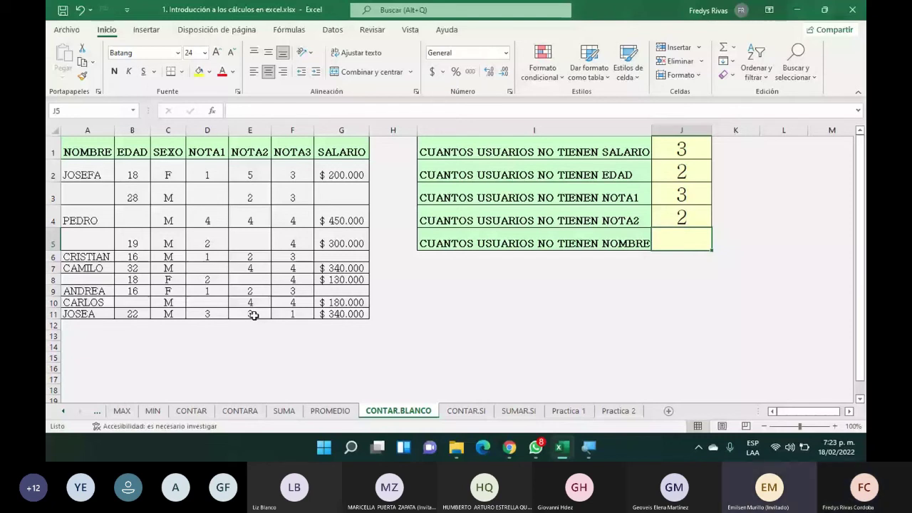
Step: Enter the formula =CONTAR.BLANCO(A2:A11) in J5 to count the users without NOMBRE
text(=)
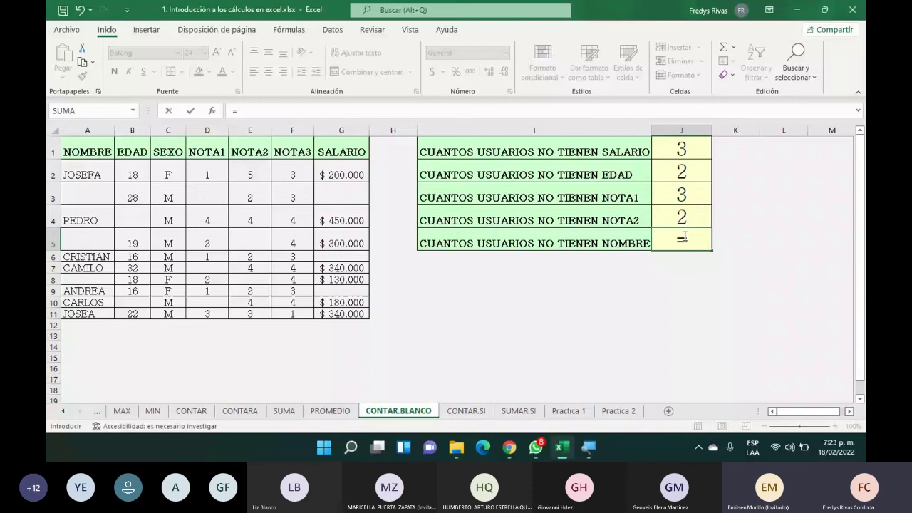
text(CONTAR.BLANCO()
drag(86, 174, 101, 317)
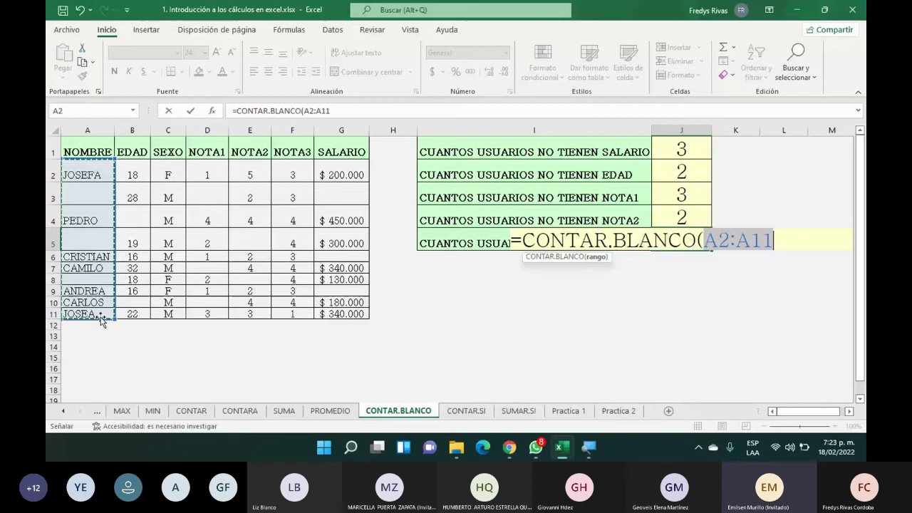
key(Return)
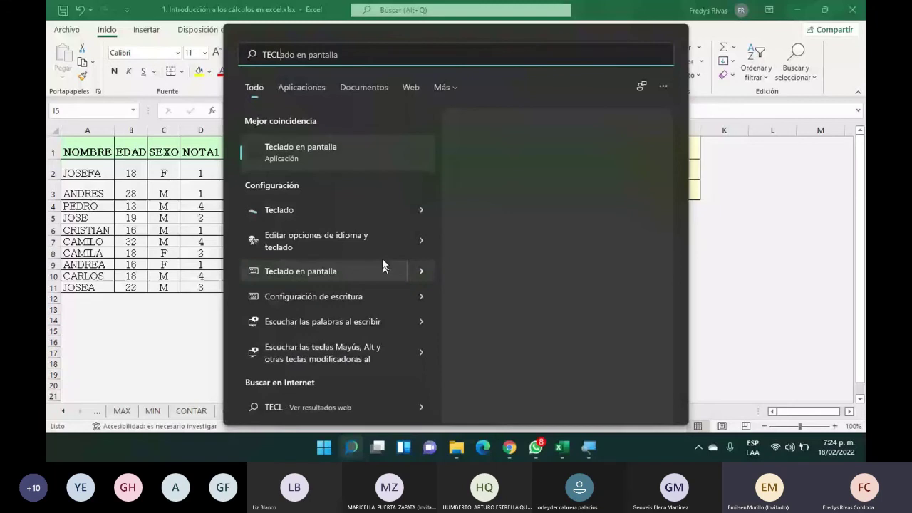
Step: Launch the Windows on-screen keyboard (Teclado en pantalla) and move it clear of the CONTAR.SI sheet's tables
key(Return)
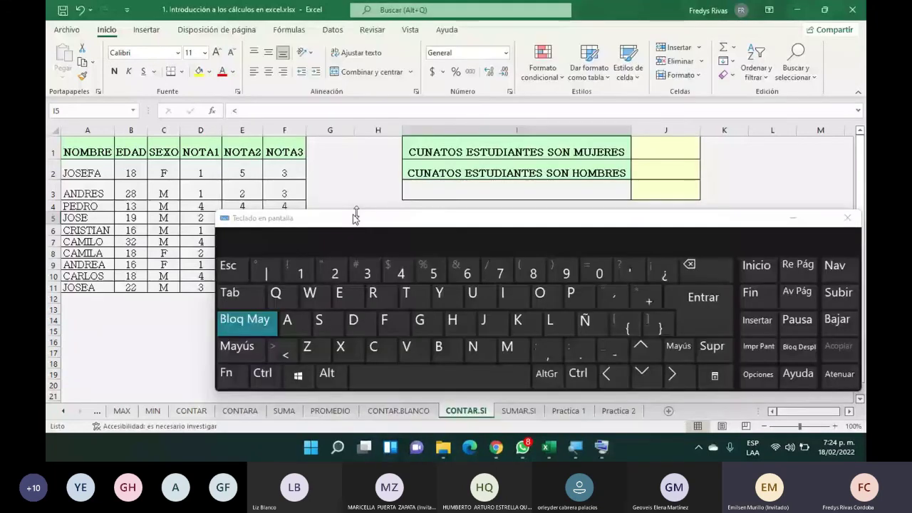
drag(254, 218, 717, 220)
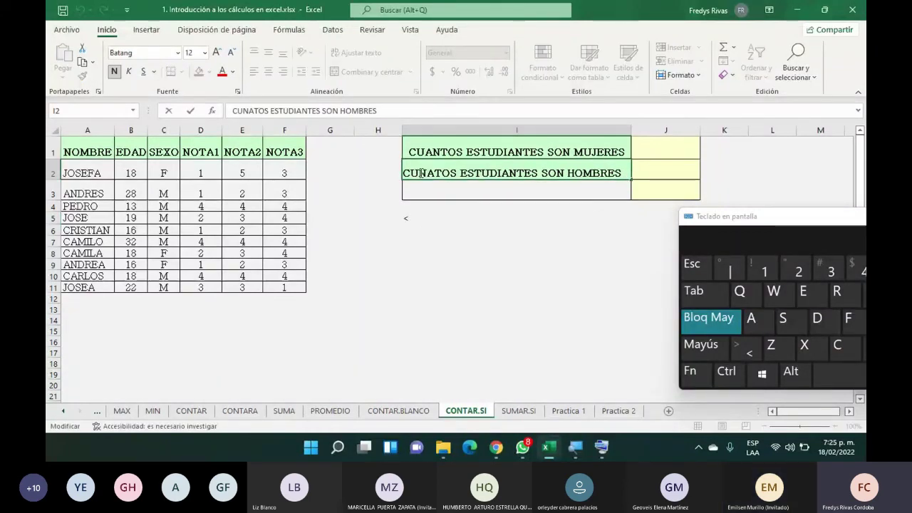
Step: Correct the misspelled label in I2 to CUANTOS ESTUDIANTES SON HOMBRES and go to result cell J1
click(396, 173)
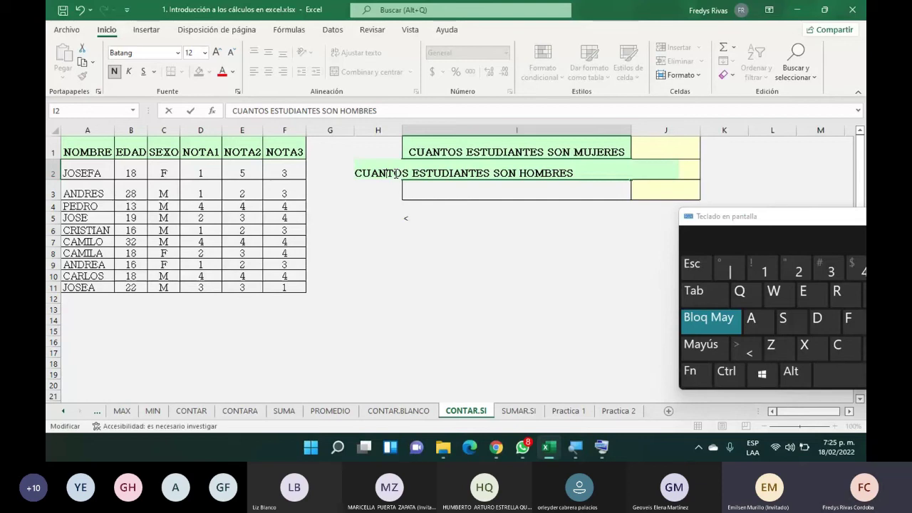
click(655, 152)
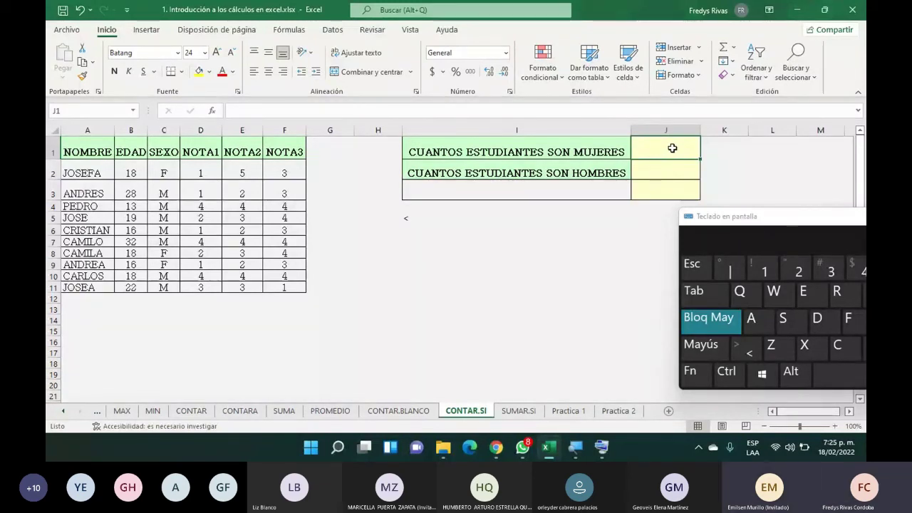
Step: Enter the formula =CONTAR.SI(C2:C11;"F") in J1 to count the female students
text(=CONT)
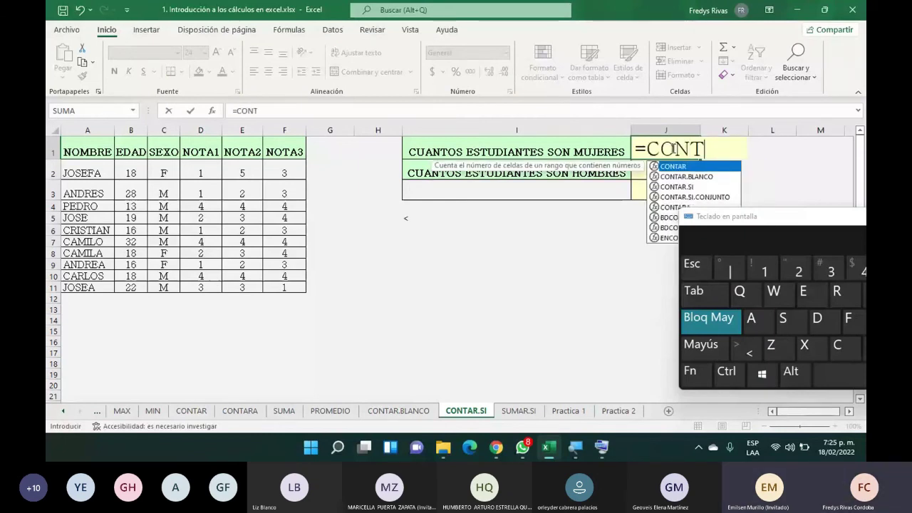
text(AR.)
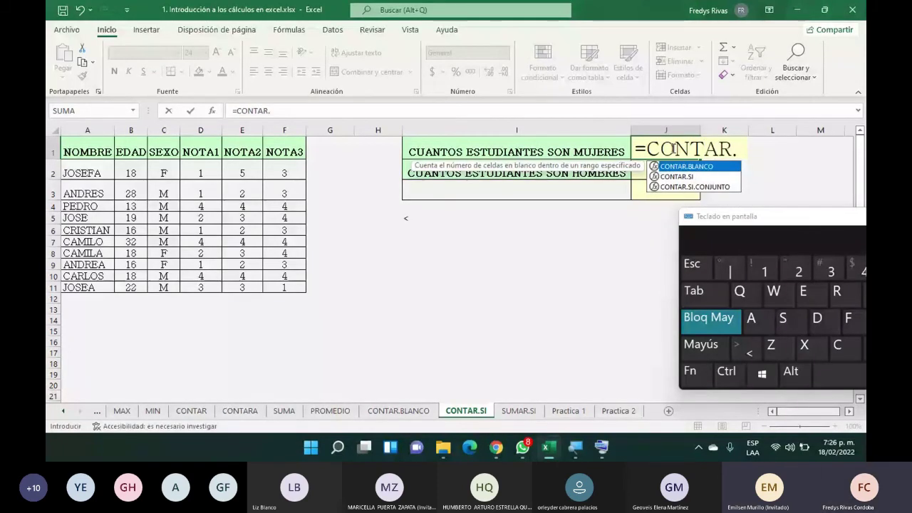
text(SI)
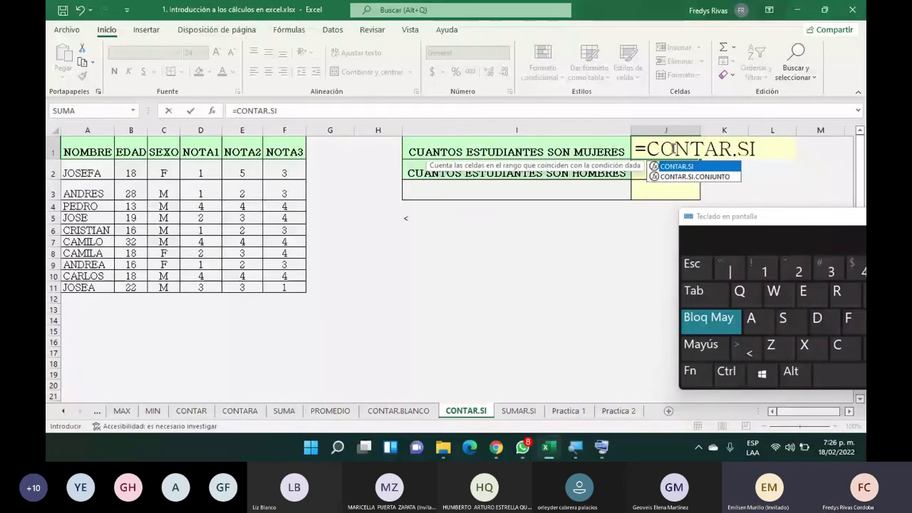
text(()
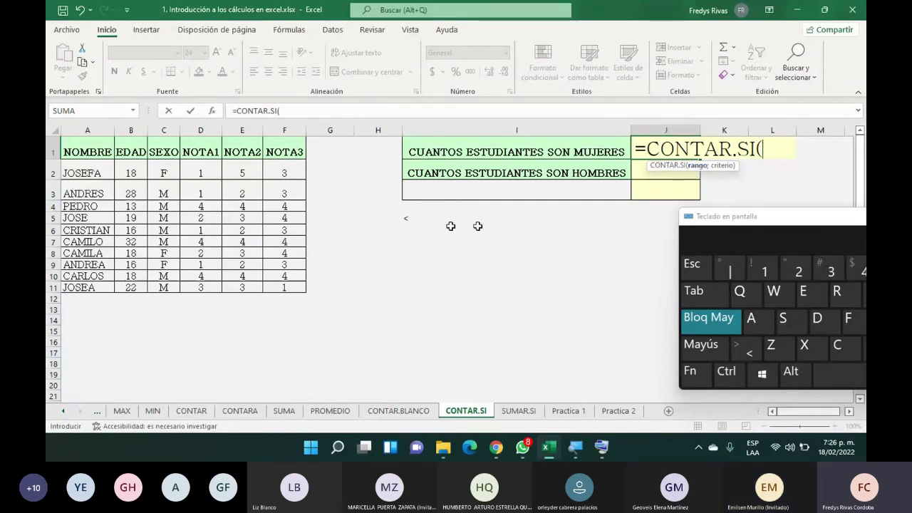
drag(163, 173, 165, 283)
key(shift)
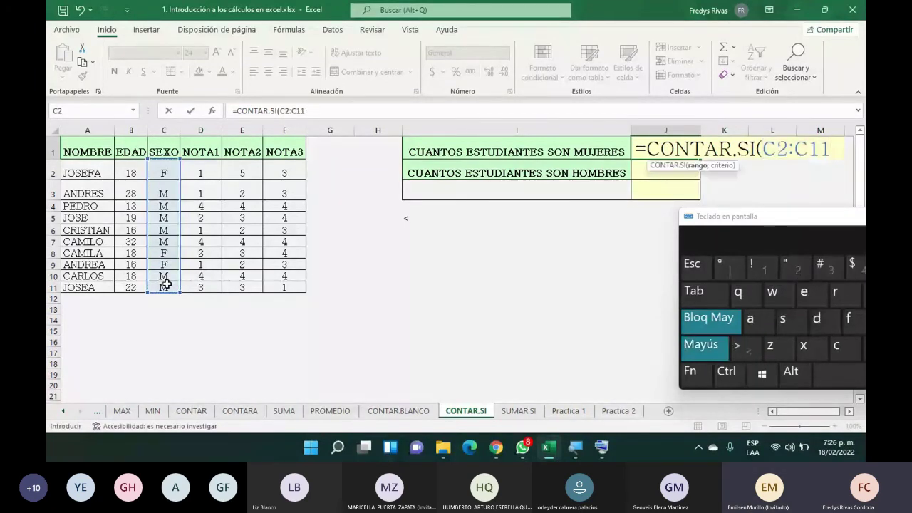
text(;)
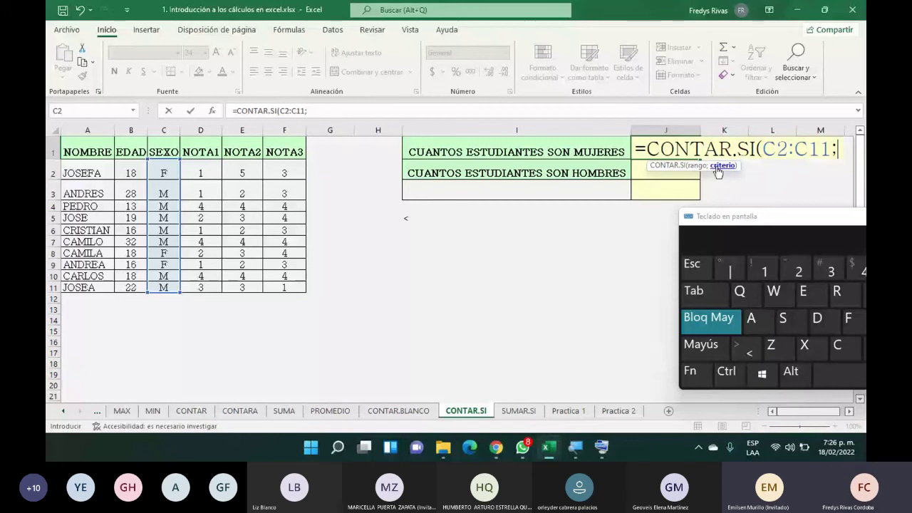
text(")
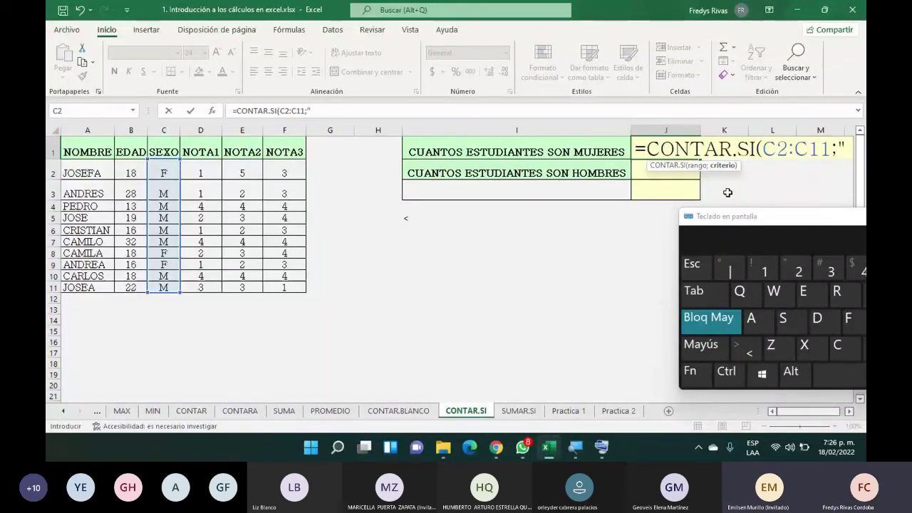
text(F)
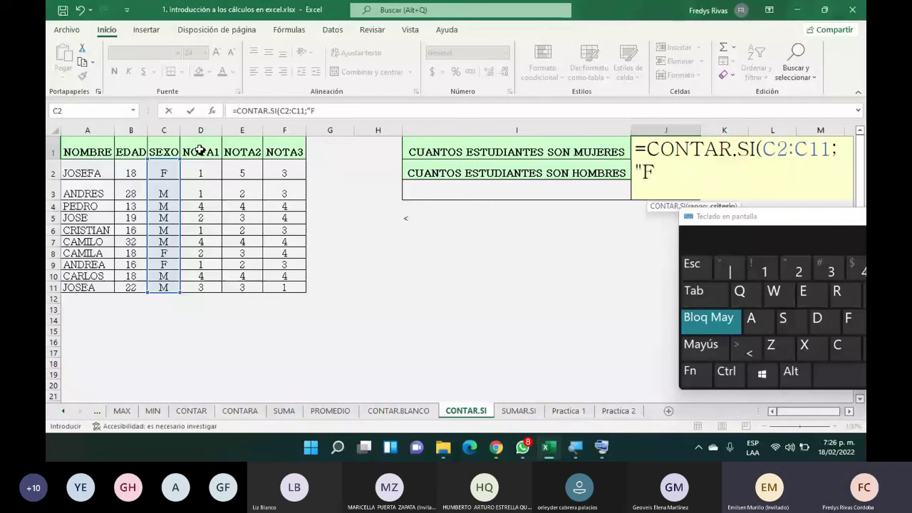
text(")
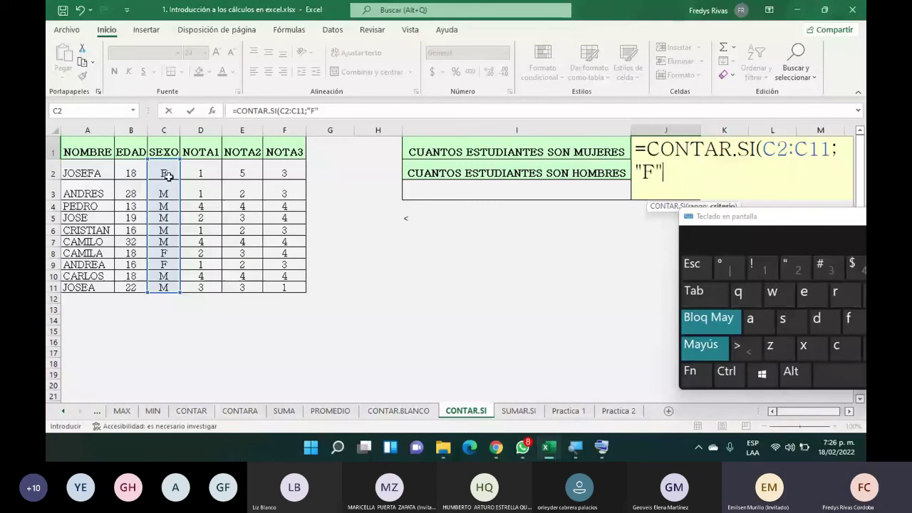
text())
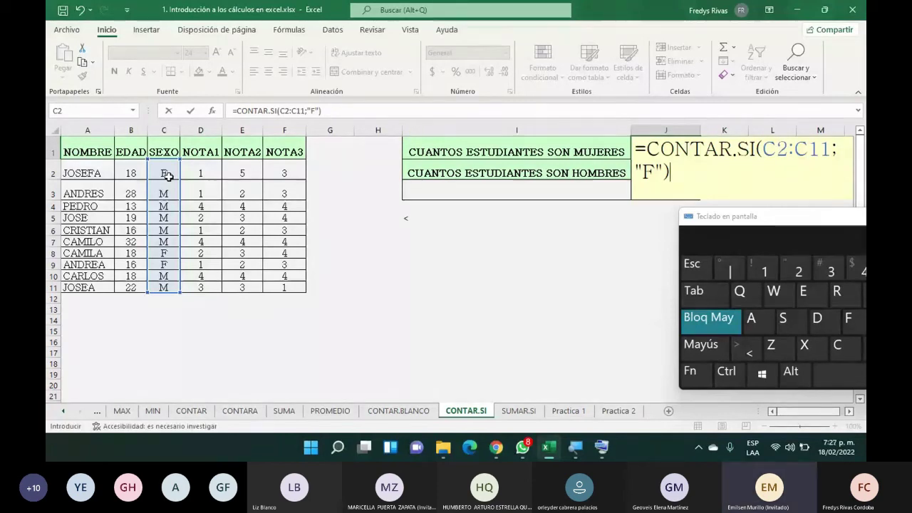
key(Return)
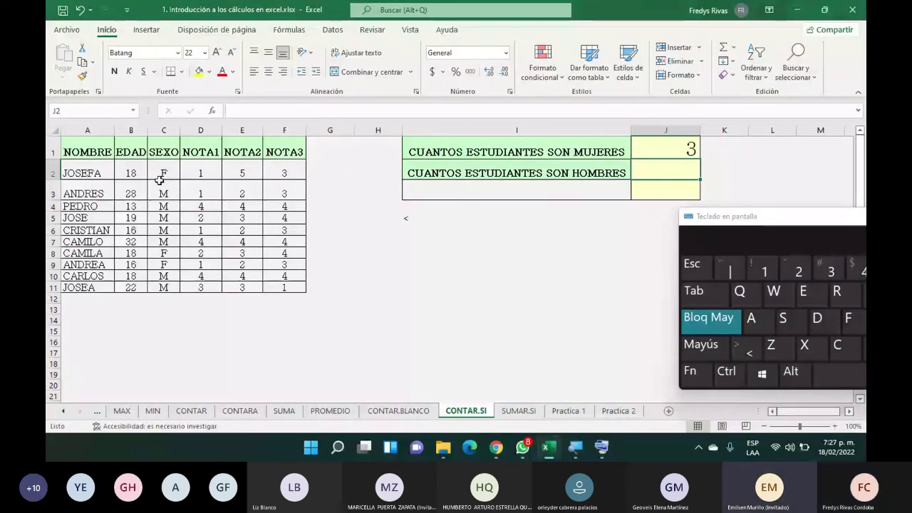
Step: Enter the formula =CONTAR.SI(C2:C11;"M") in J2 to count the male students
text(=)
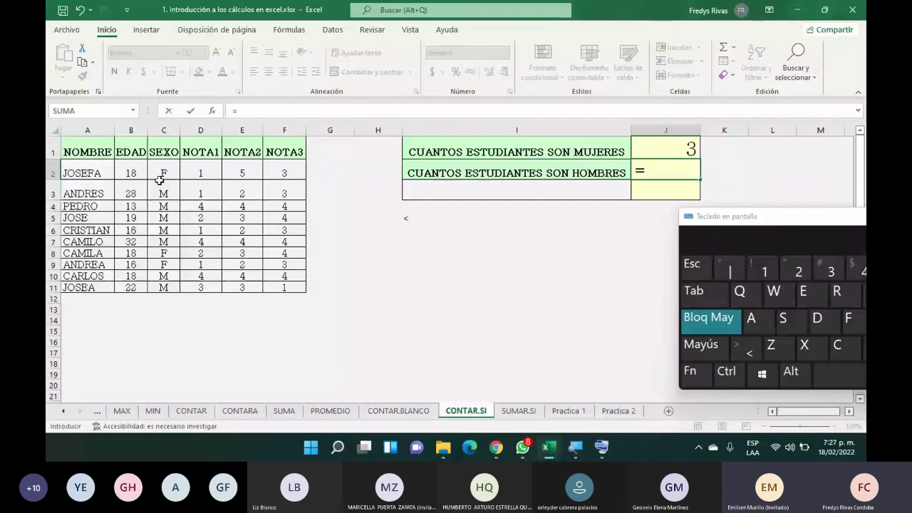
text(CONTAR.SI()
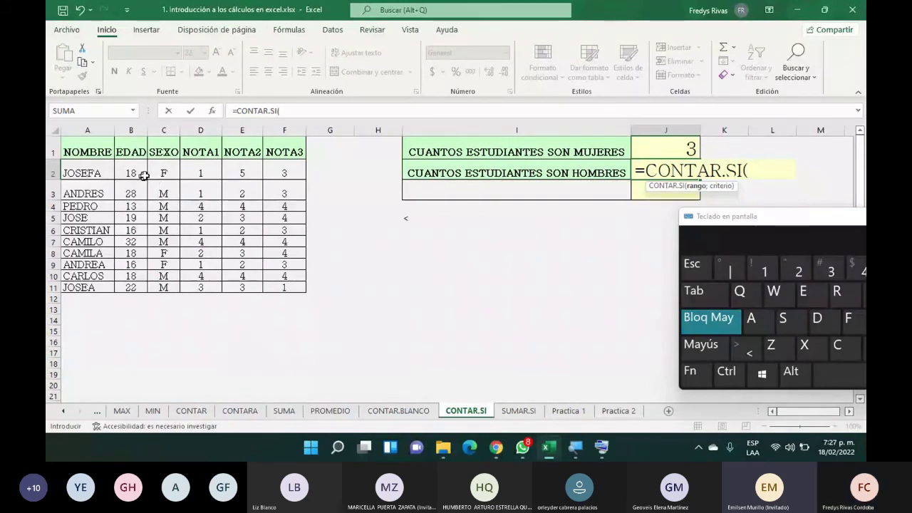
drag(153, 174, 168, 289)
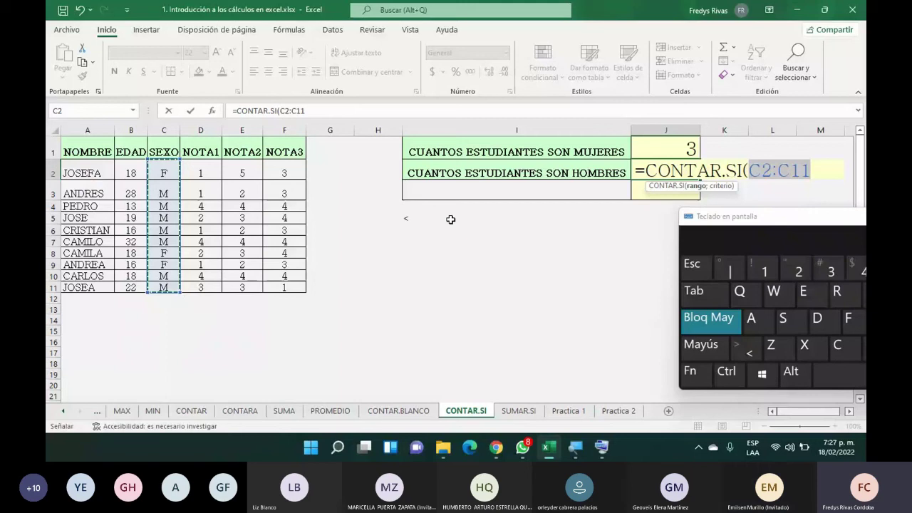
text(;)
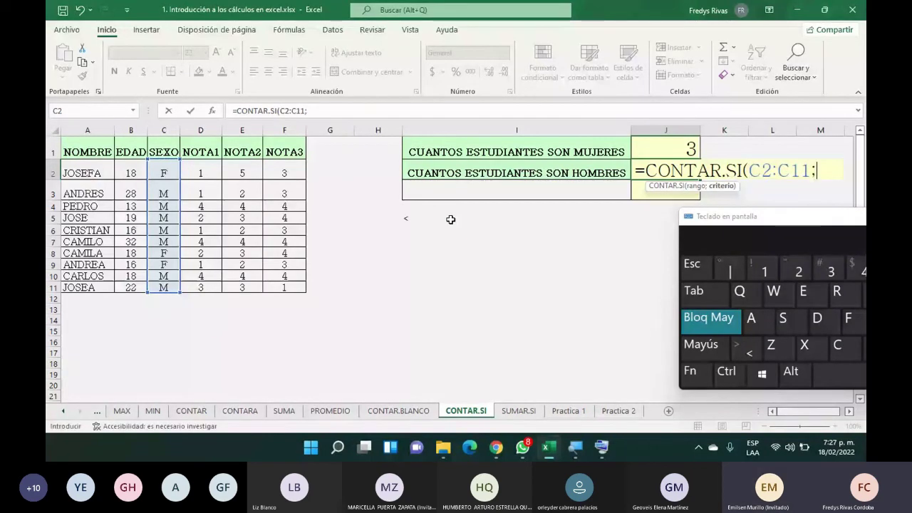
text("M"))
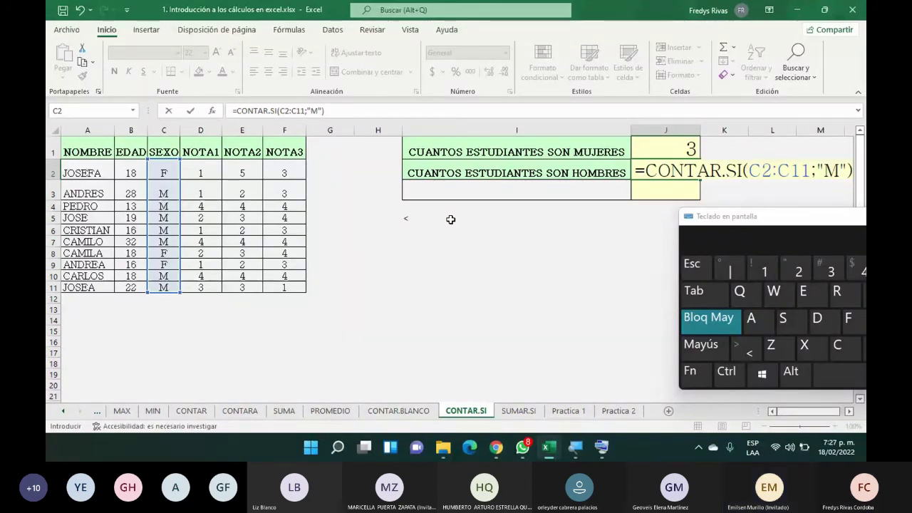
key(Return)
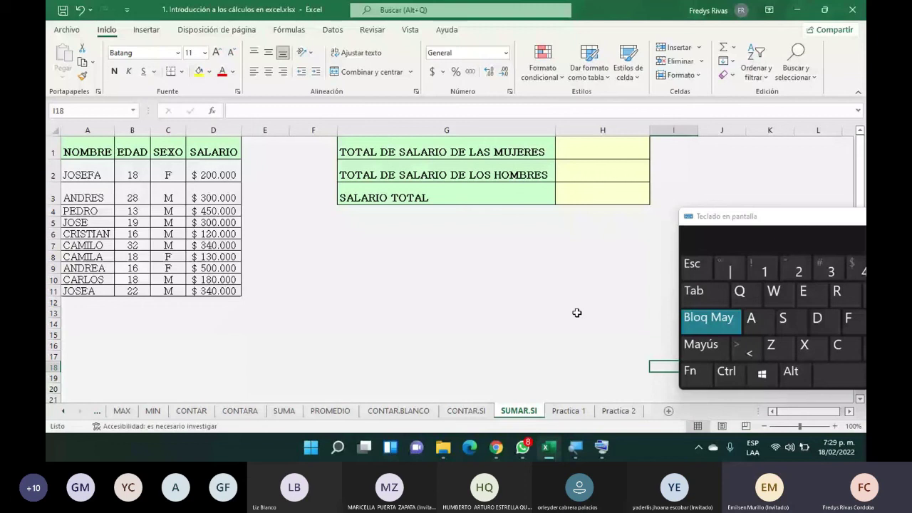
Step: On the SUMAR.SI sheet, enter =SUMAR.SI(C2:C11;"F";D2:D11) in H1 to total the women's salaries
click(600, 150)
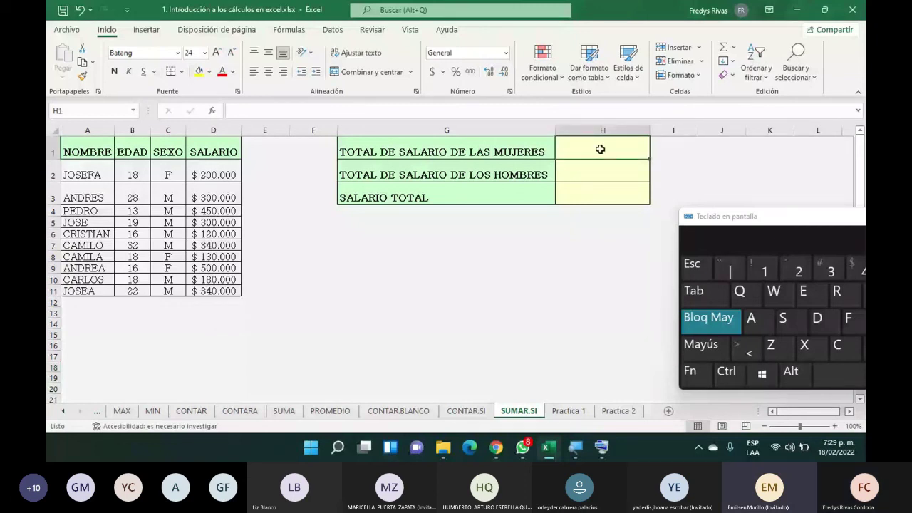
text(=SUMA)
key(Tab)
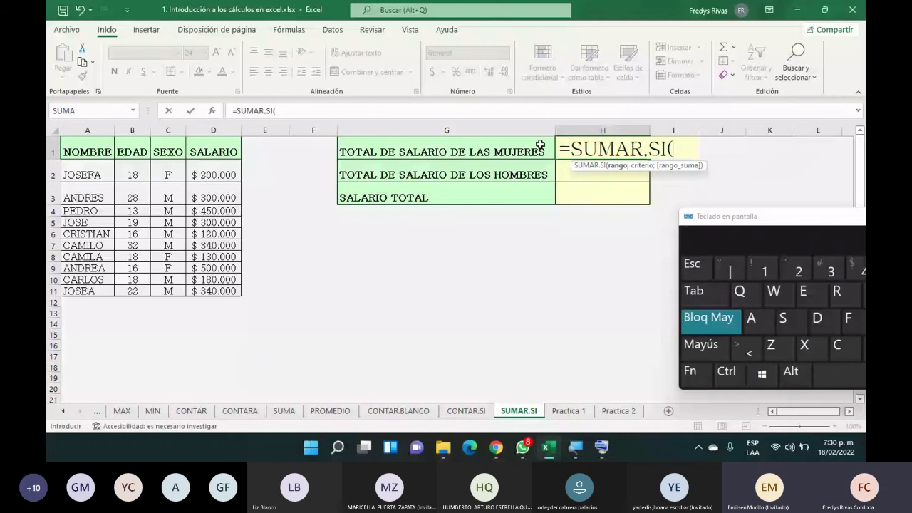
drag(168, 175, 168, 290)
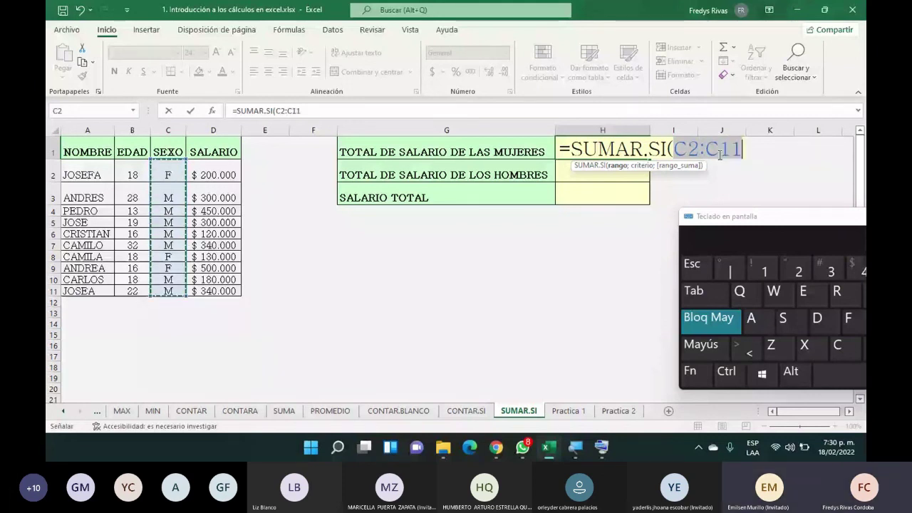
text(;)
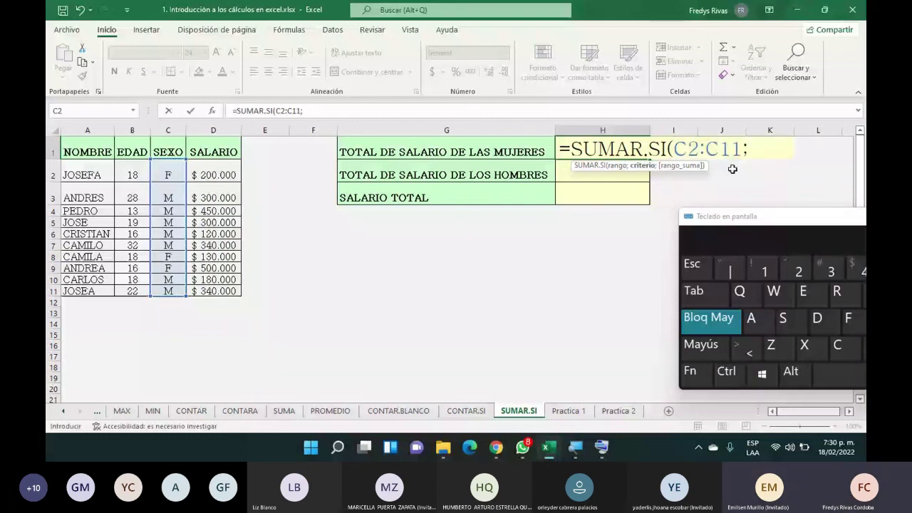
text(")
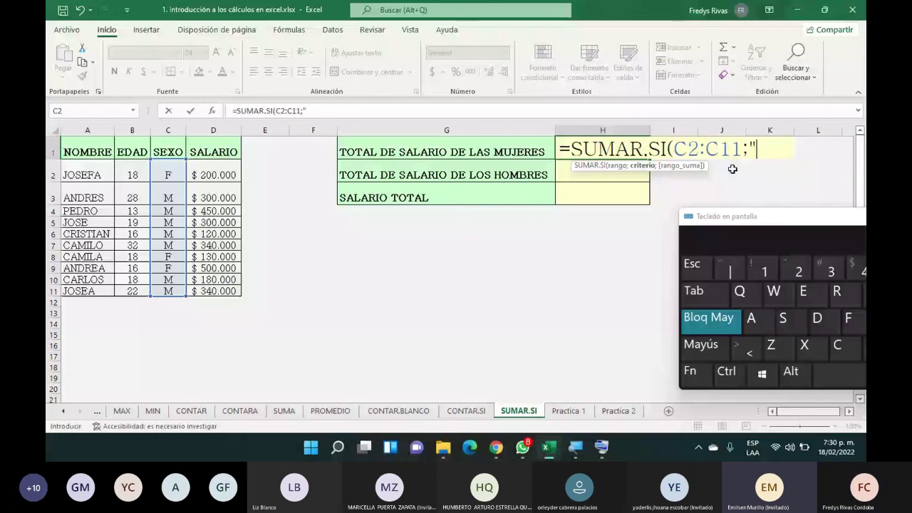
text(F")
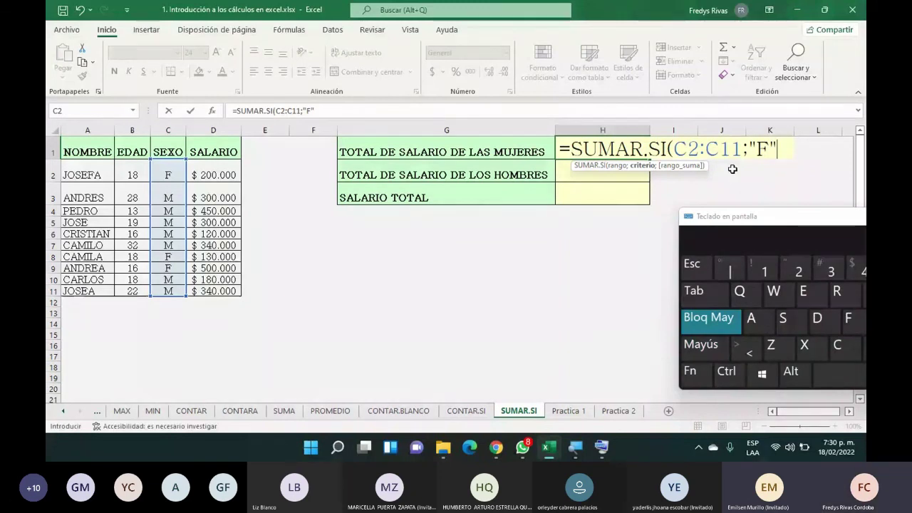
text(;)
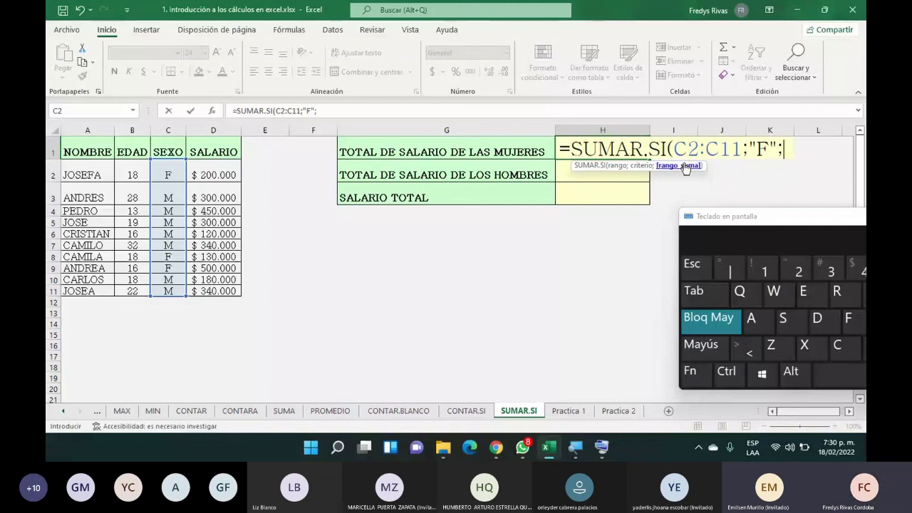
drag(213, 175, 213, 291)
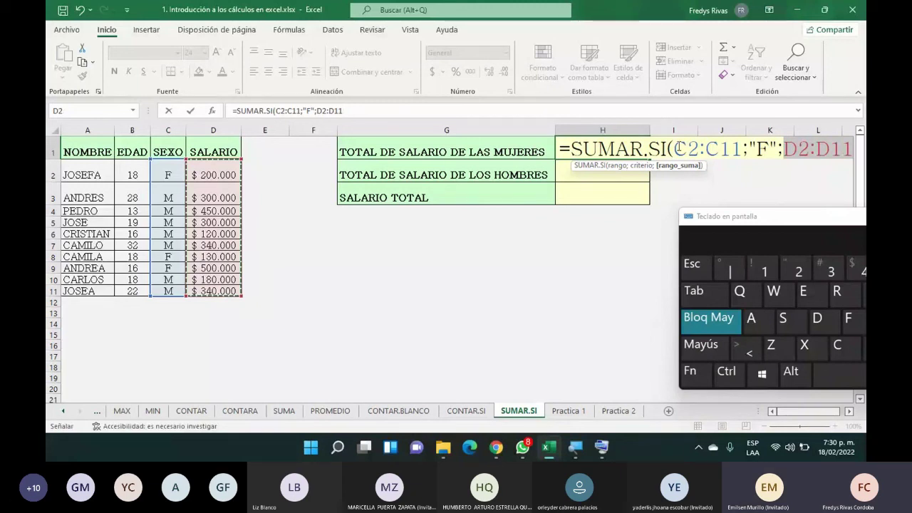
drag(678, 148, 734, 149)
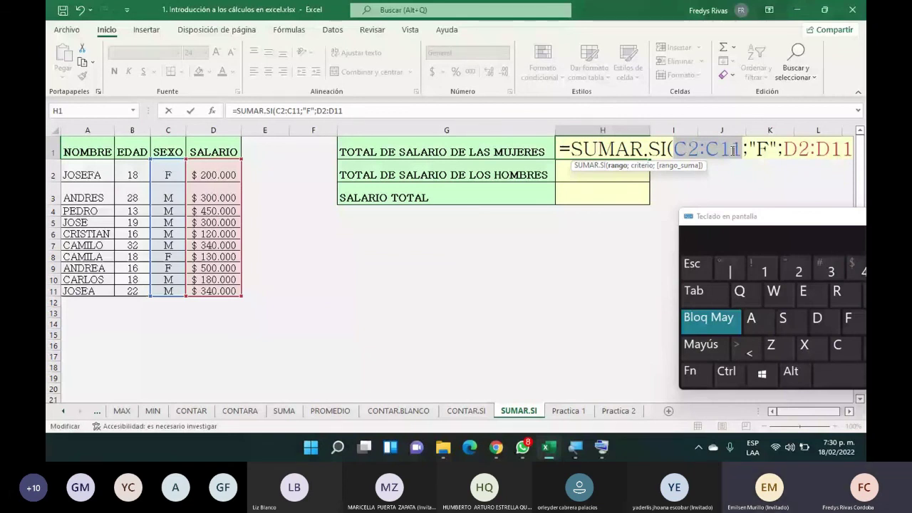
drag(748, 148, 843, 147)
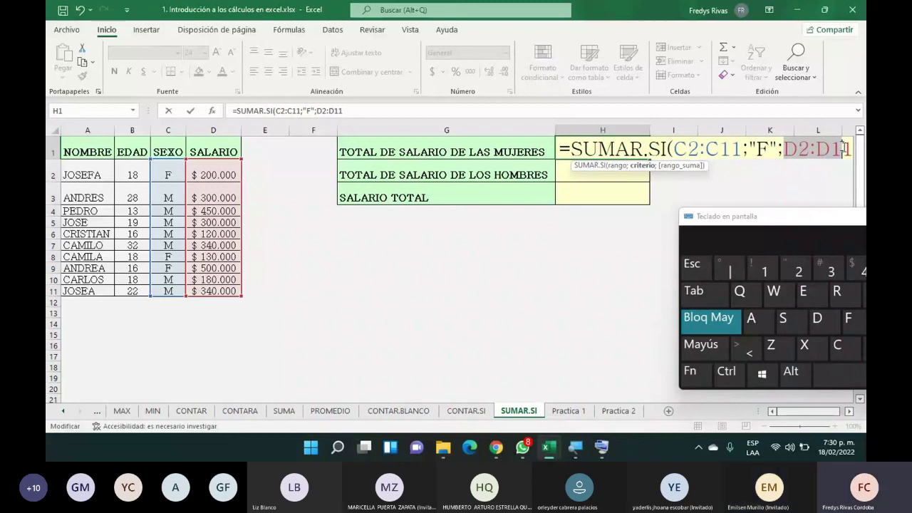
key(Return)
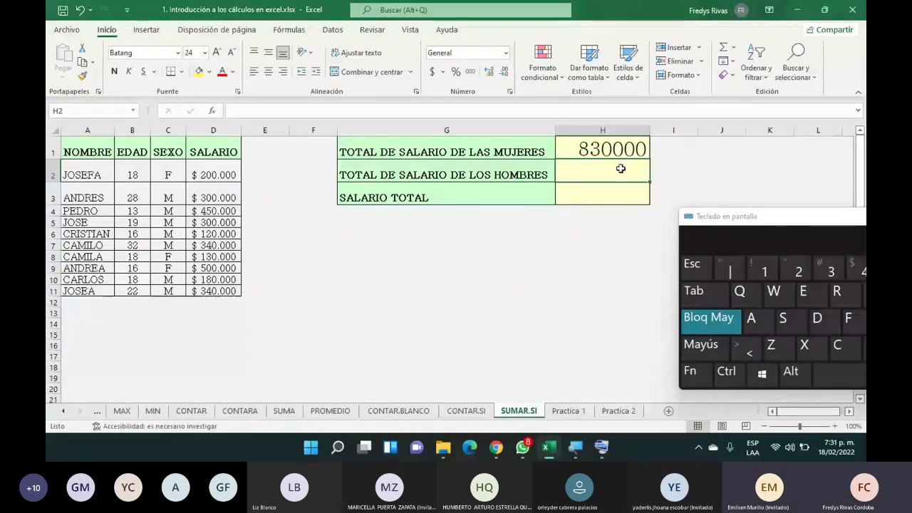
Step: Enter the formula =SUMAR.SI(C2:C11;"M";D2:D11) in H2 to total the men's salaries
text(=SUMAR)
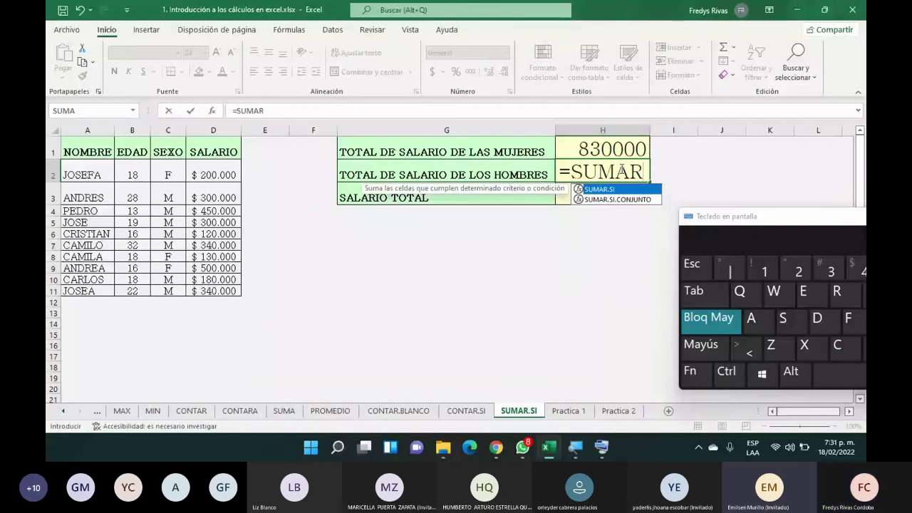
key(Tab)
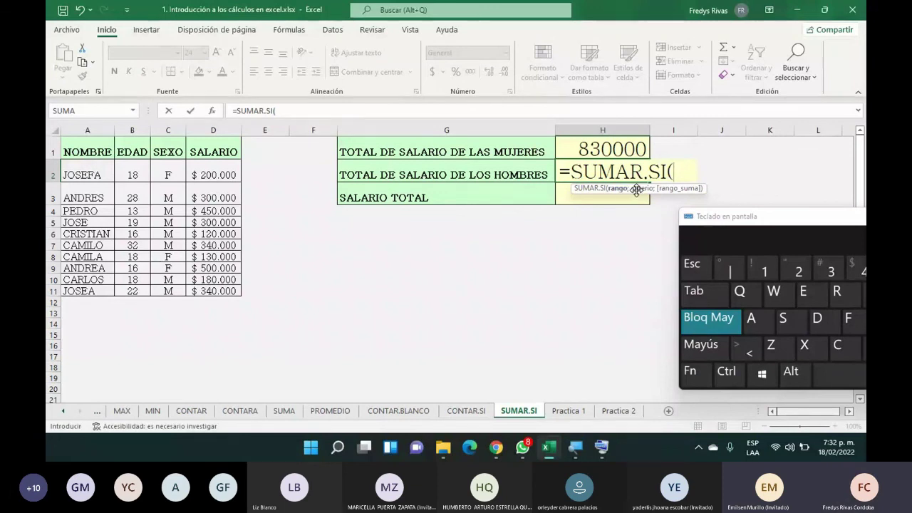
drag(168, 171, 179, 283)
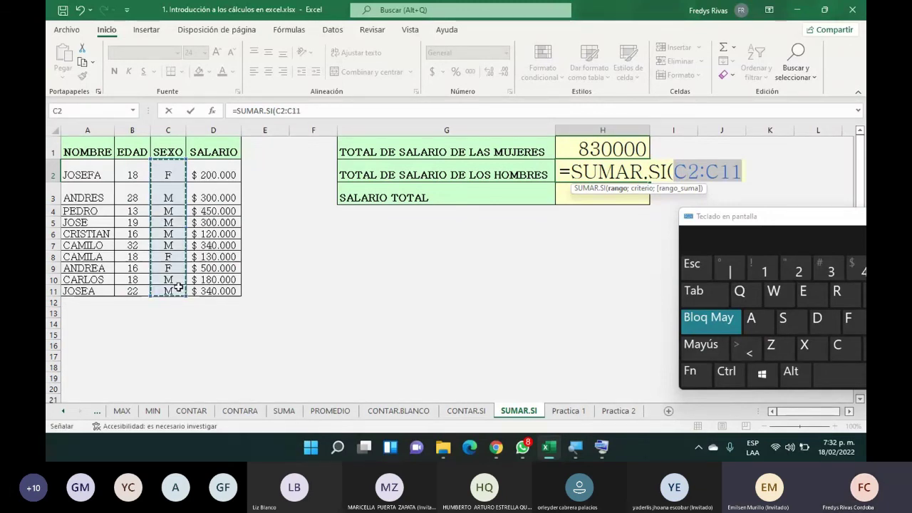
text(;)
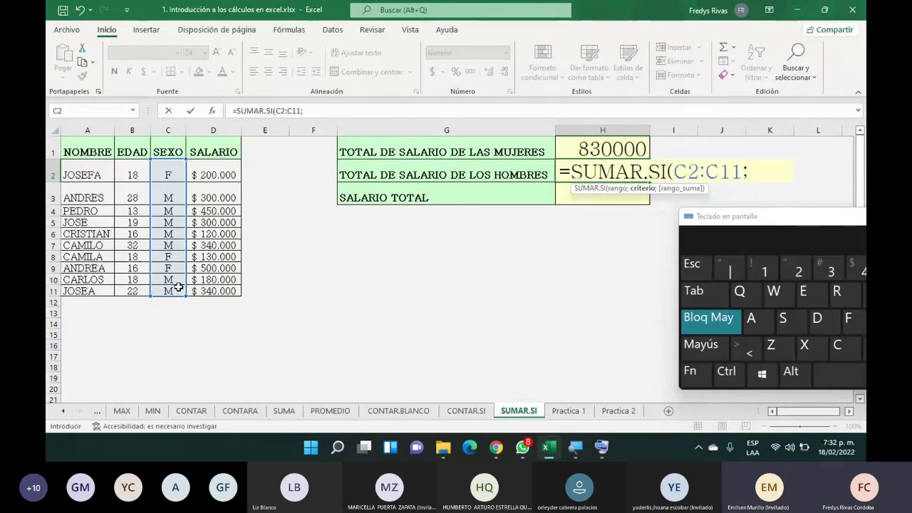
text(")
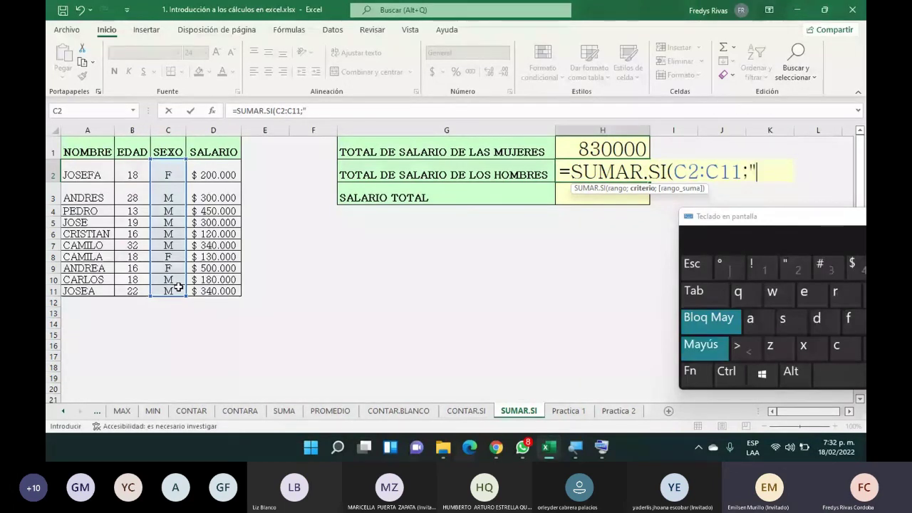
text(M)
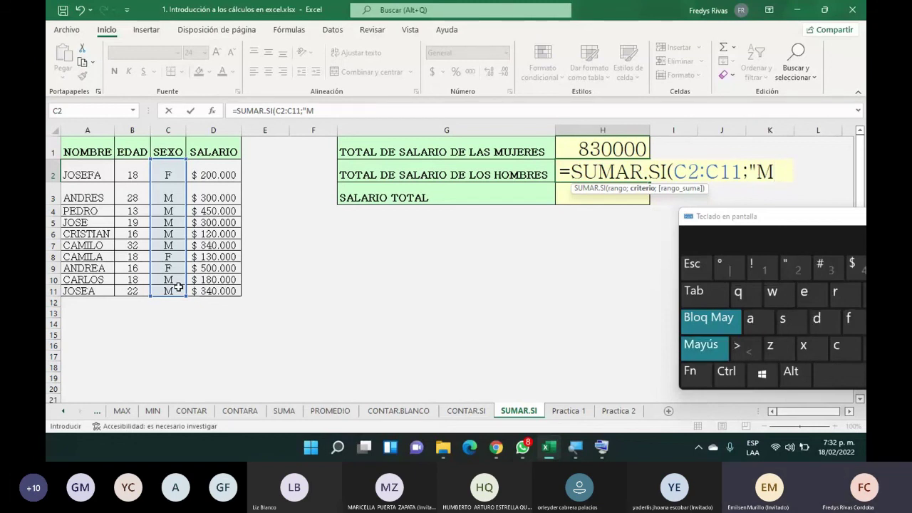
text(")
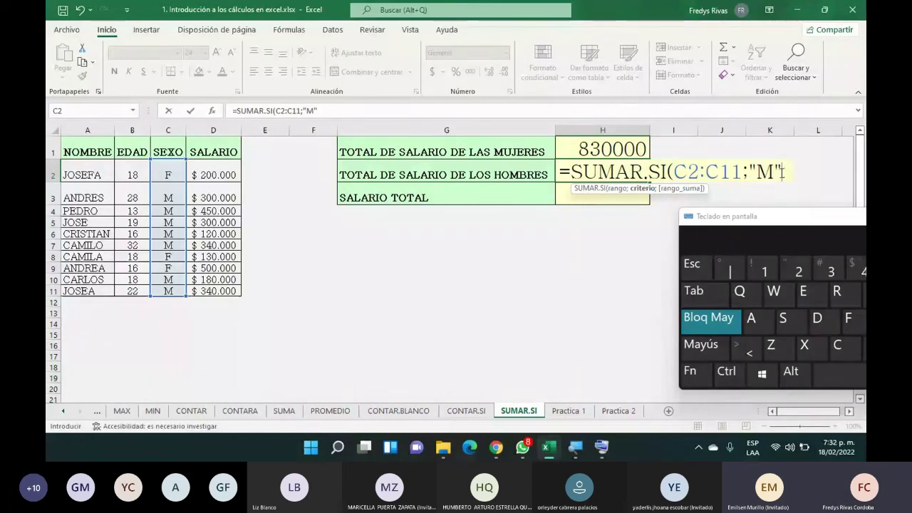
text(;)
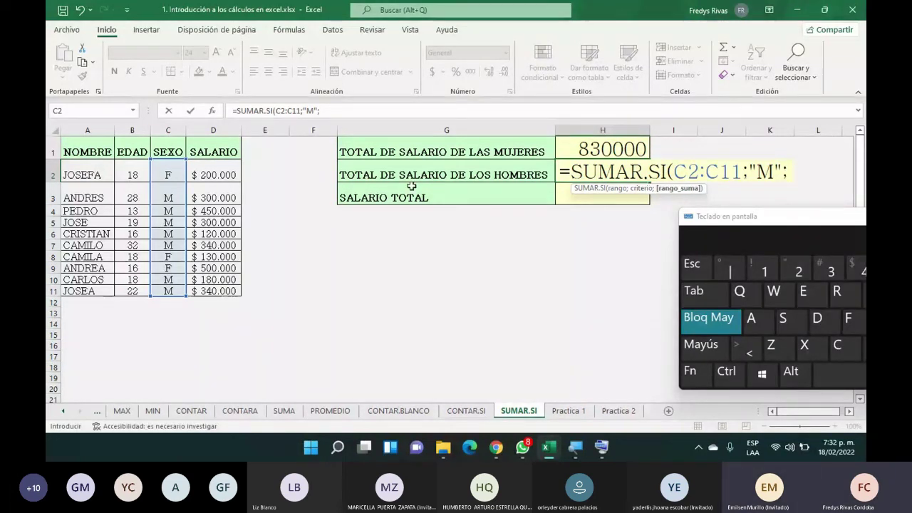
click(223, 175)
drag(224, 175, 230, 287)
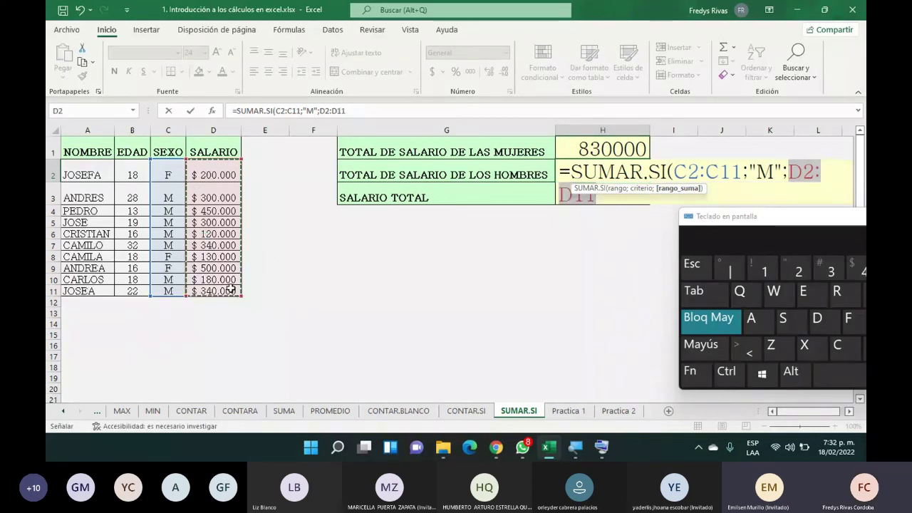
text())
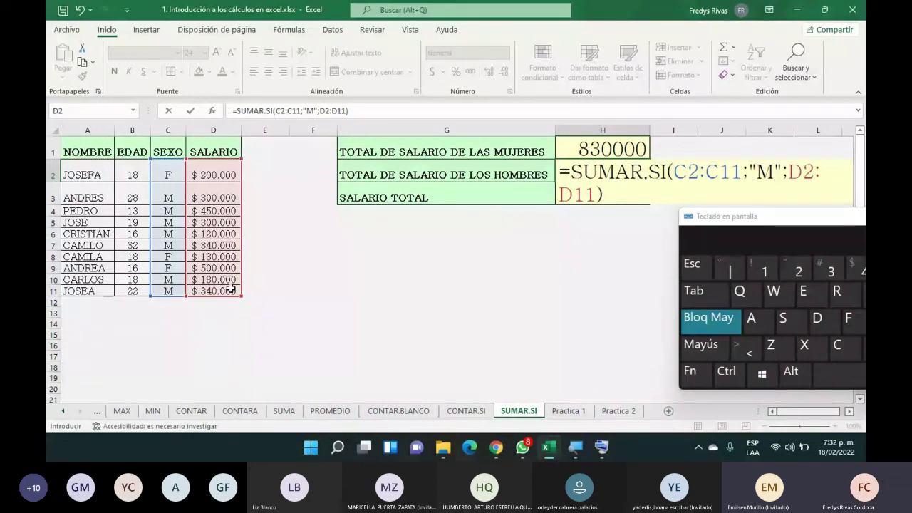
key(Return)
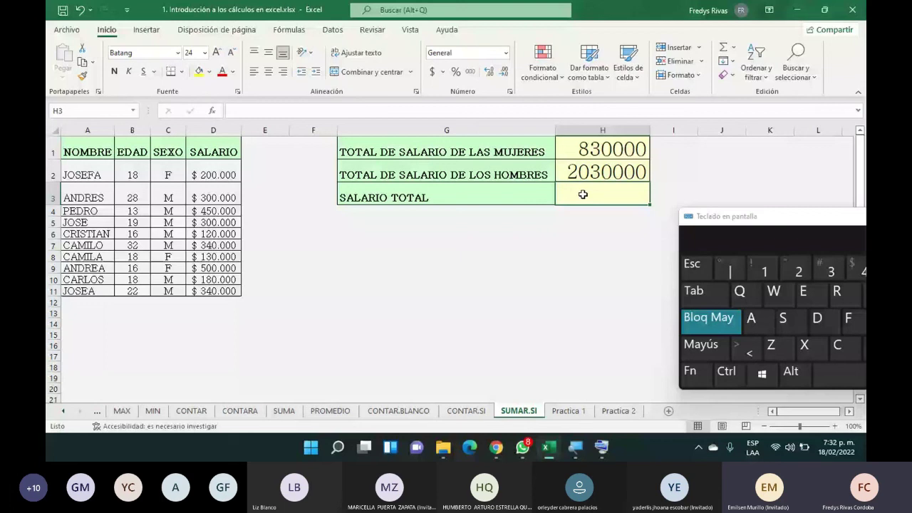
Step: Enter the formula =H1+H2 in H3 to add the women's and men's salary totals
text(=)
click(601, 147)
text(+)
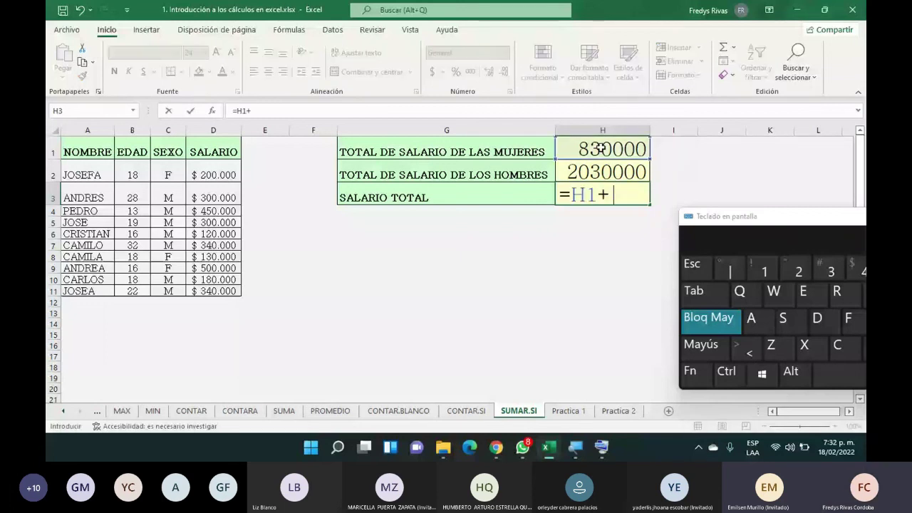
click(604, 172)
key(Return)
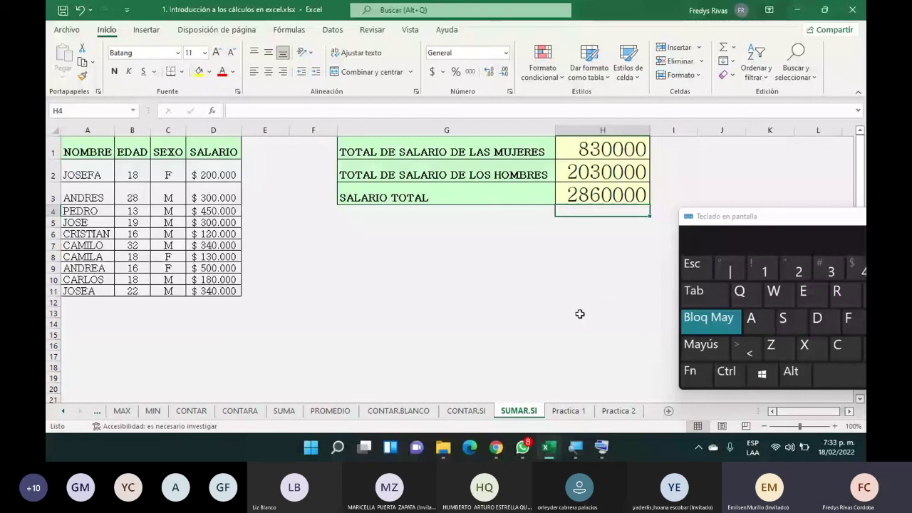
Step: Review the questions and answer cells on the Practica 1 sheet, and the category table and CLASE column on Practica 2
click(568, 411)
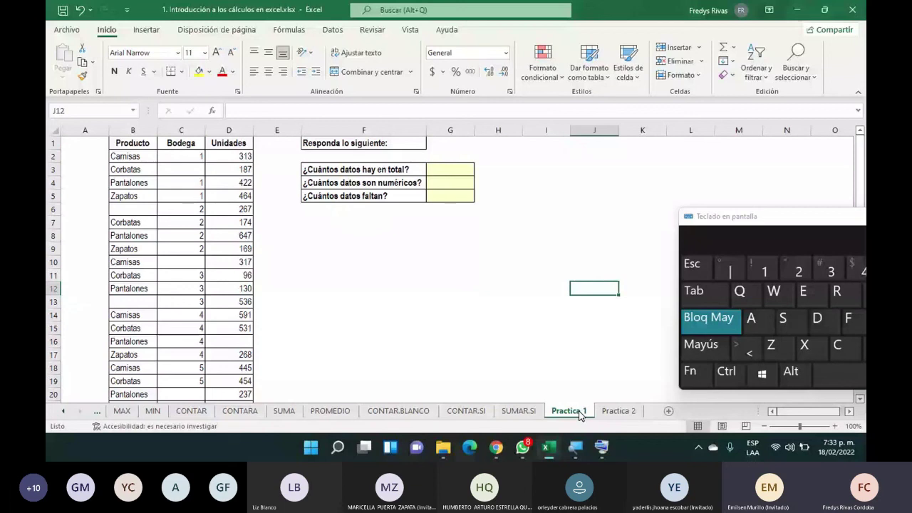
key(ctrl+Page_Down)
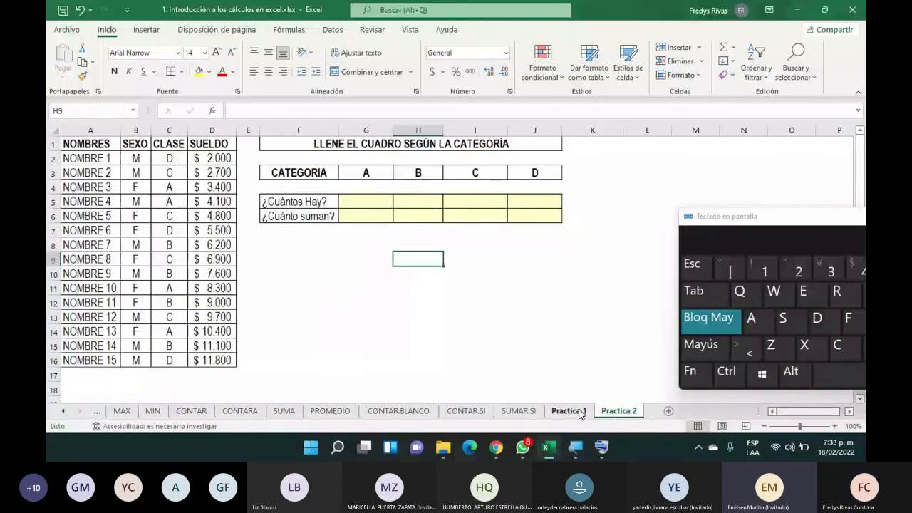
click(580, 412)
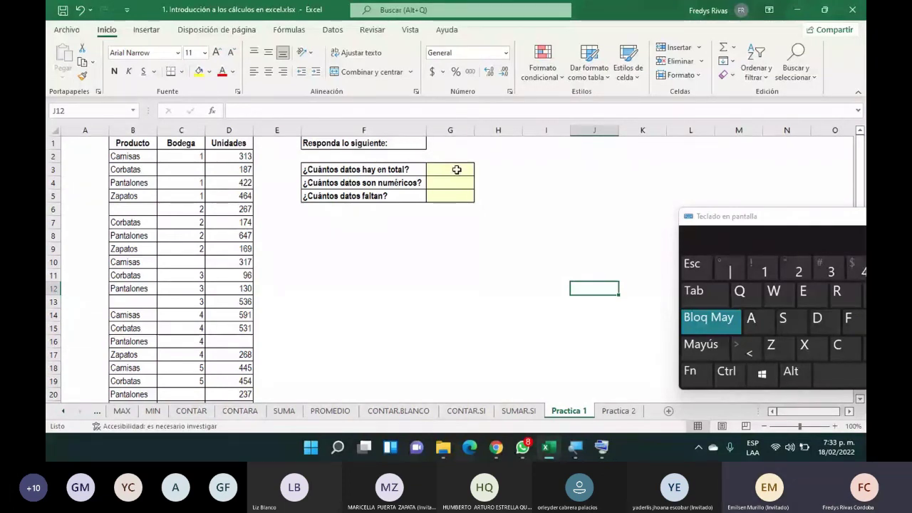
click(456, 170)
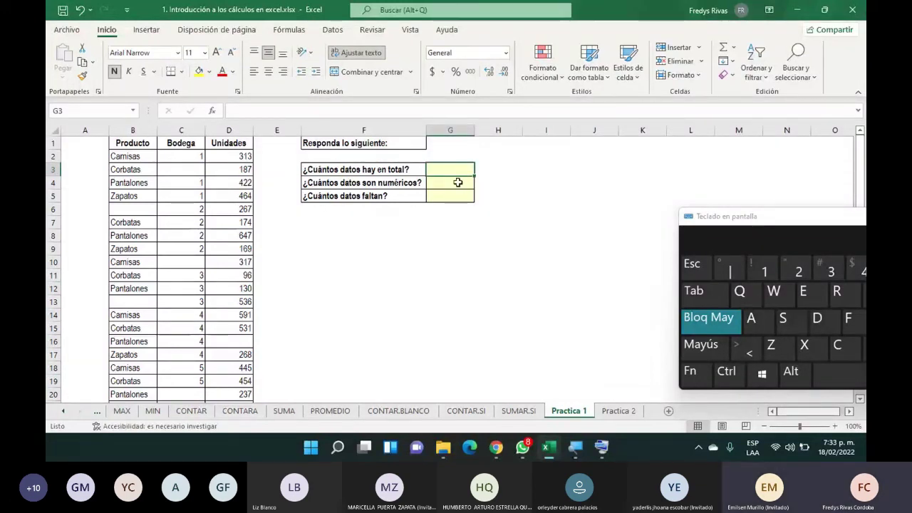
click(457, 182)
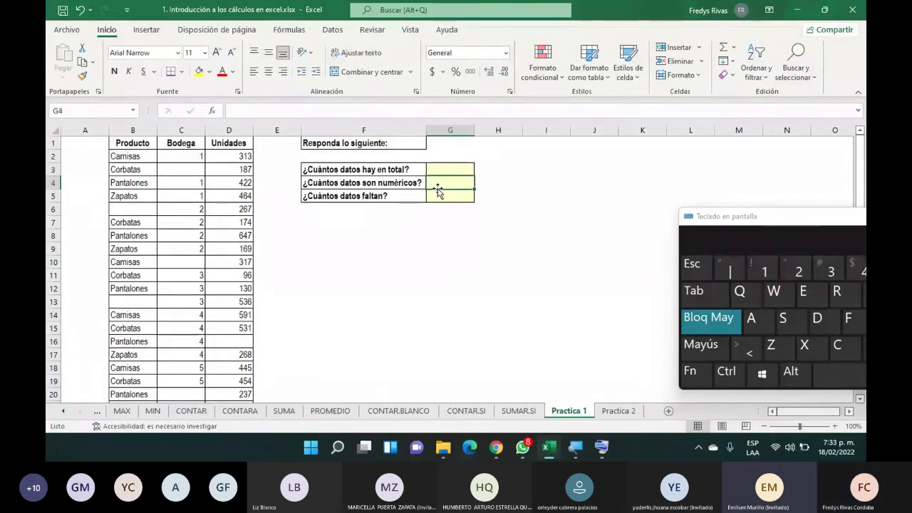
click(449, 195)
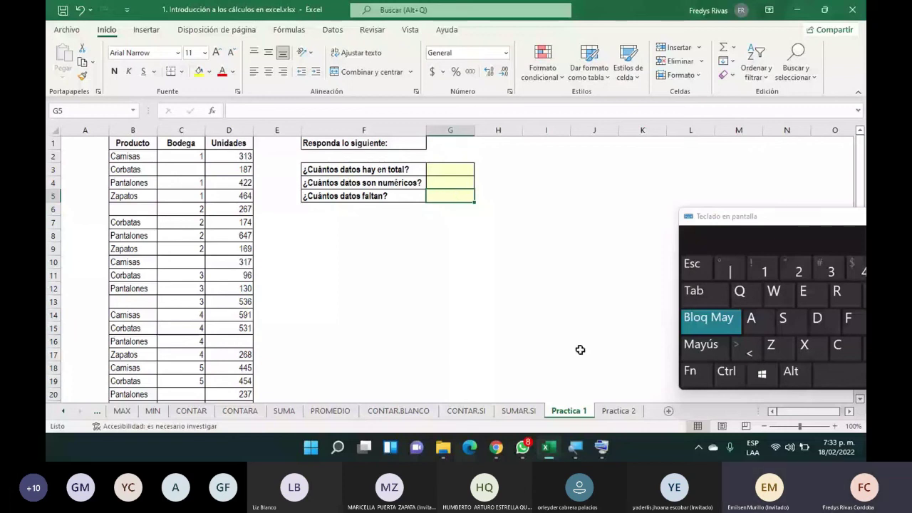
click(618, 411)
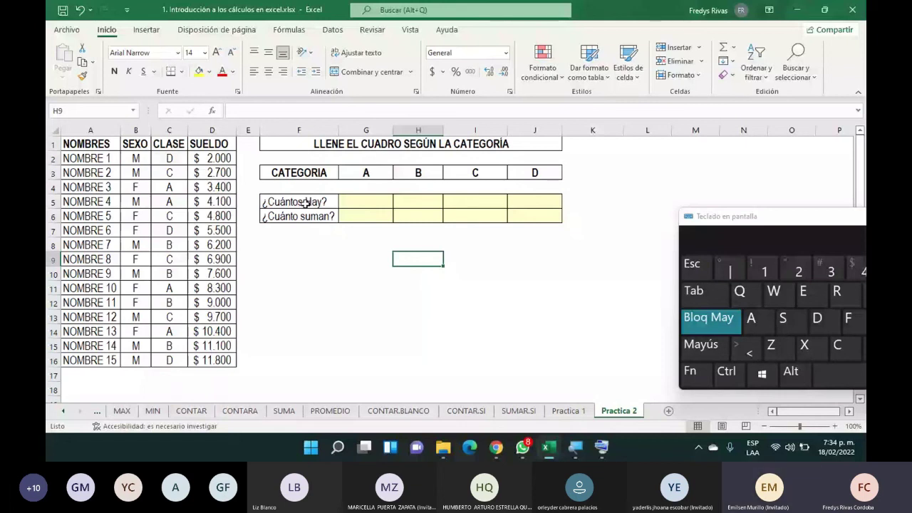
click(365, 173)
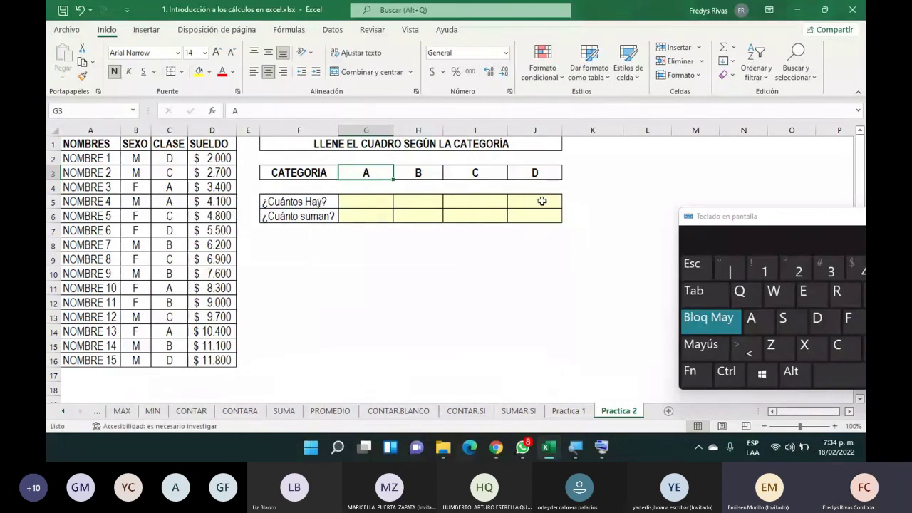
click(169, 158)
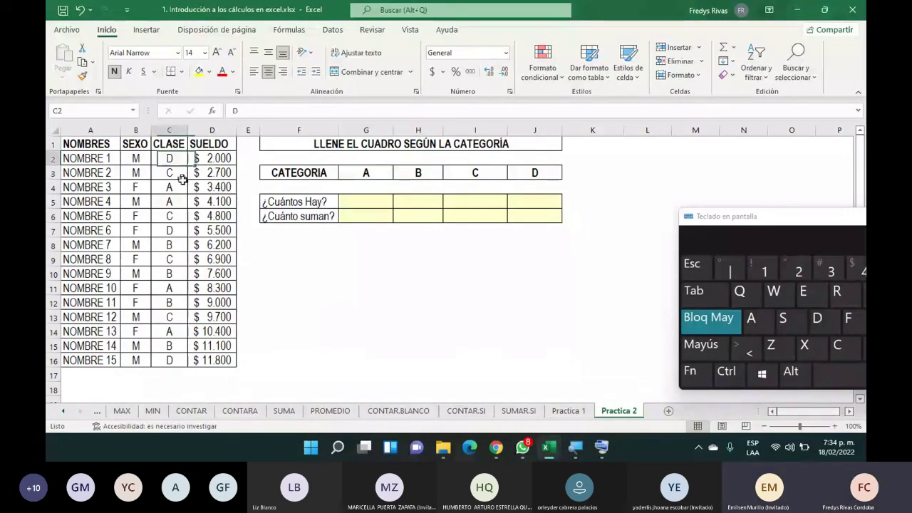
drag(182, 179, 179, 348)
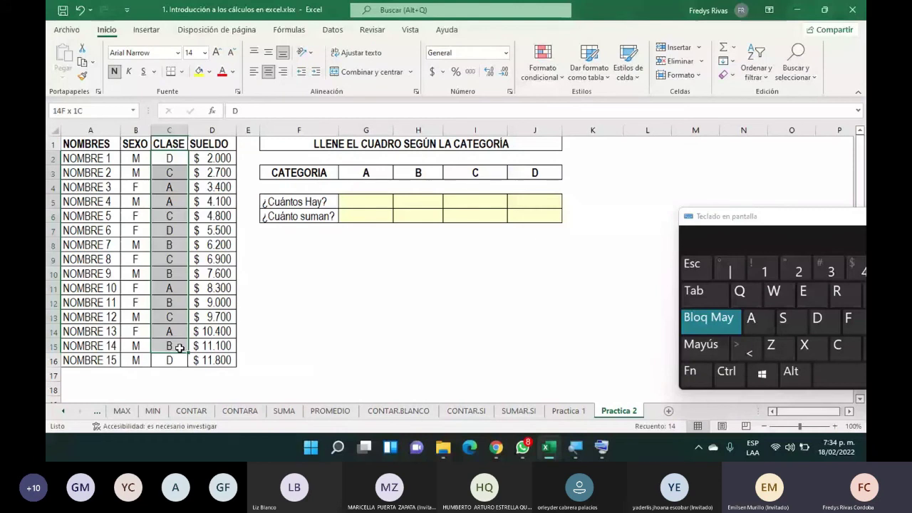
click(313, 217)
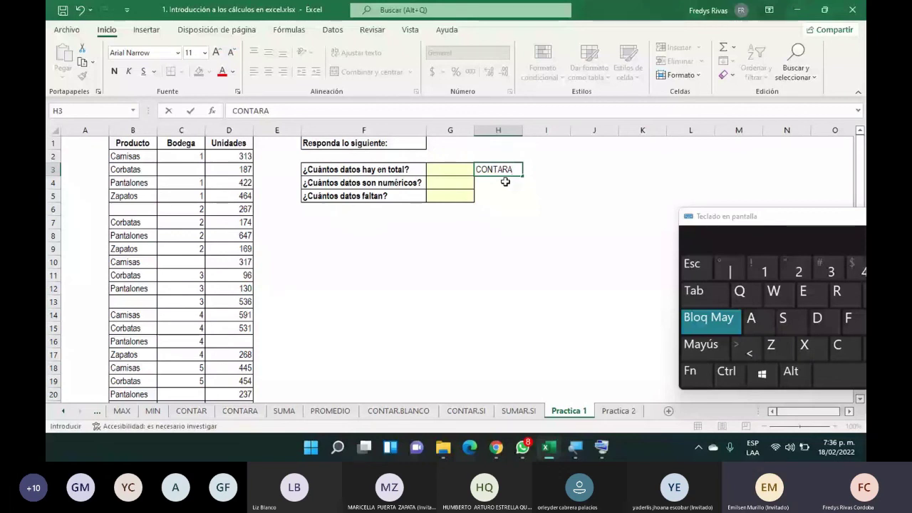
Step: Write the function names CONTAR in H4 and CONTAR.BLANCO in H5 as hints beside the Practica 1 questions
click(503, 182)
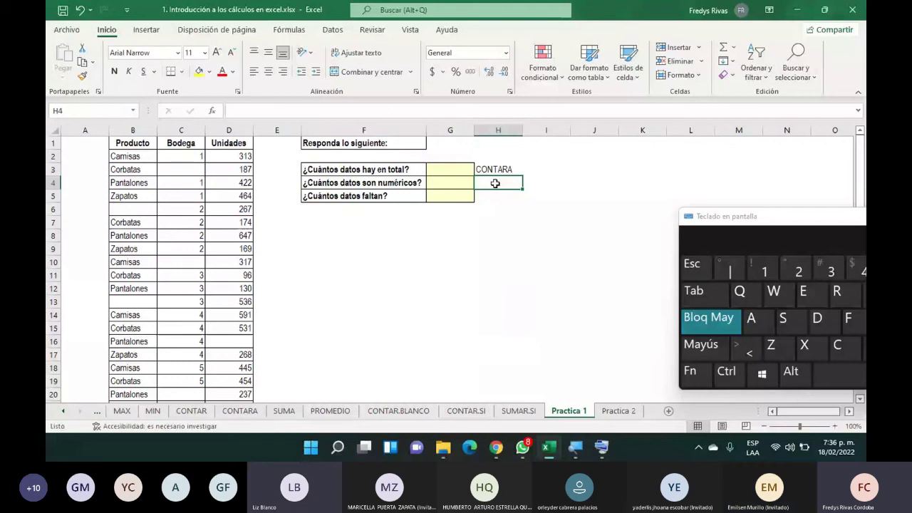
text(CONTAR)
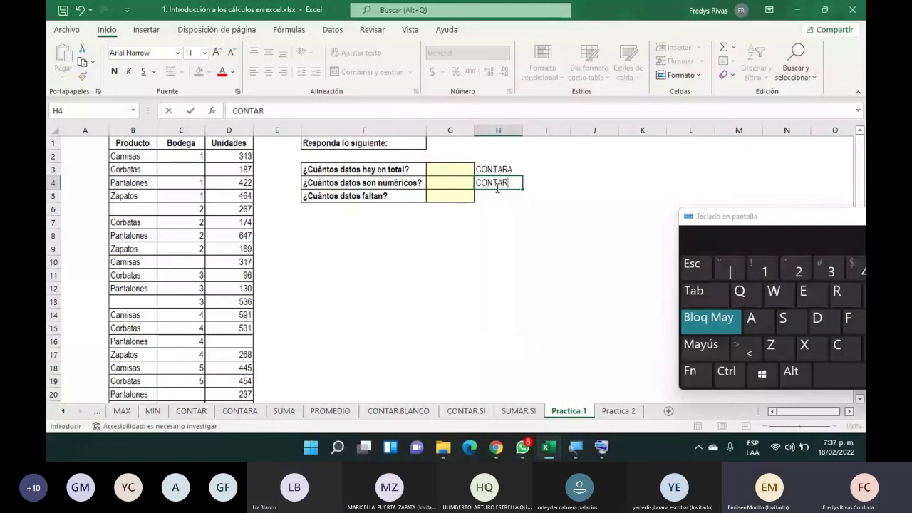
click(498, 196)
text(CONTAR)
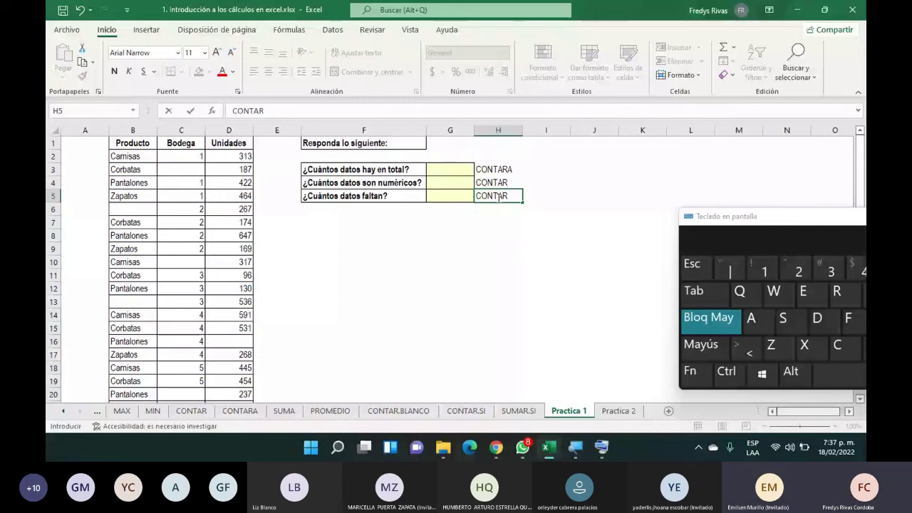
text(BLANCO)
click(558, 246)
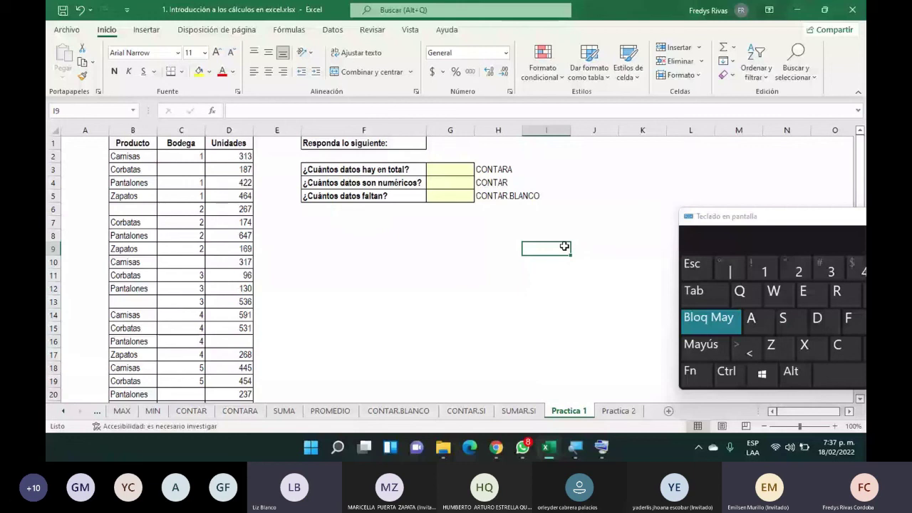
key(Left)
key(Up)
key(Up)
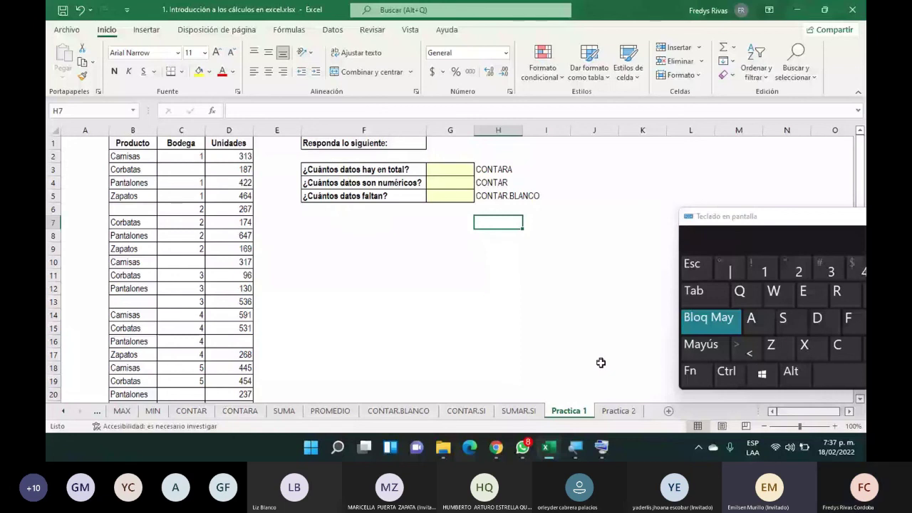
Step: On the Practica 2 sheet, write the function hint CONTAR.SI in K5 and start the SUMAR hint in K6
click(618, 411)
click(580, 204)
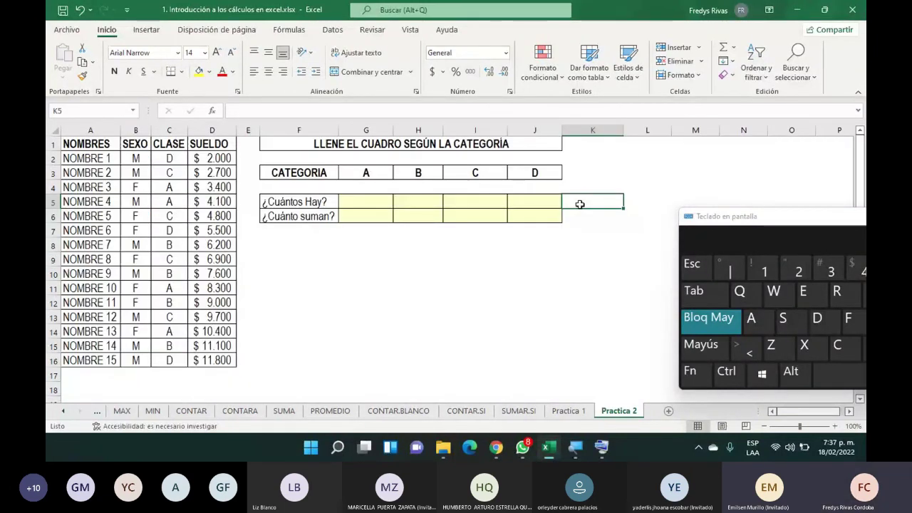
text(CONTAR.SI)
key(Return)
text(SUMAR)
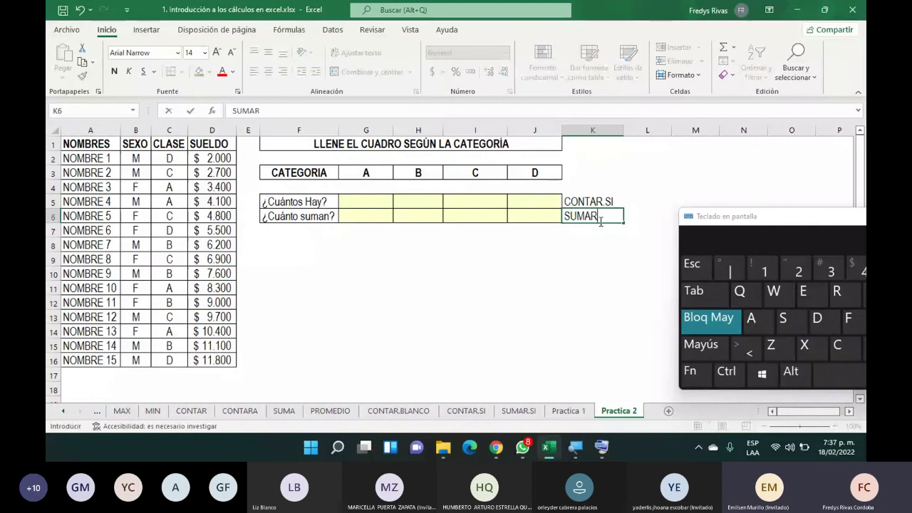